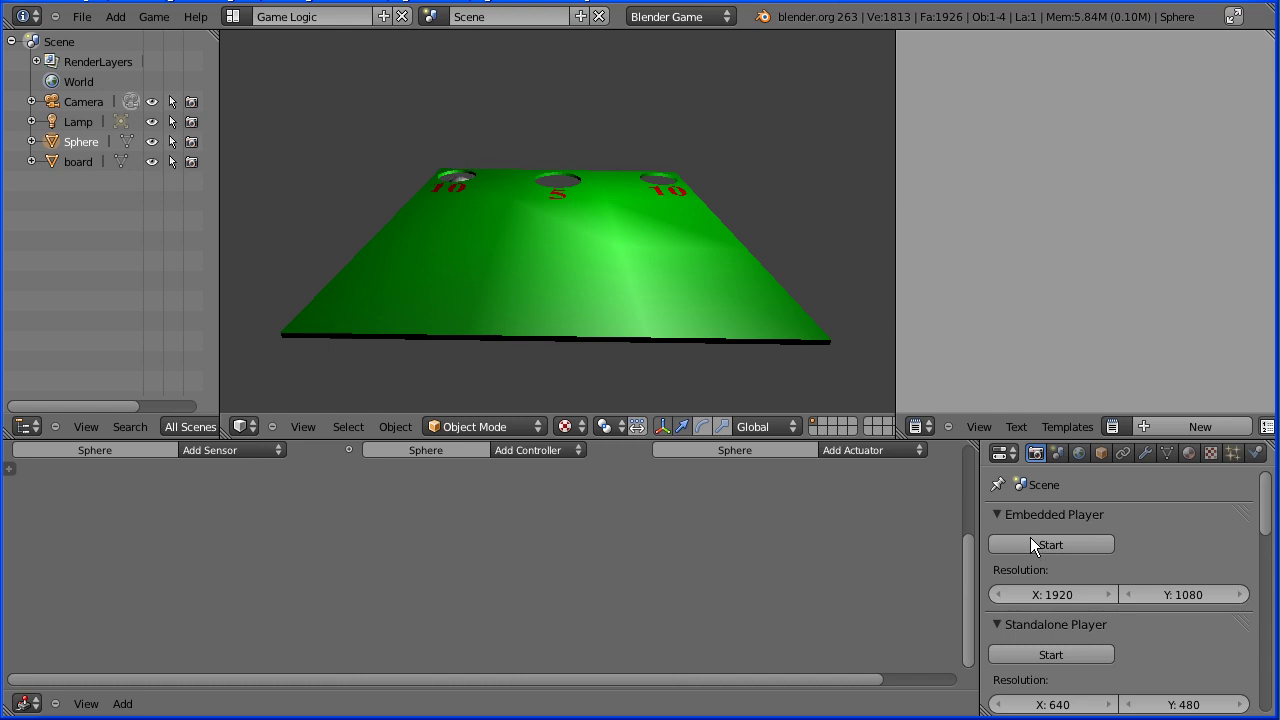
Step: End the game preview and reload the start-up file for a fresh default scene
key("Escape")
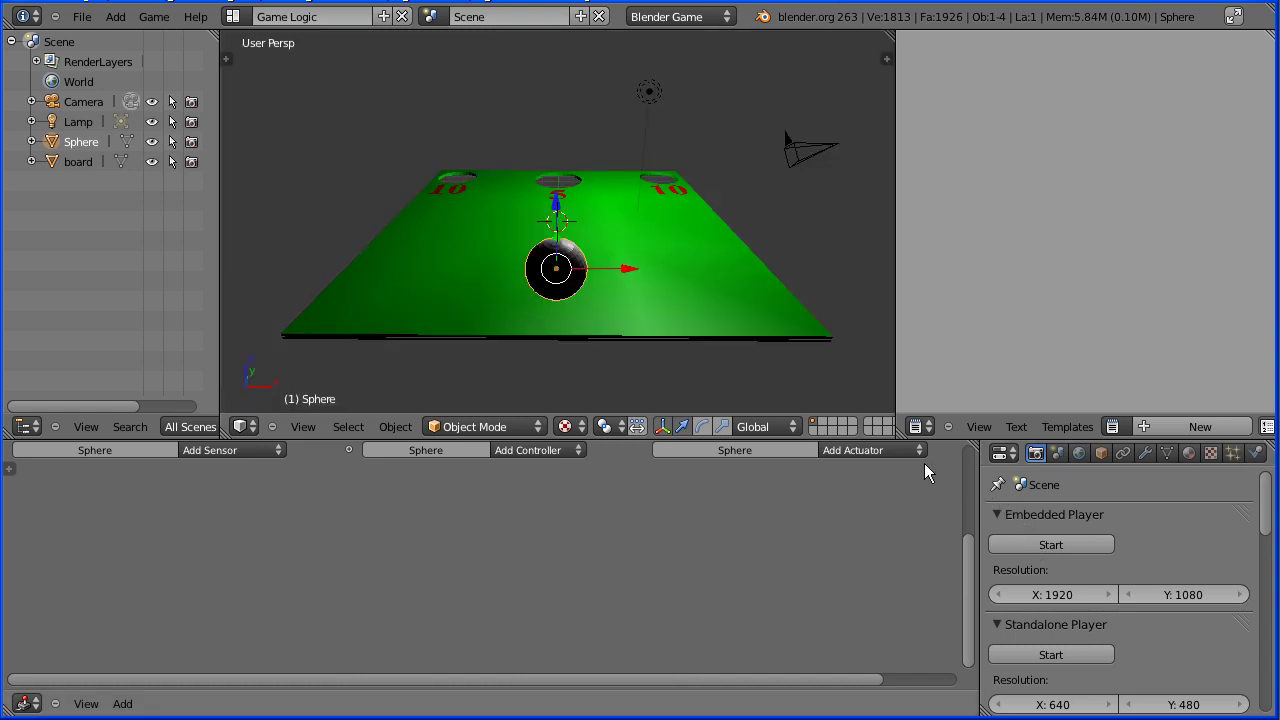
left_click(82, 17)
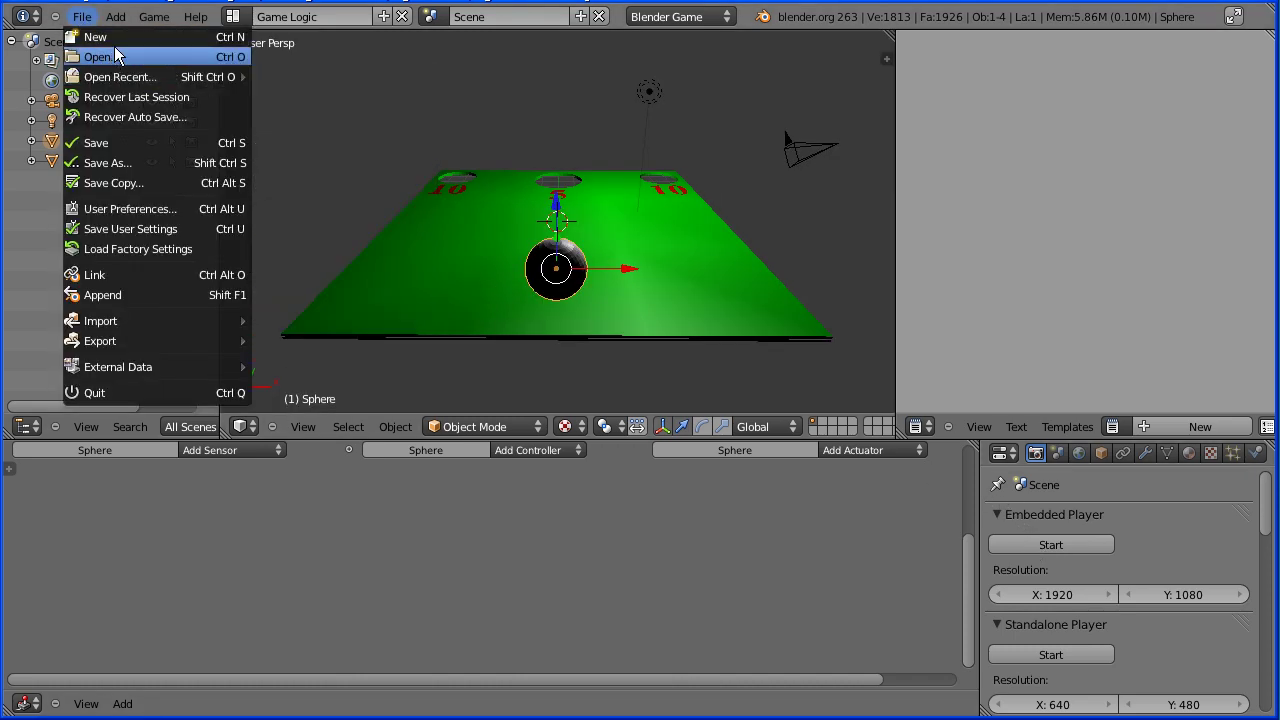
left_click(116, 43)
left_click(109, 55)
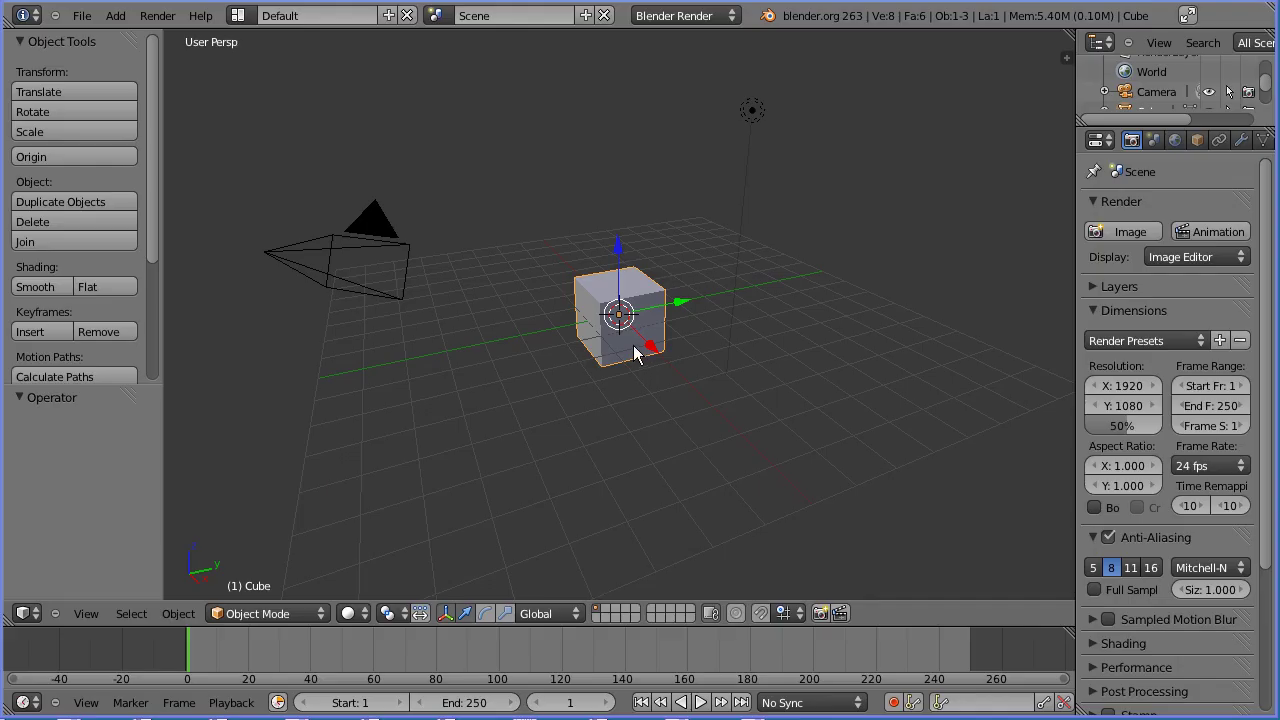
Step: Scale the cube to X 8, Y 8, Z 0.1 and split the 3D view in two
left_click(1197, 141)
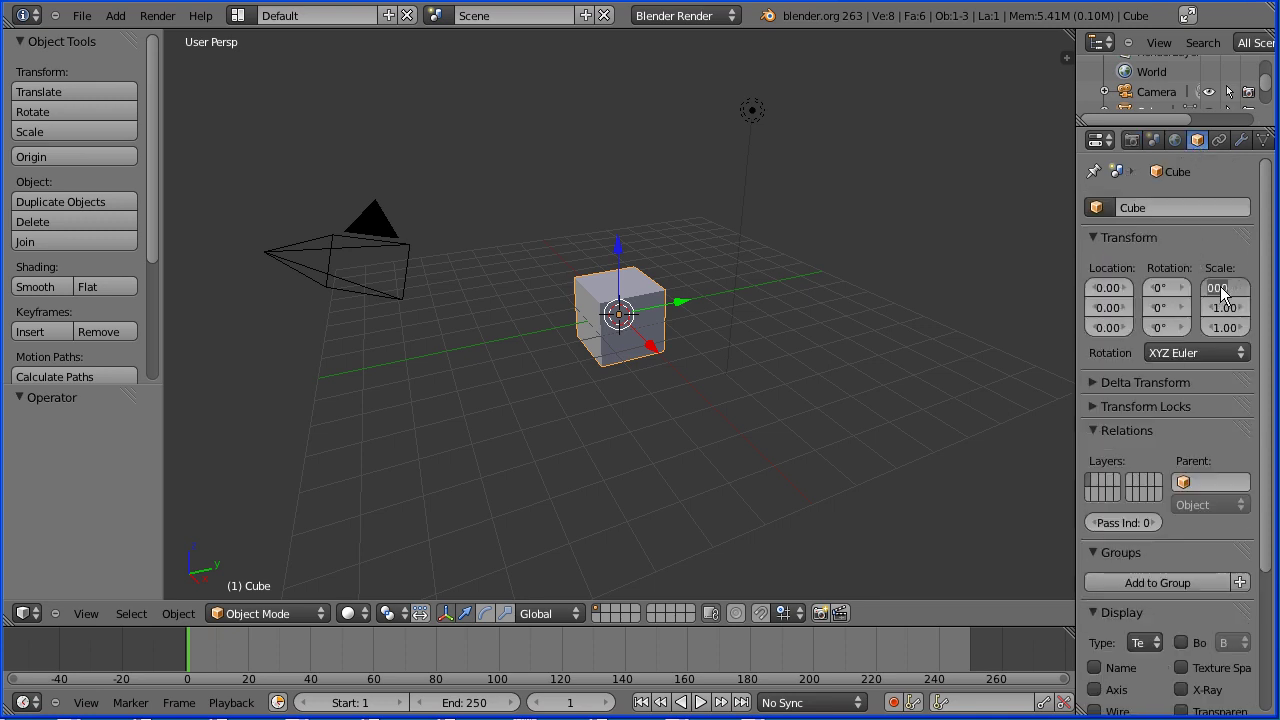
key("Tab")
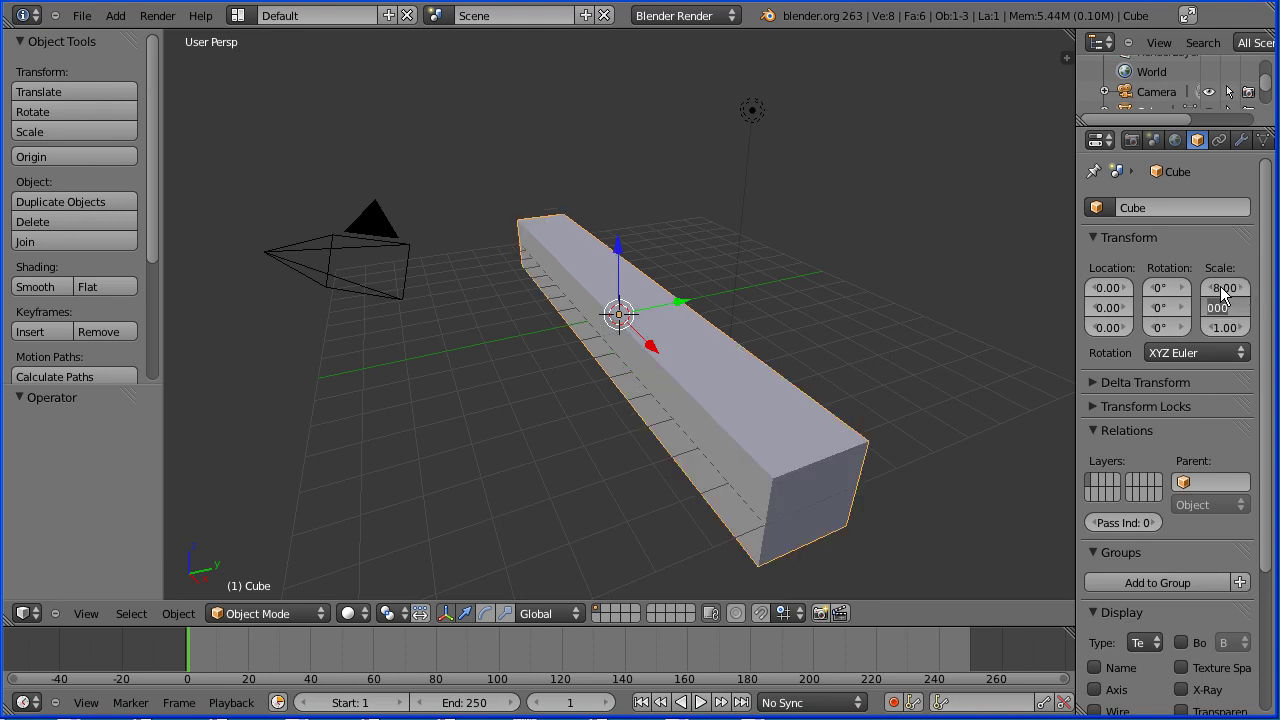
type("8")
key("Tab")
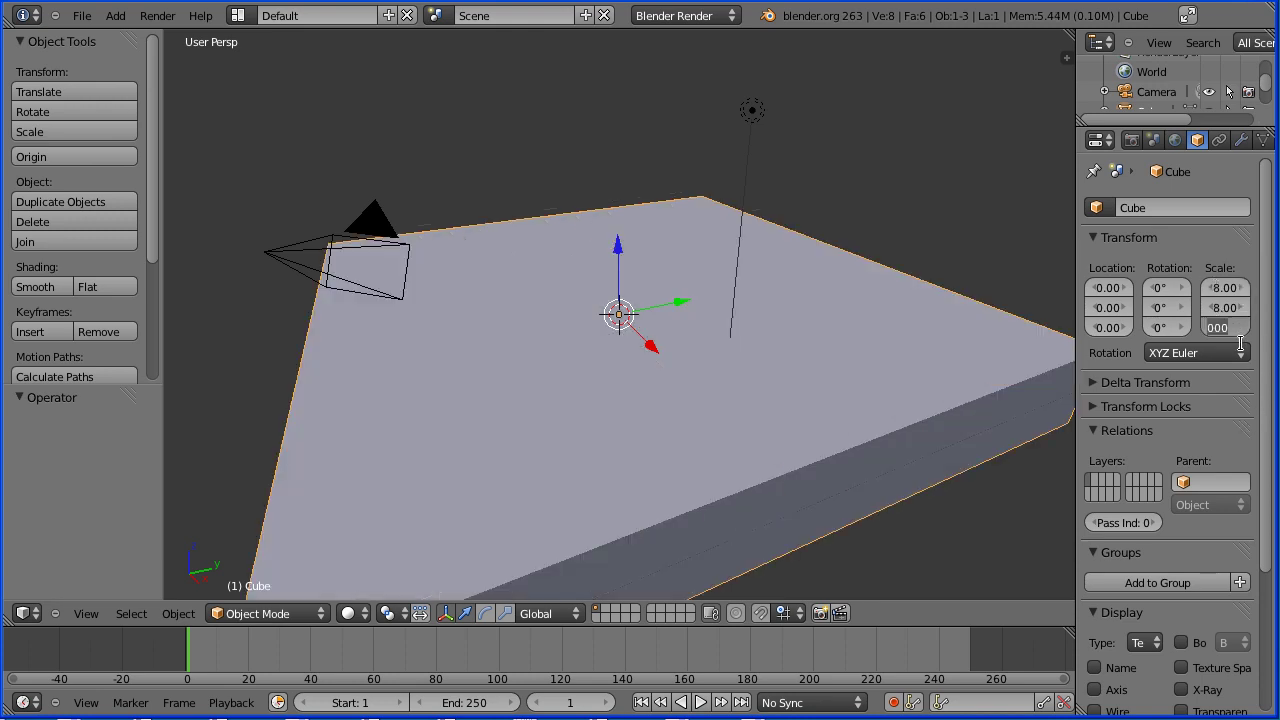
key("BackSpace")
type(".1")
key("Return")
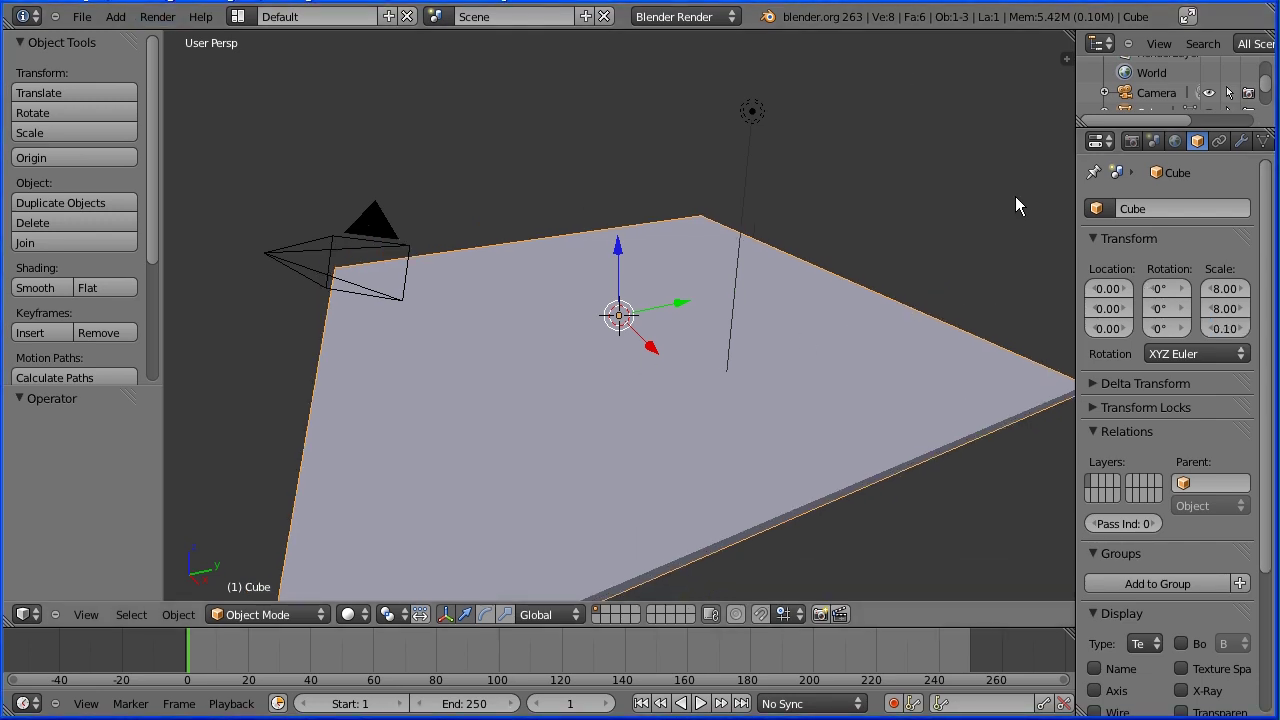
left_click_drag(1073, 38, 569, 52)
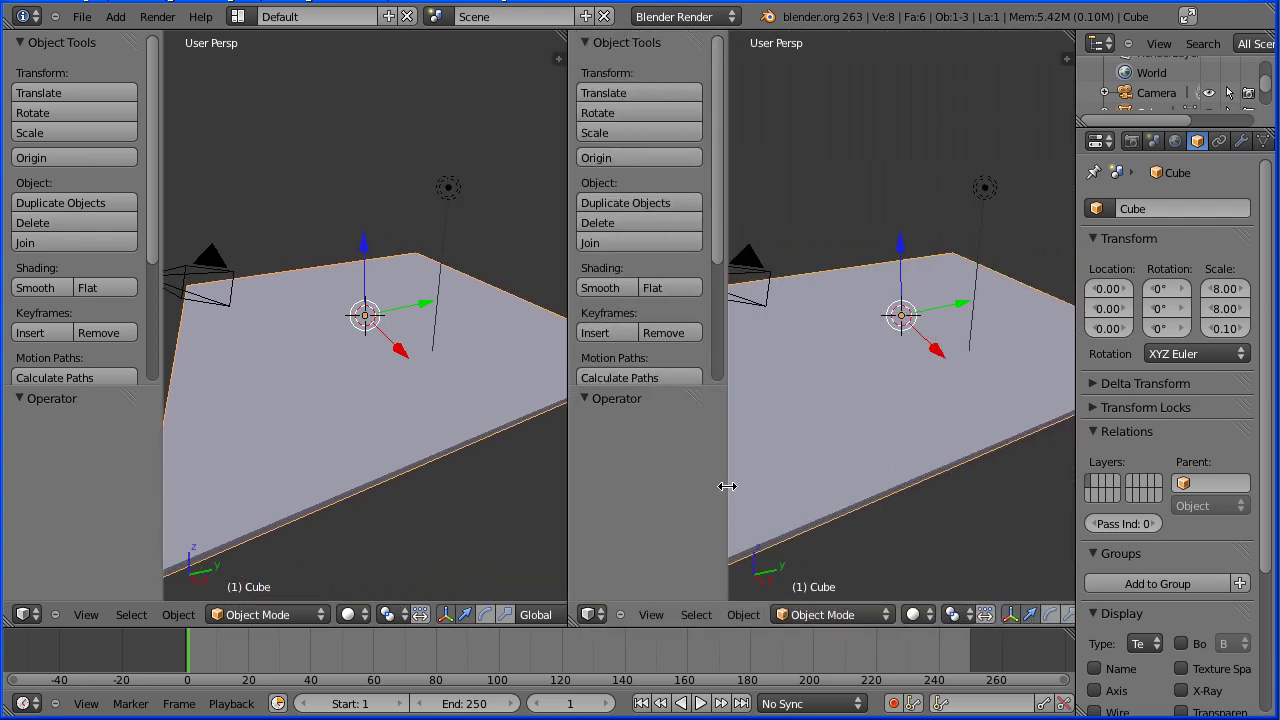
Step: Collapse the right tool shelf, set the left view to Top, and orbit the right view
left_click_drag(727, 486, 571, 489)
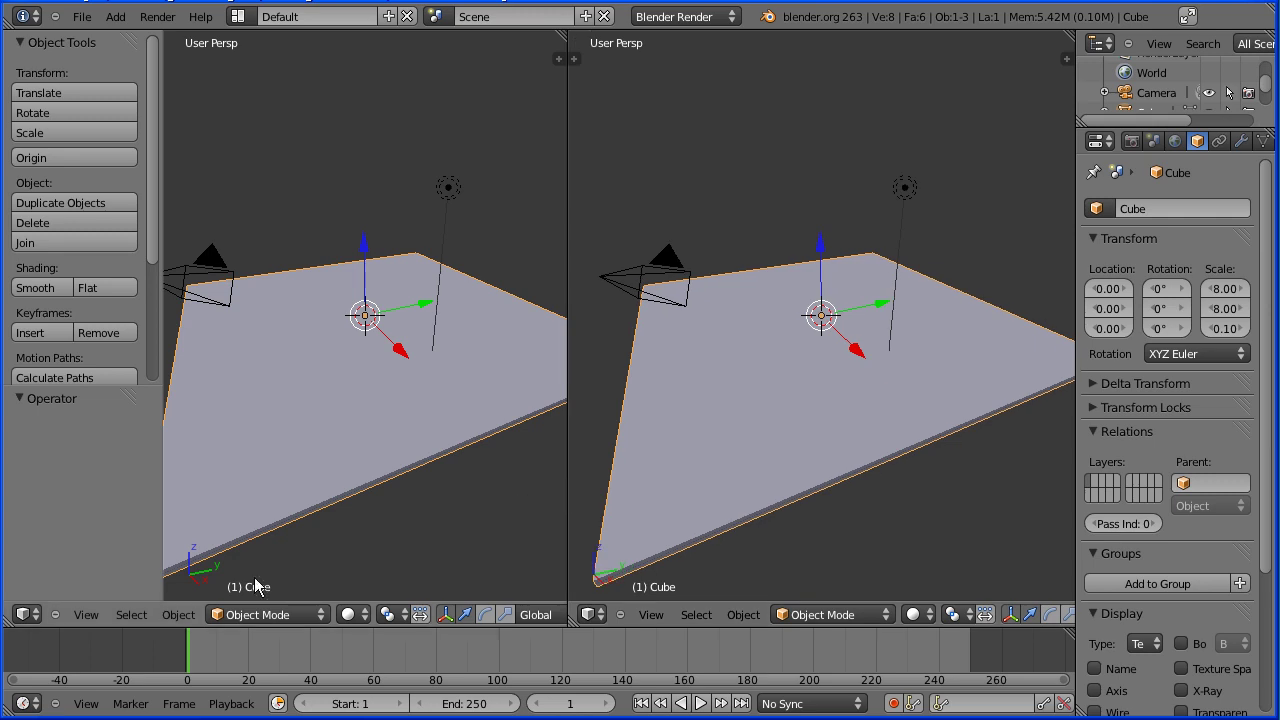
left_click(86, 614)
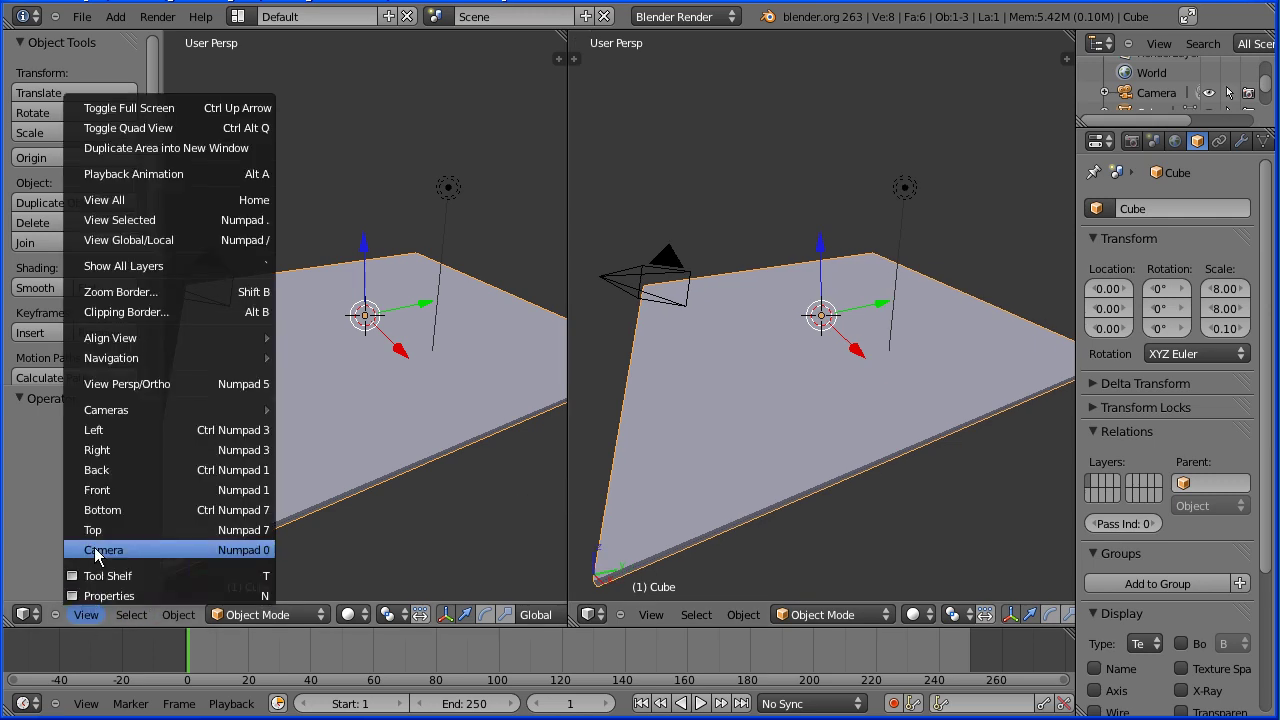
left_click(265, 531)
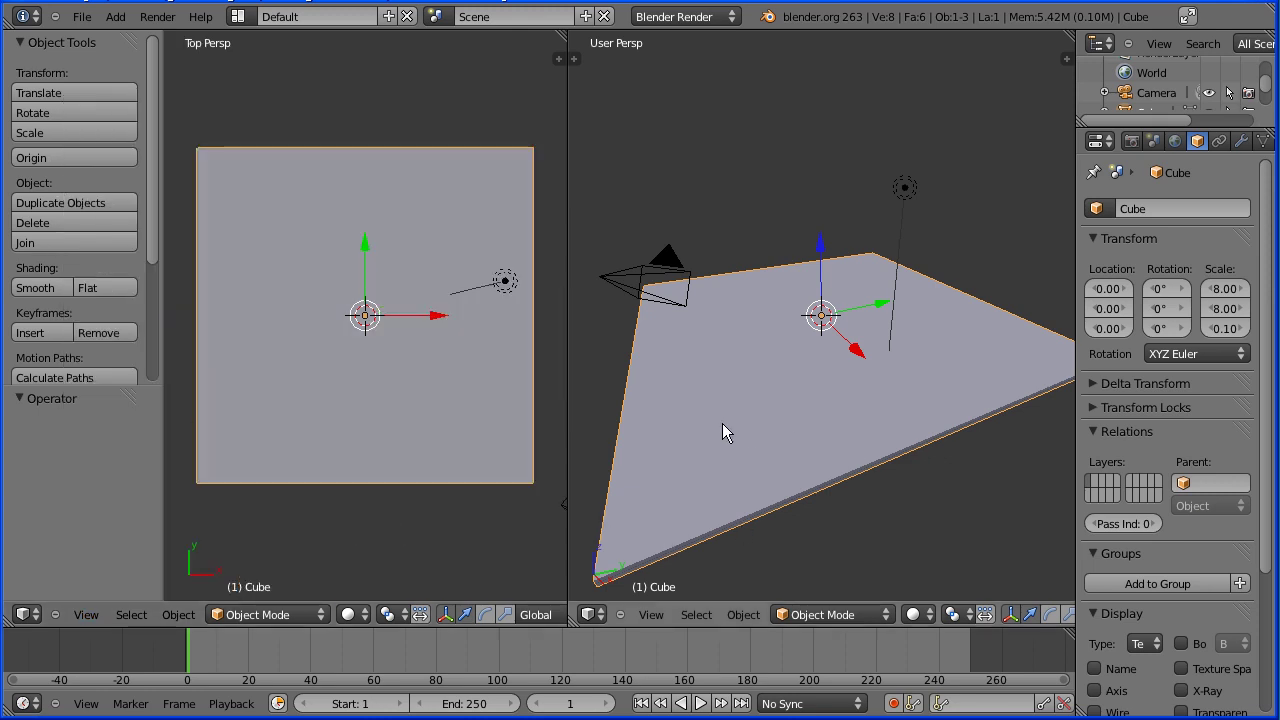
middle_click_drag(683, 404, 846, 451)
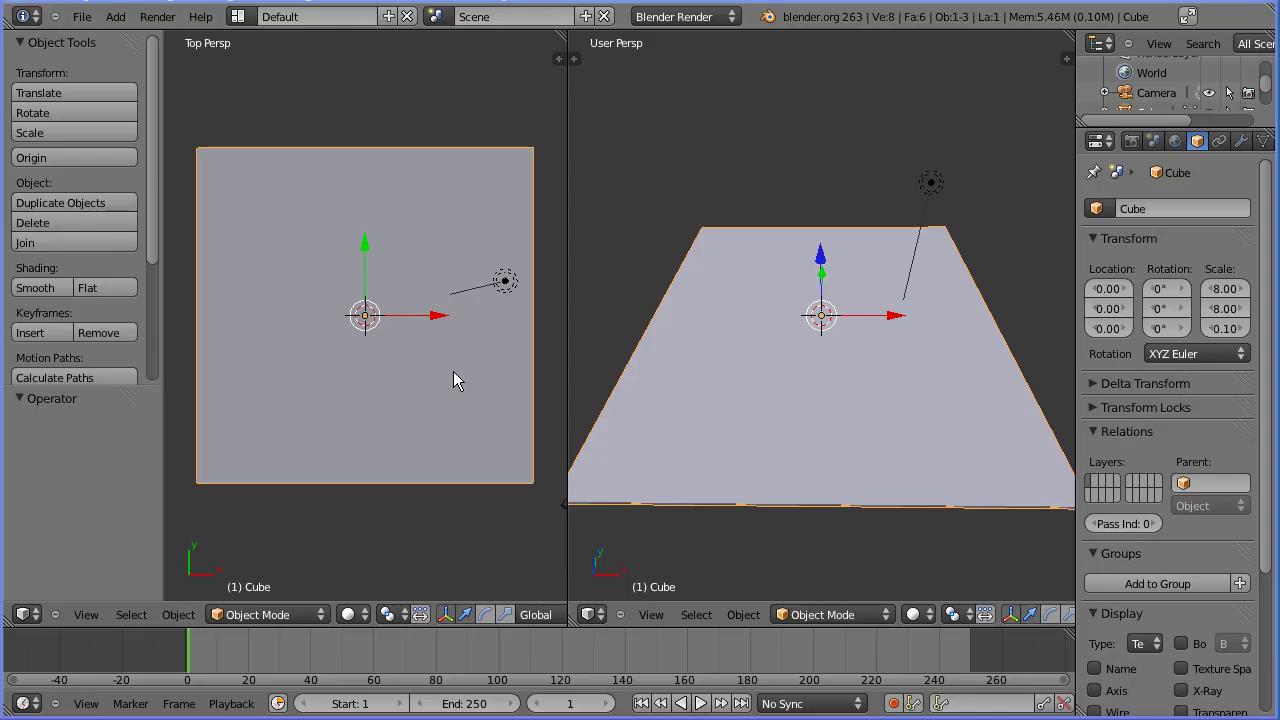
Step: In Edit Mode, subdivide the slab with 2 cuts, then return to Object Mode
left_click(279, 614)
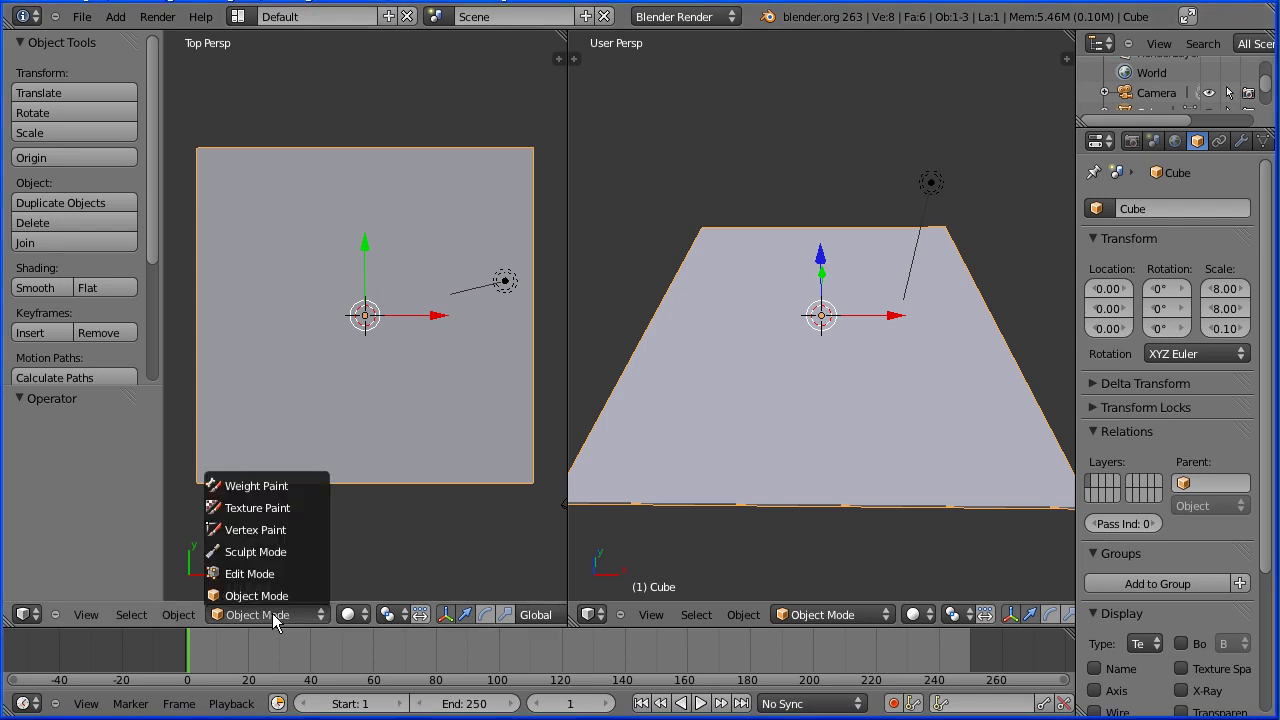
left_click(281, 577)
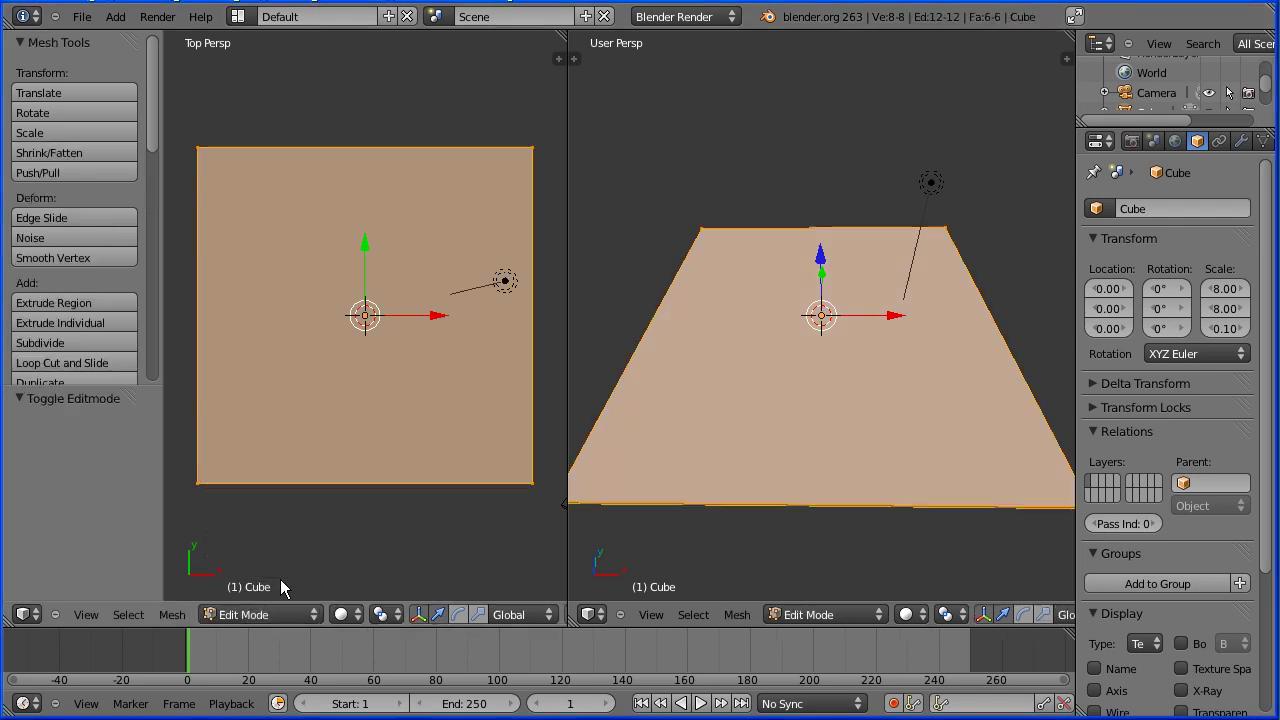
left_click(104, 344)
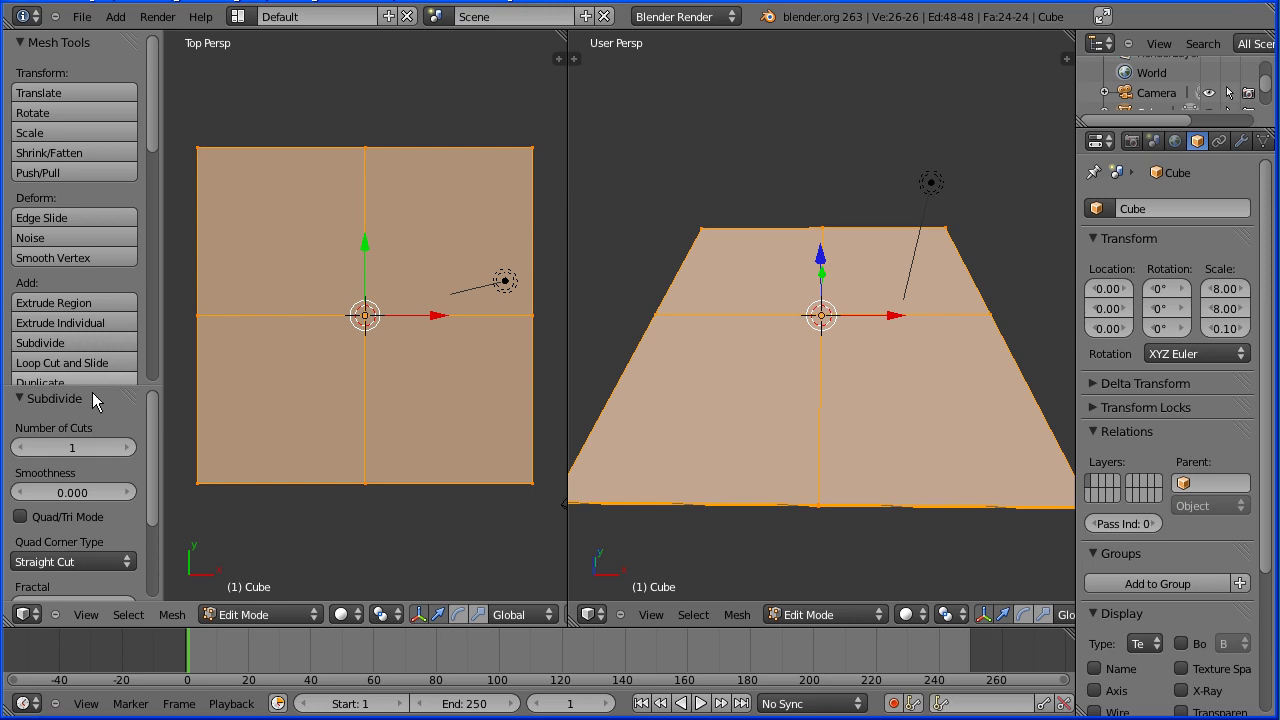
left_click(125, 447)
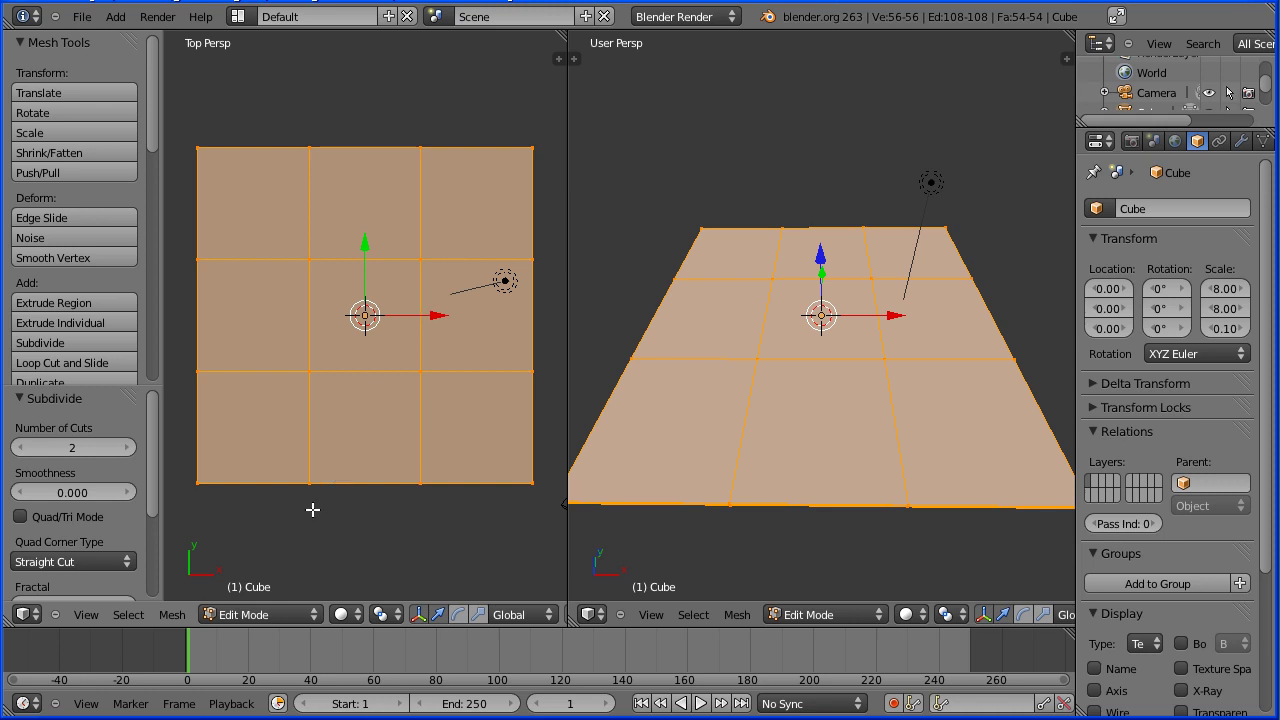
left_click(263, 614)
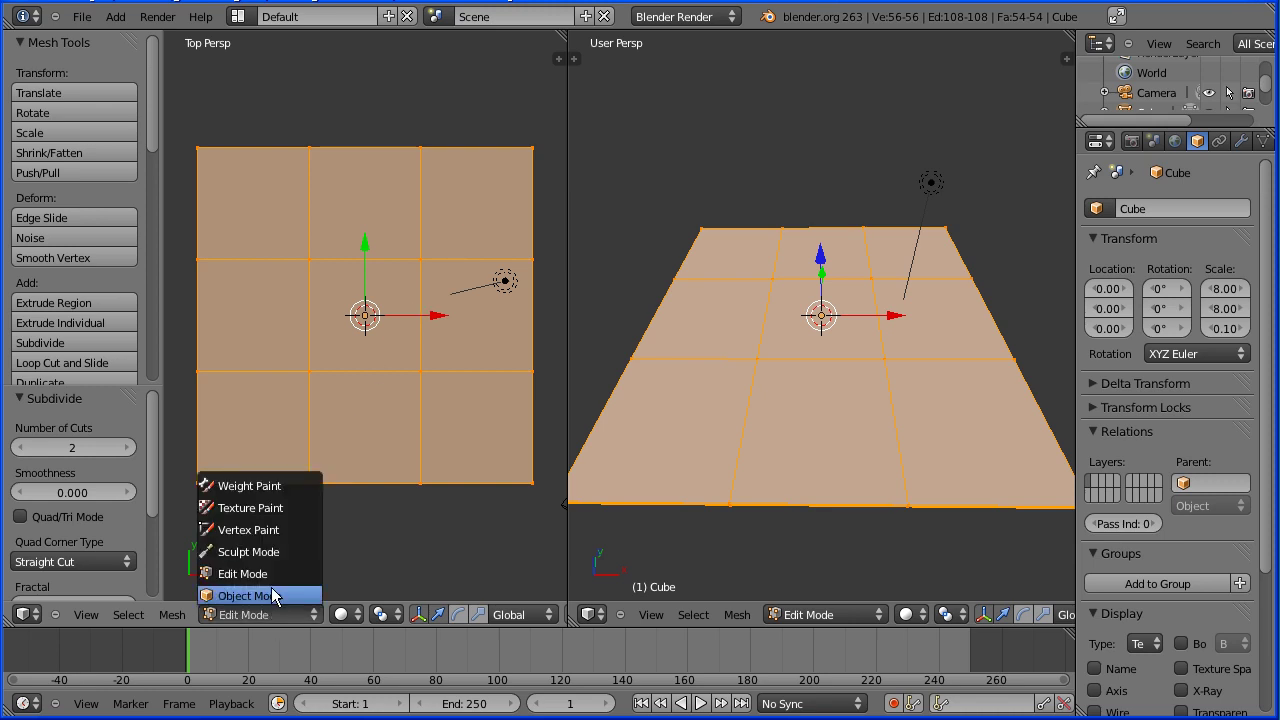
left_click(272, 596)
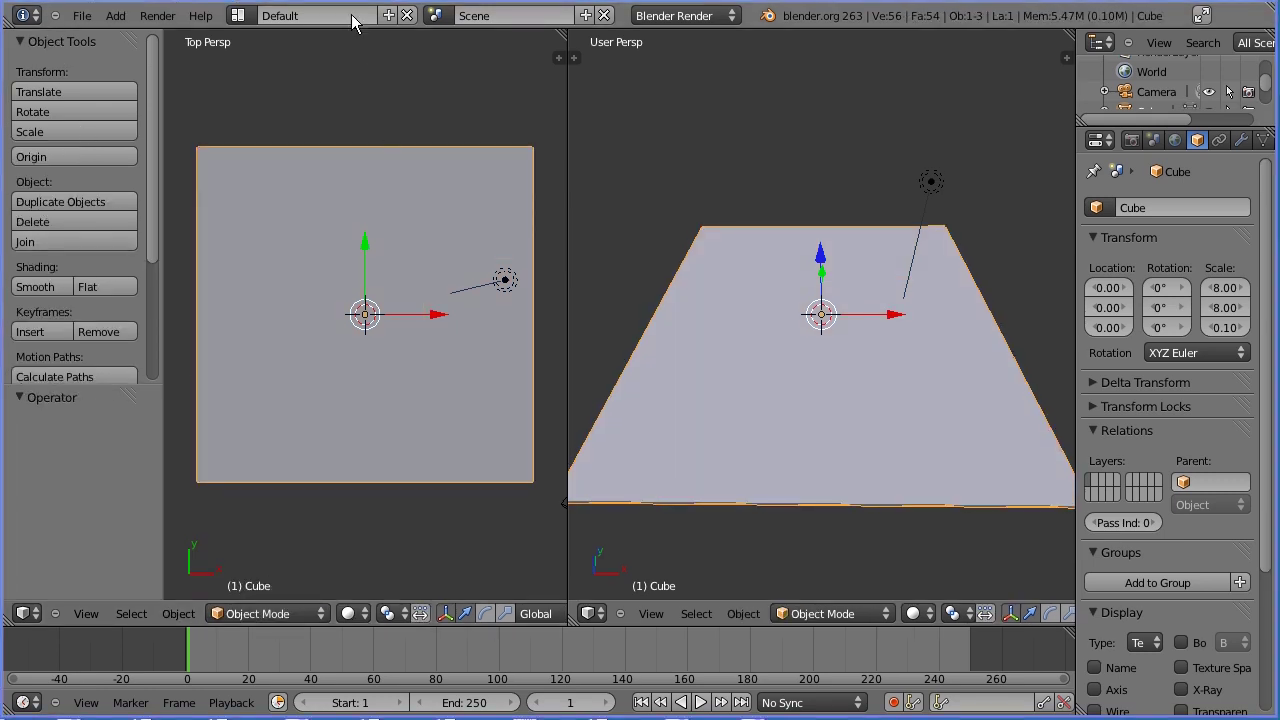
Step: Add a cylinder, scale it to 1.5 and move it to Y 6
left_click(115, 15)
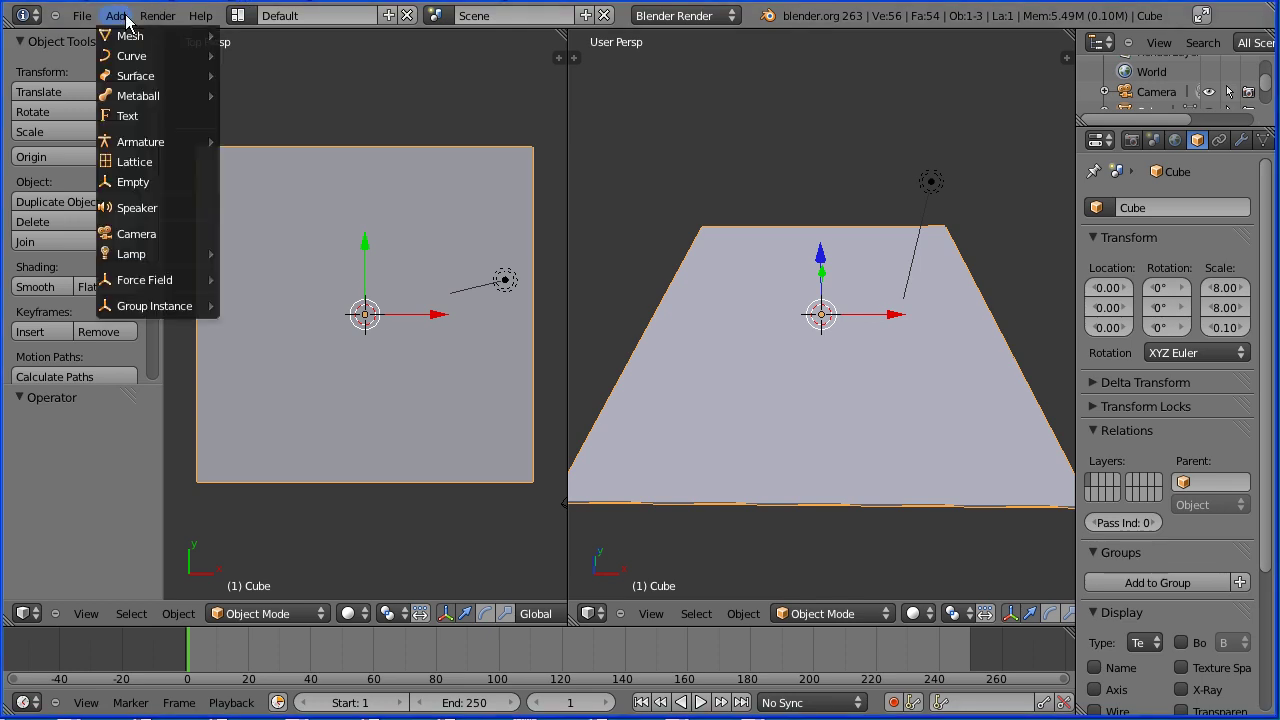
mouse_move(128, 37)
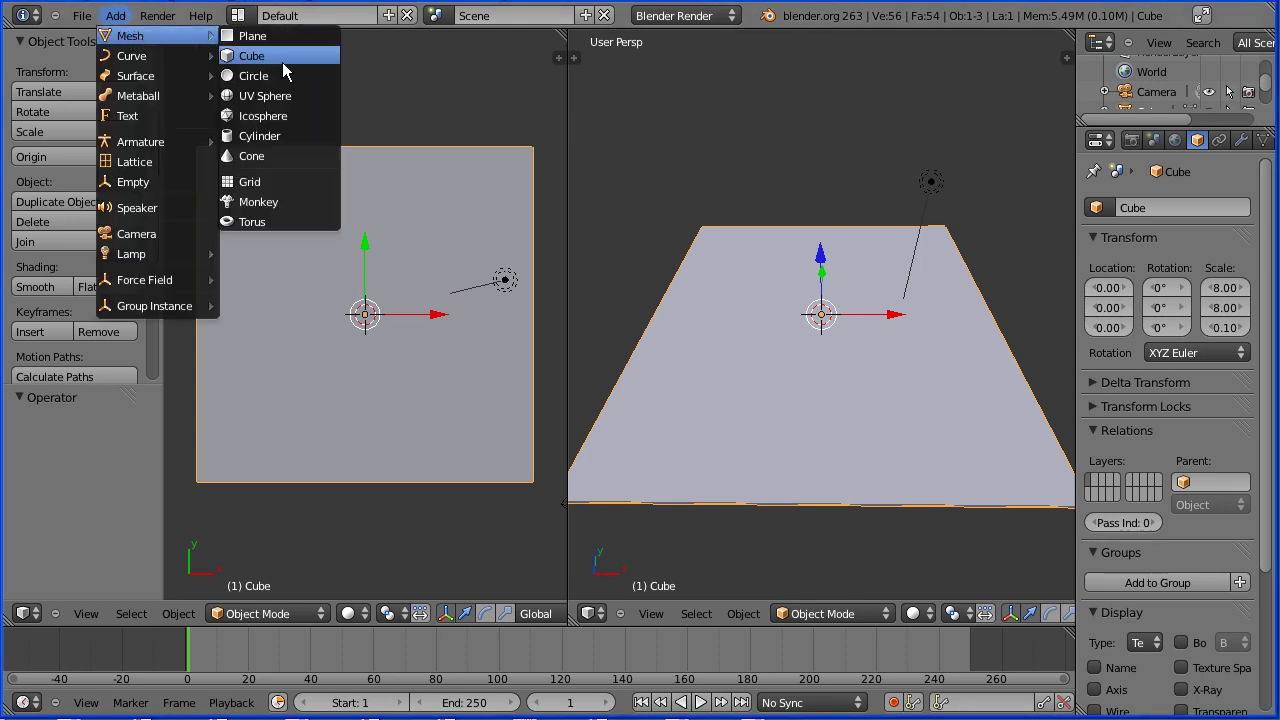
left_click(320, 143)
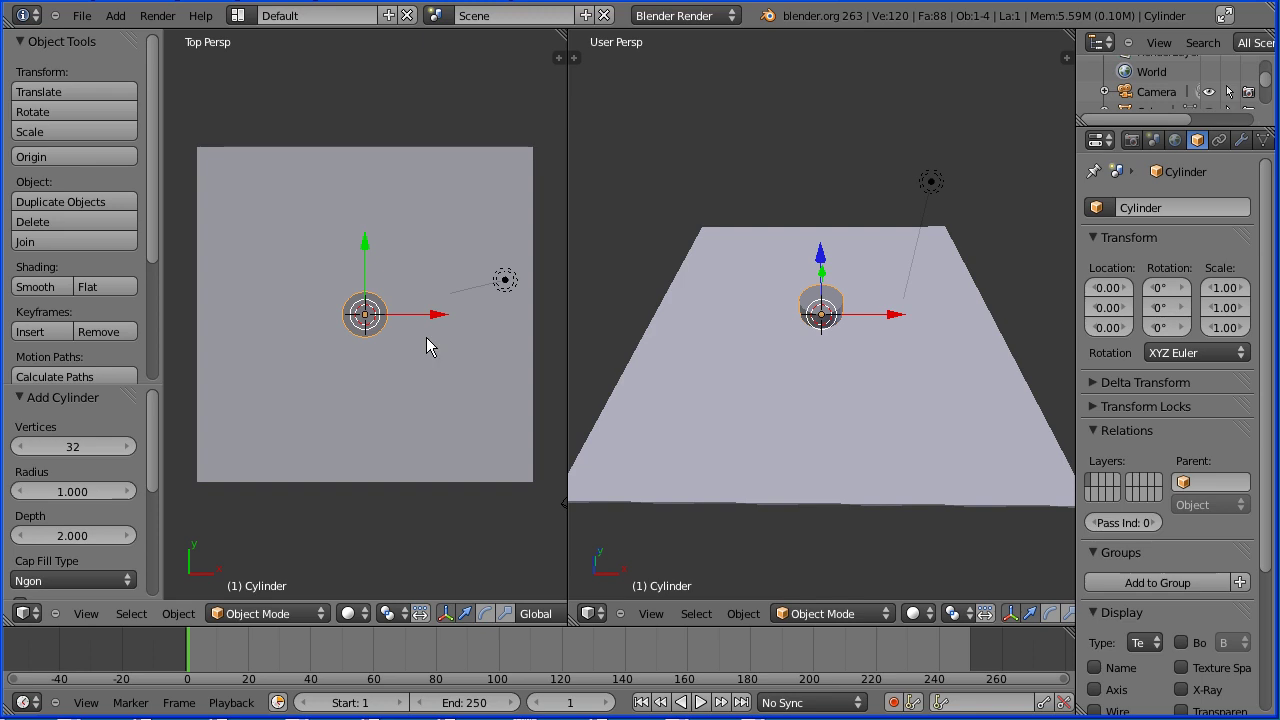
type("s")
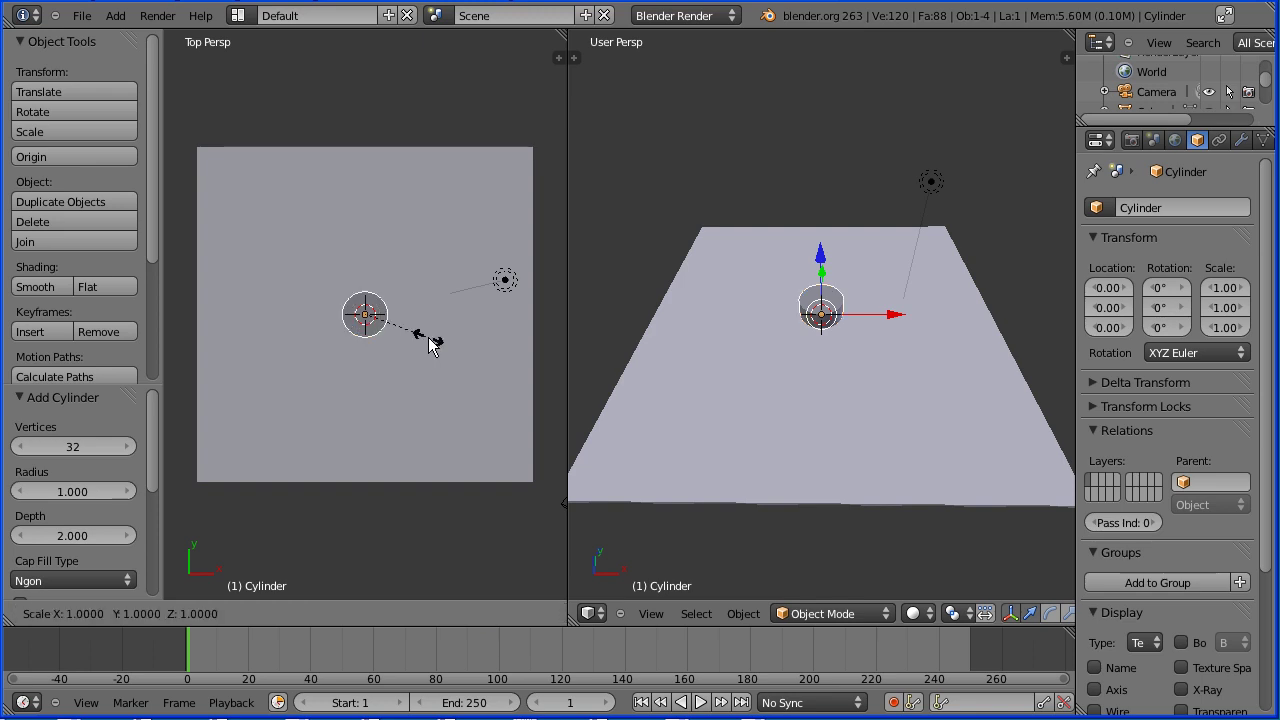
type("1.5")
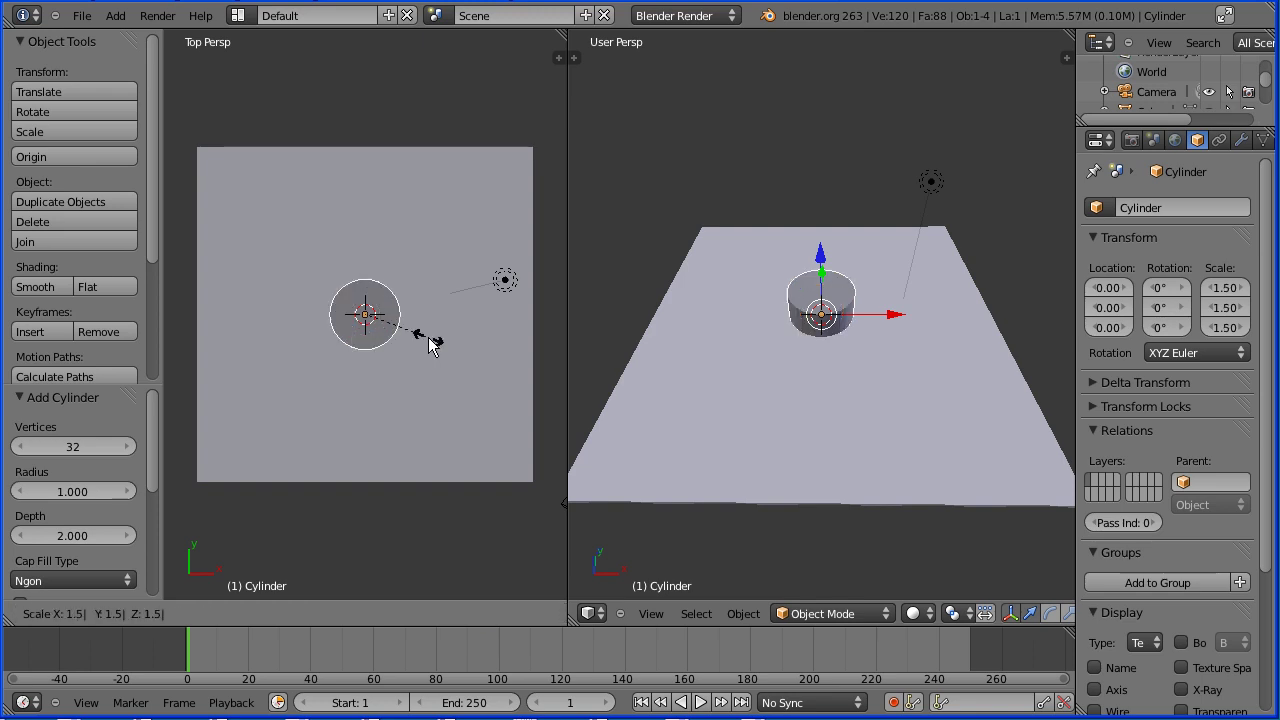
key("Return")
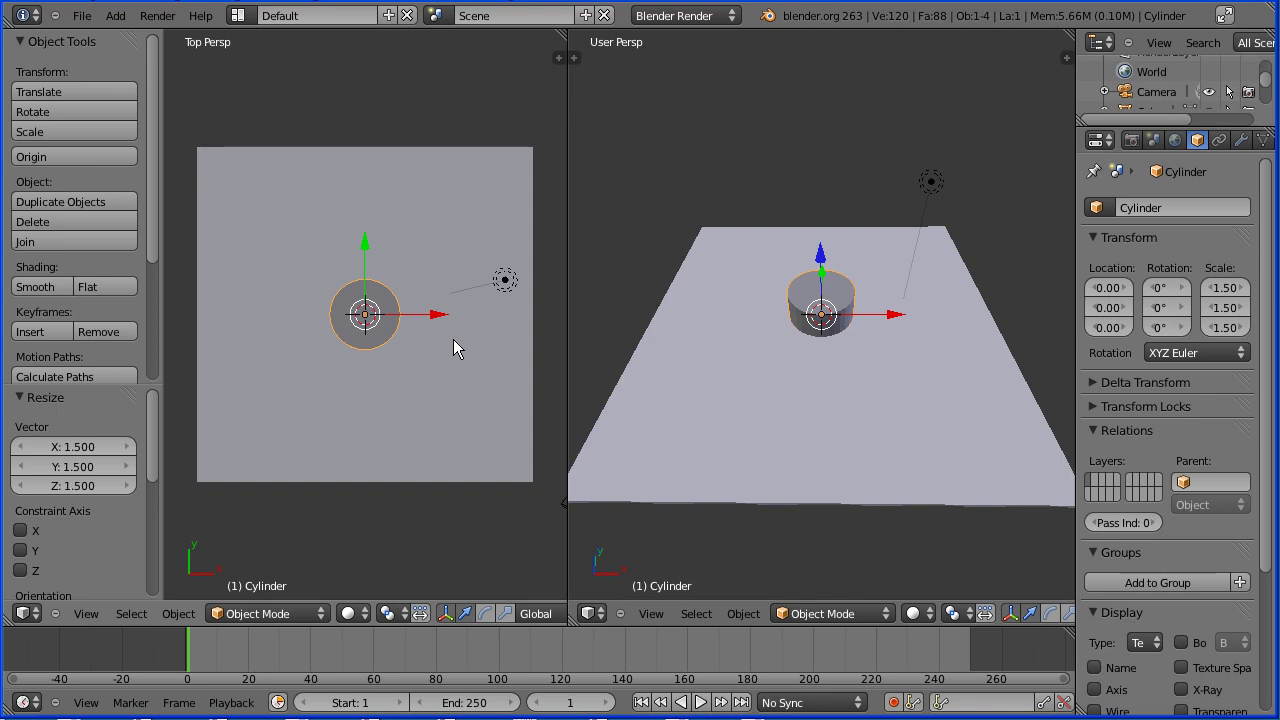
left_click(1112, 308)
type("6")
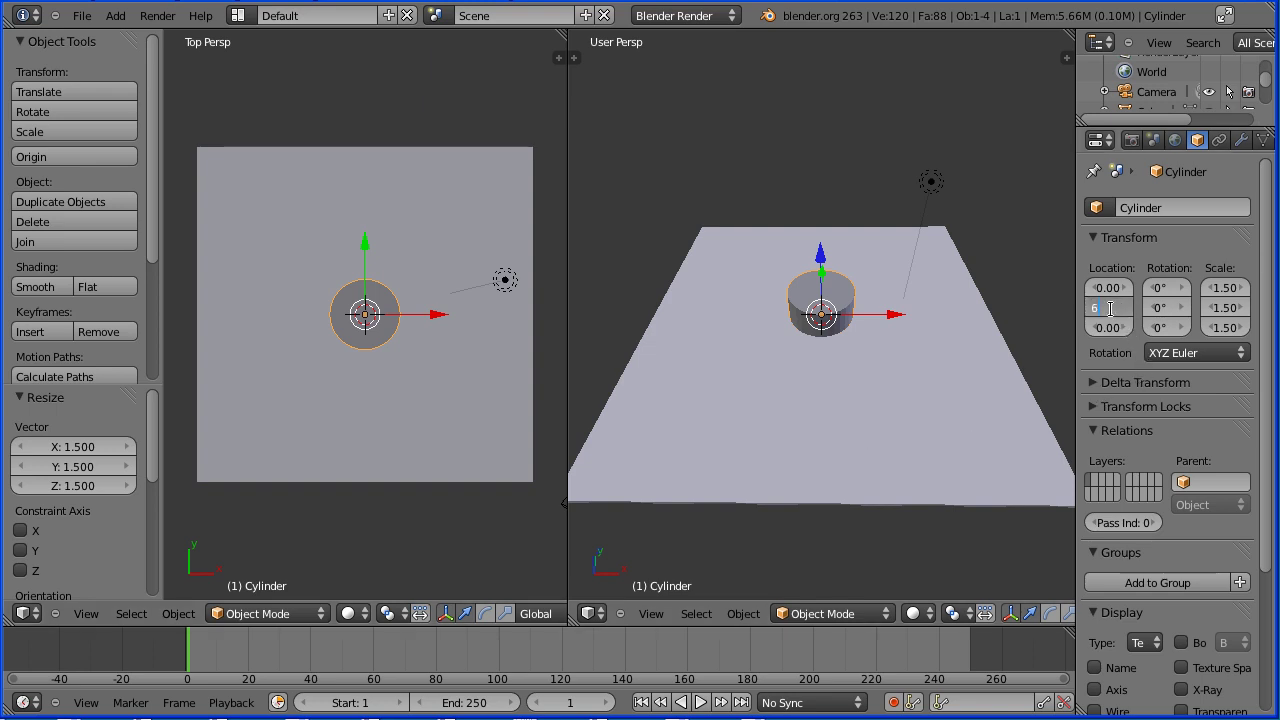
key("Return")
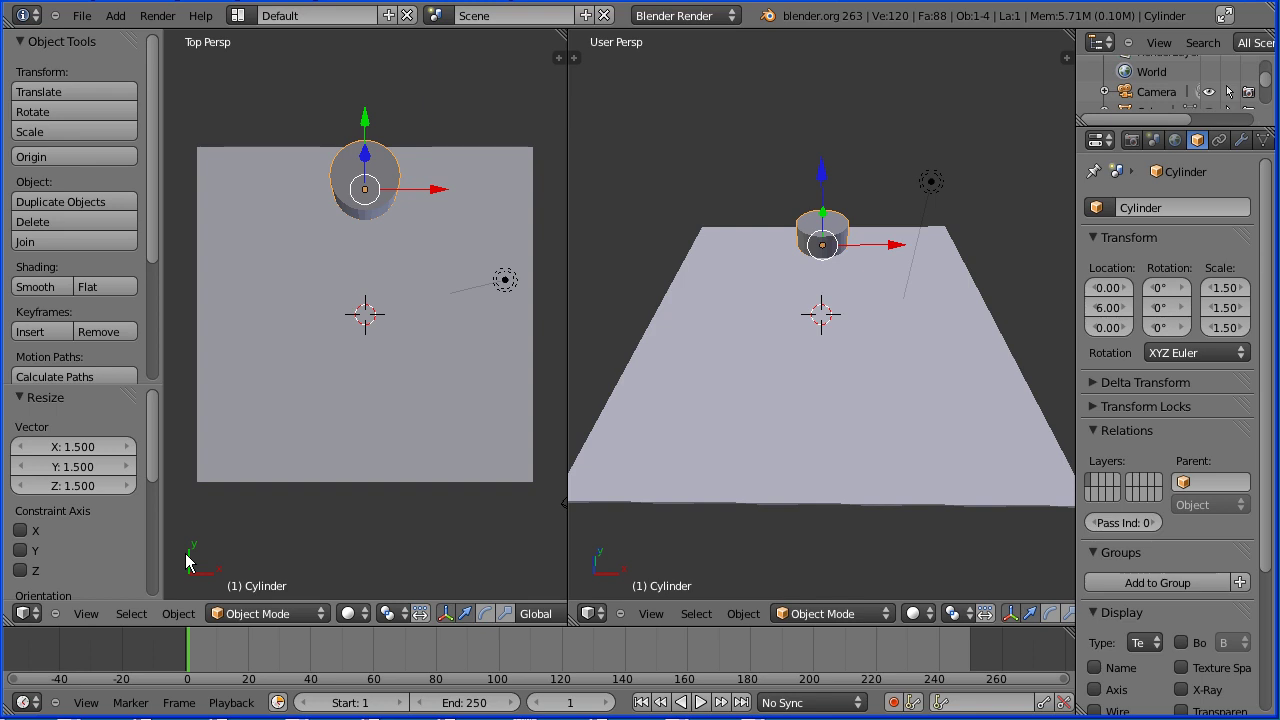
Step: Switch the left view to orthographic and orbit the right view around the slab
left_click(84, 613)
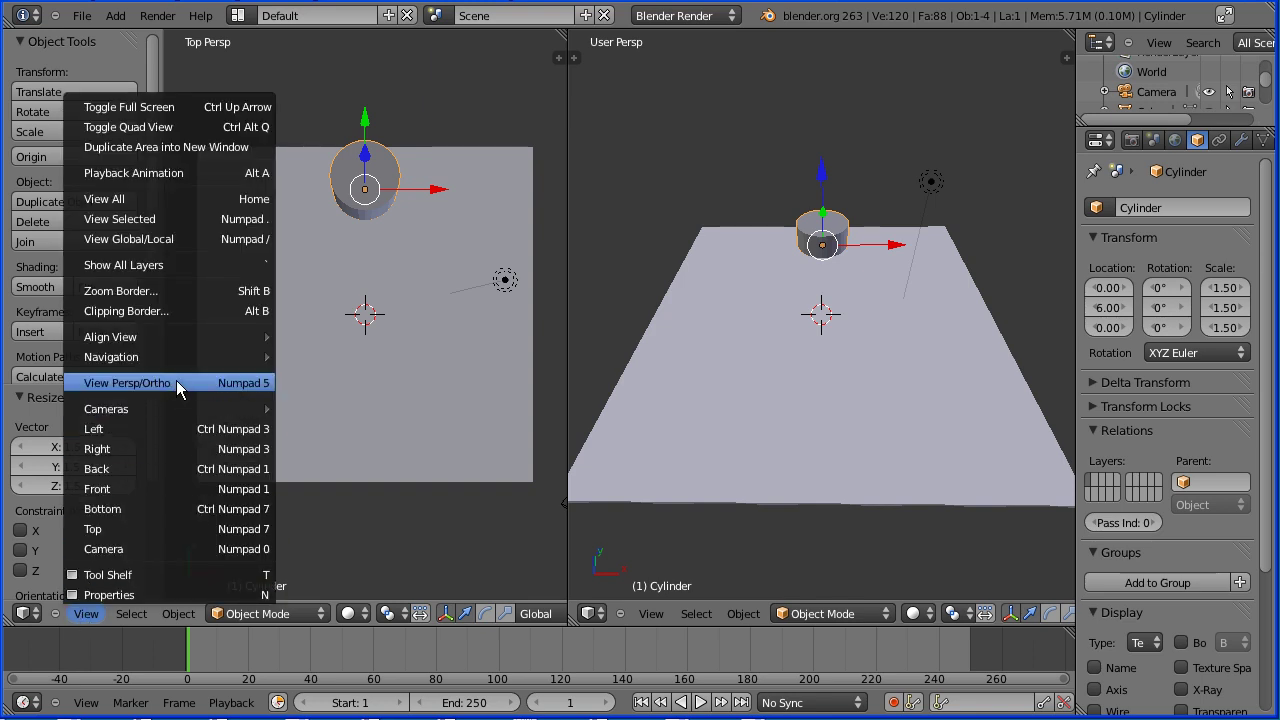
left_click(237, 389)
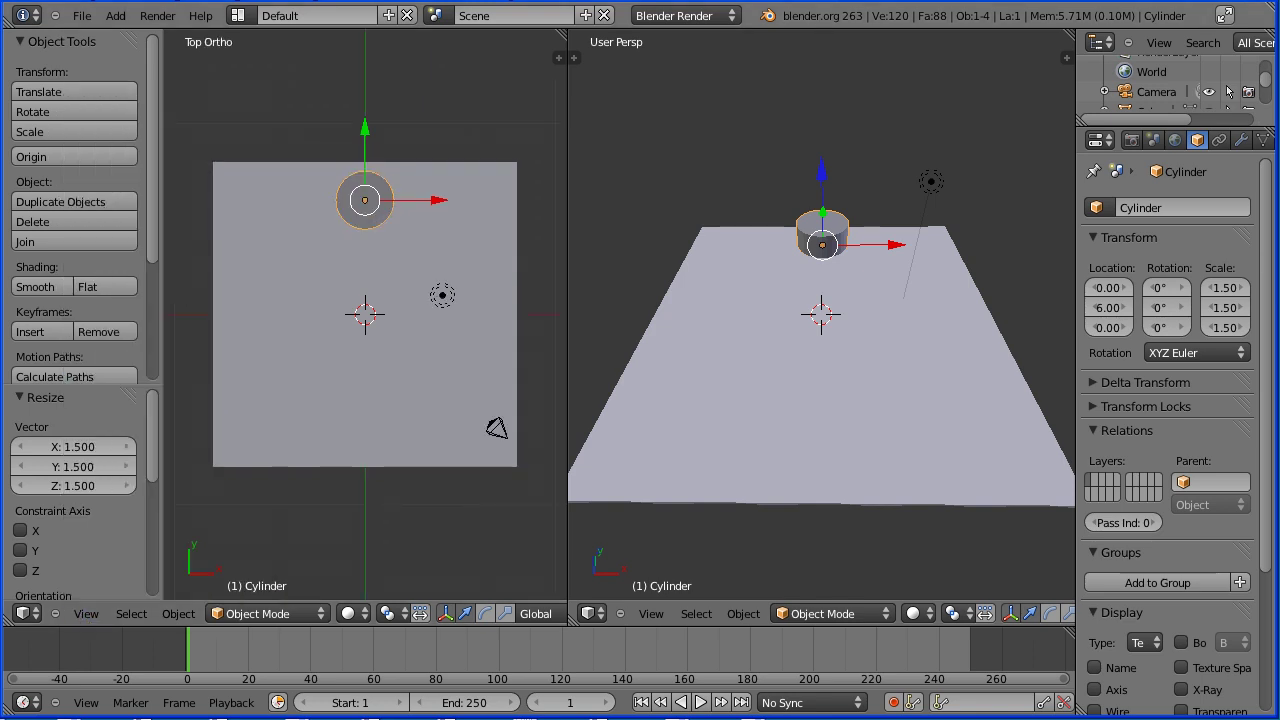
middle_click_drag(820, 566, 823, 508)
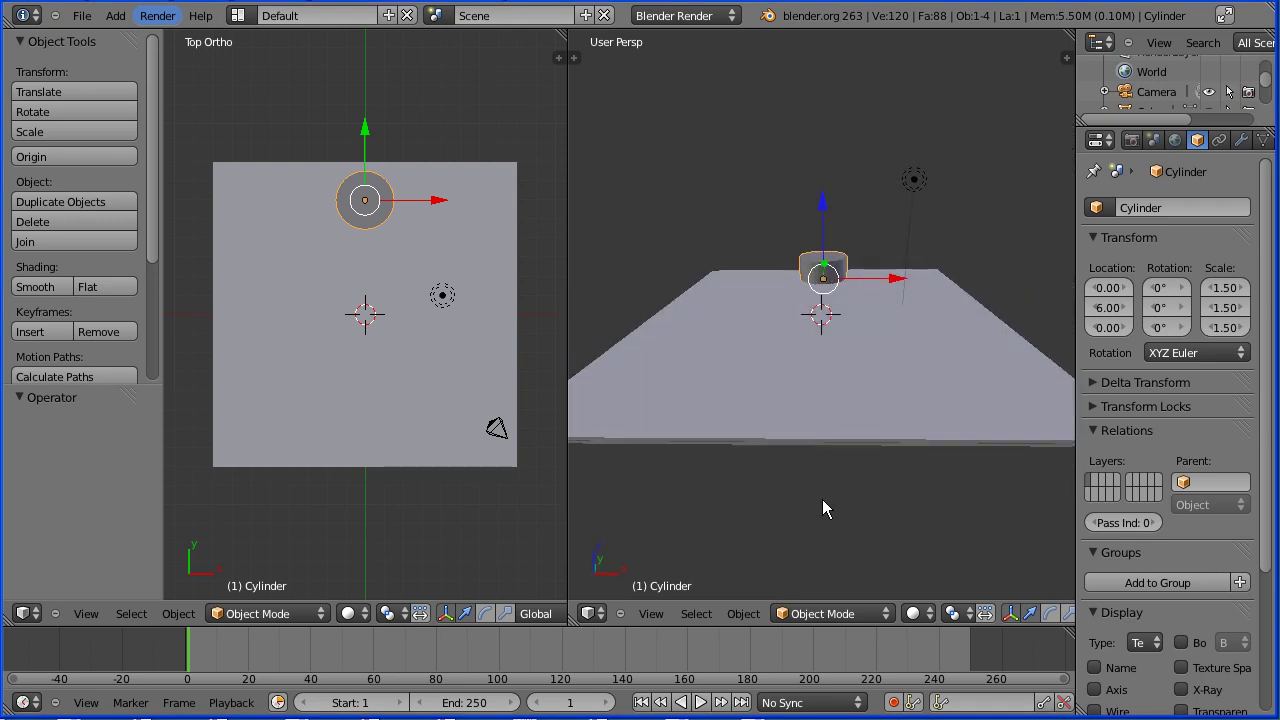
Step: Give the board a Boolean modifier subtracting the Cylinder with Difference
right_click(835, 410)
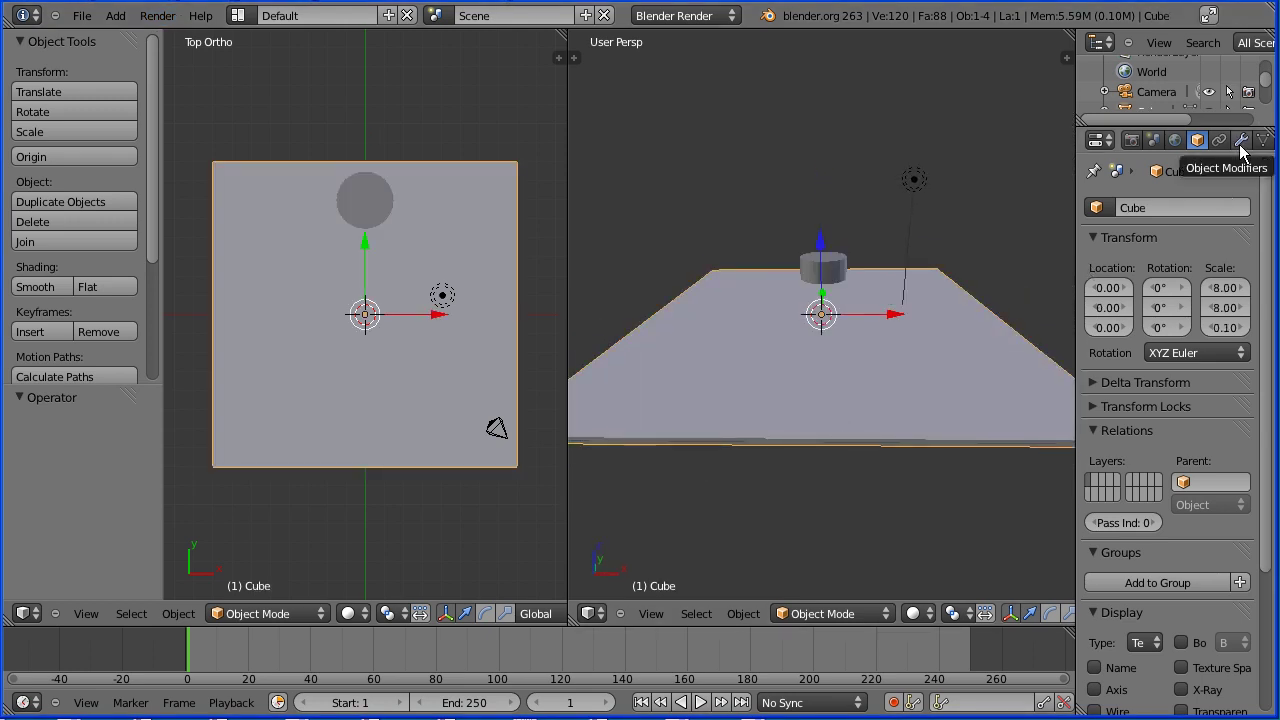
left_click(1241, 140)
left_click(1171, 206)
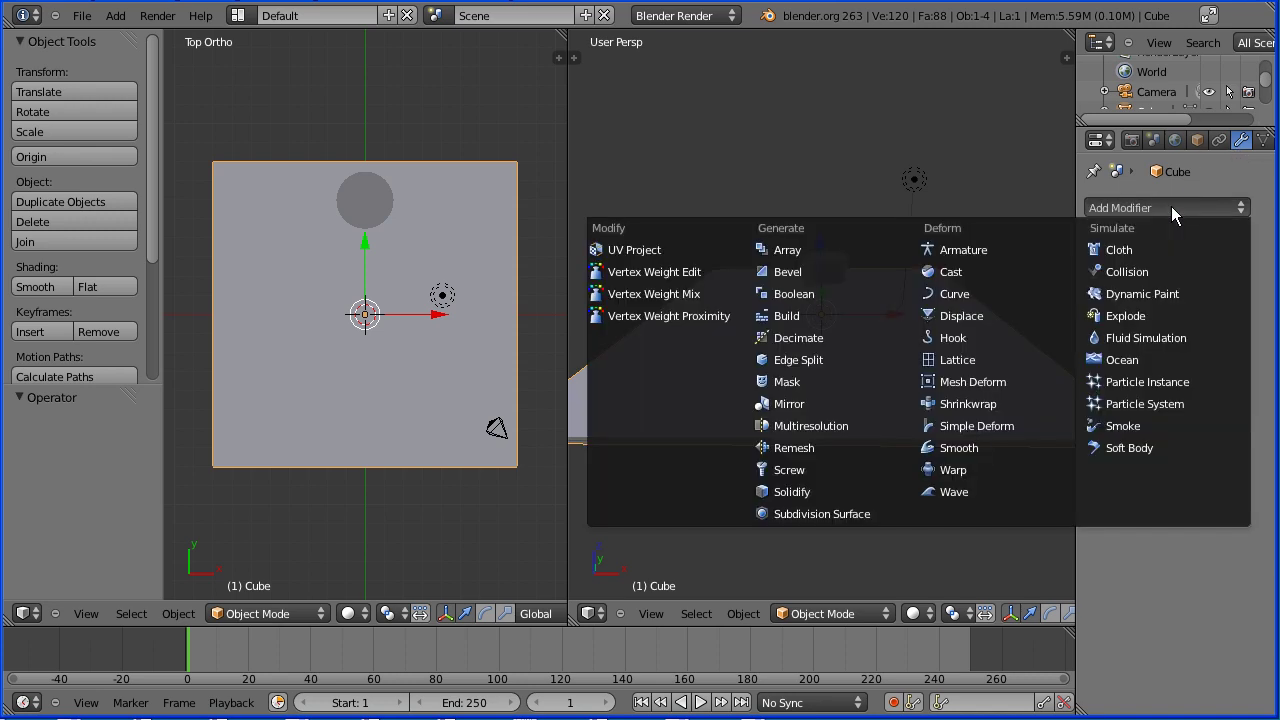
left_click(853, 293)
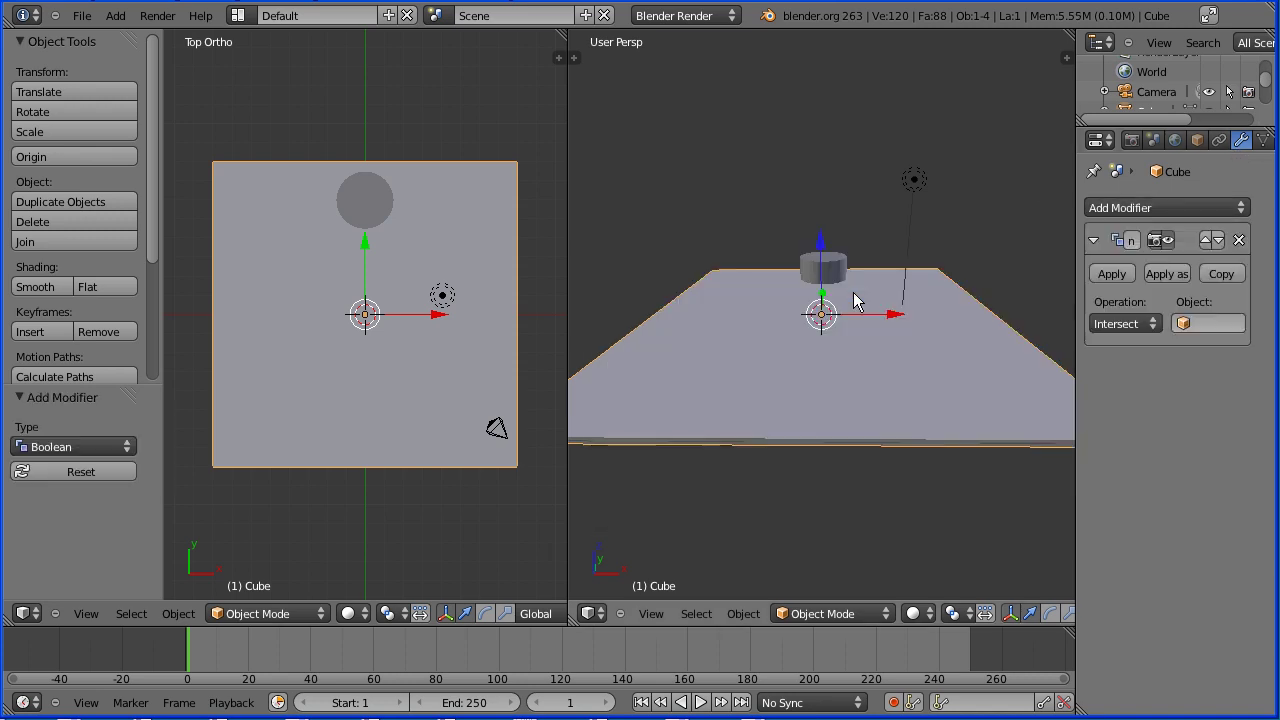
left_click(1200, 324)
left_click(1188, 352)
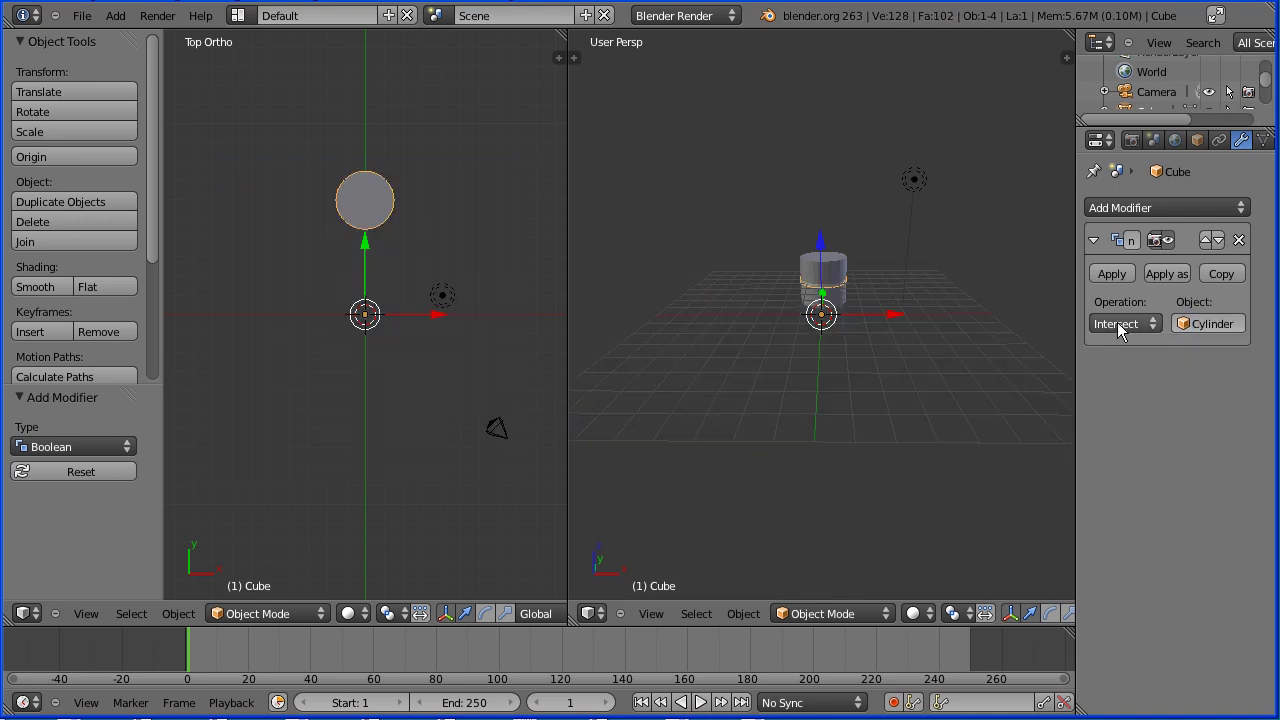
left_click(1118, 325)
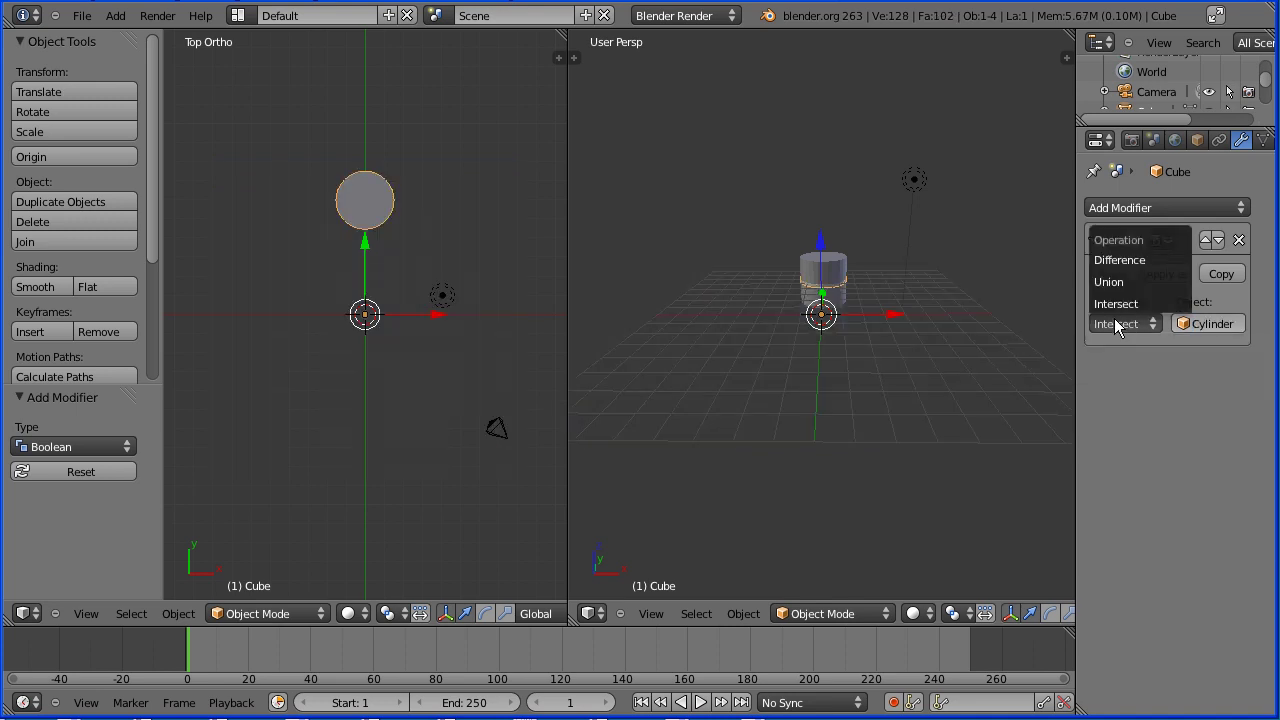
left_click(1140, 260)
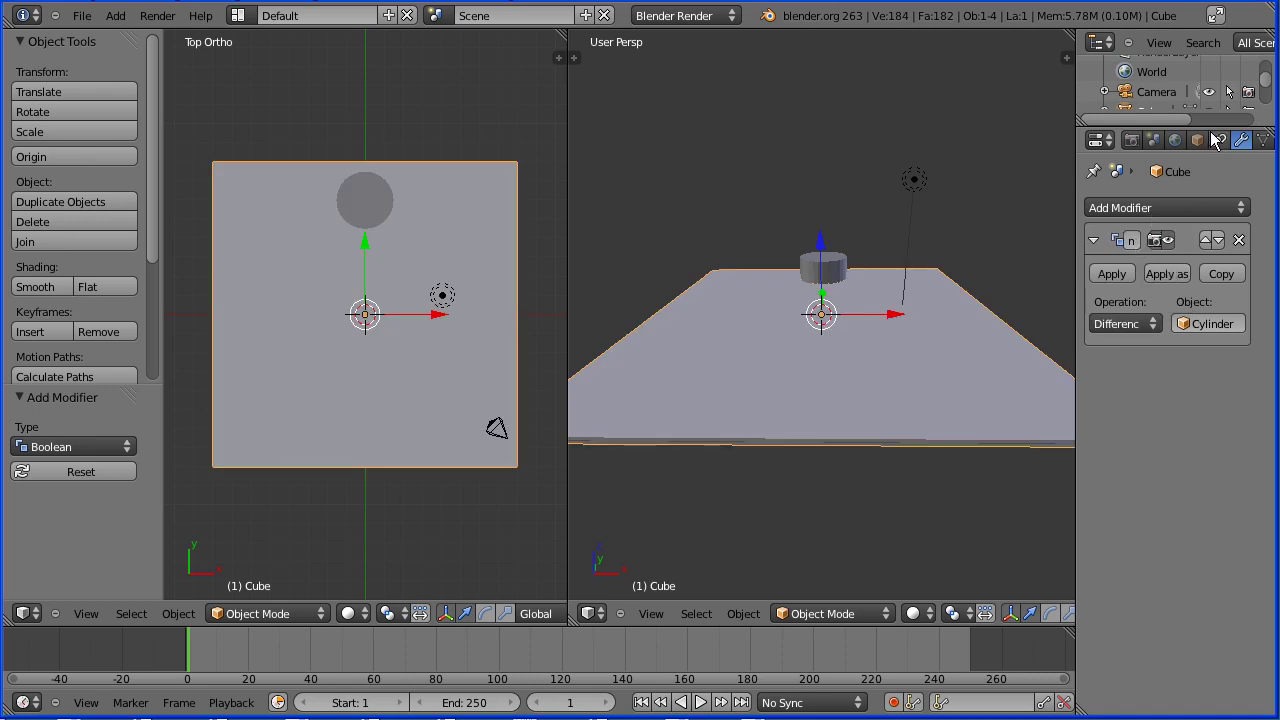
Step: Toggle the cylinder's visibility to check the hole, apply the Boolean, and select the cylinder
left_click_drag(1211, 125, 1216, 217)
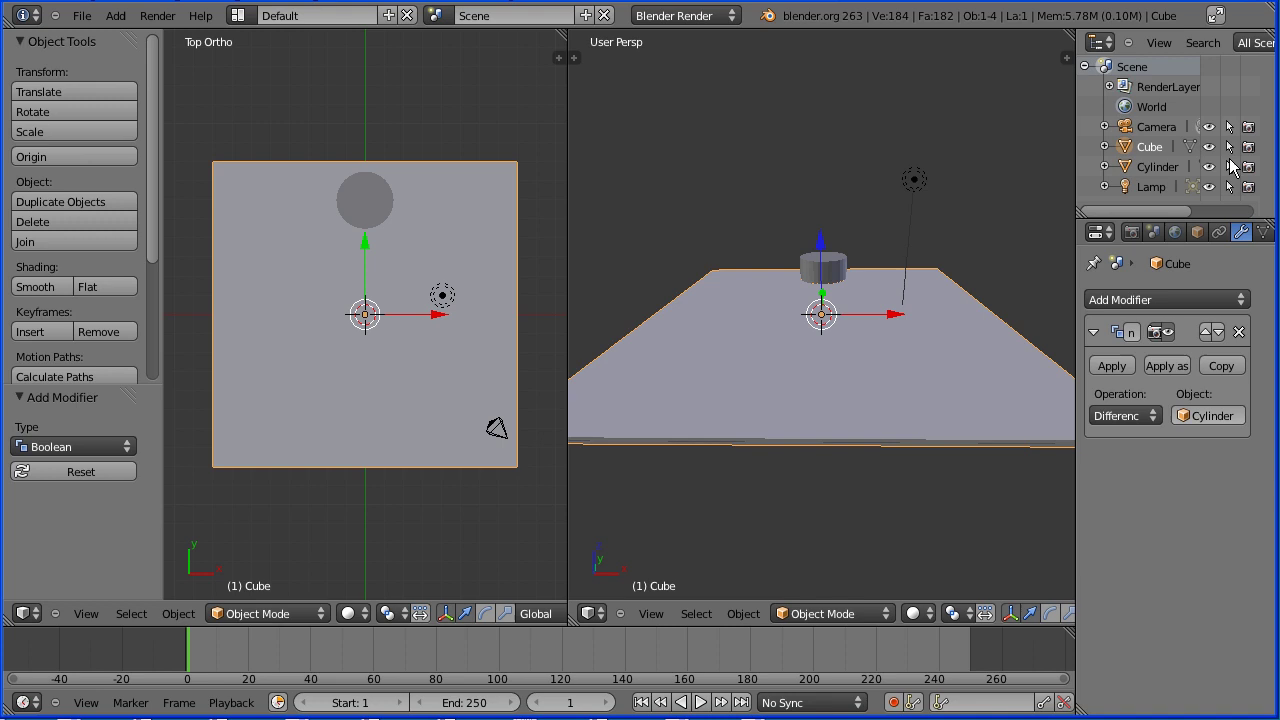
left_click(1211, 166)
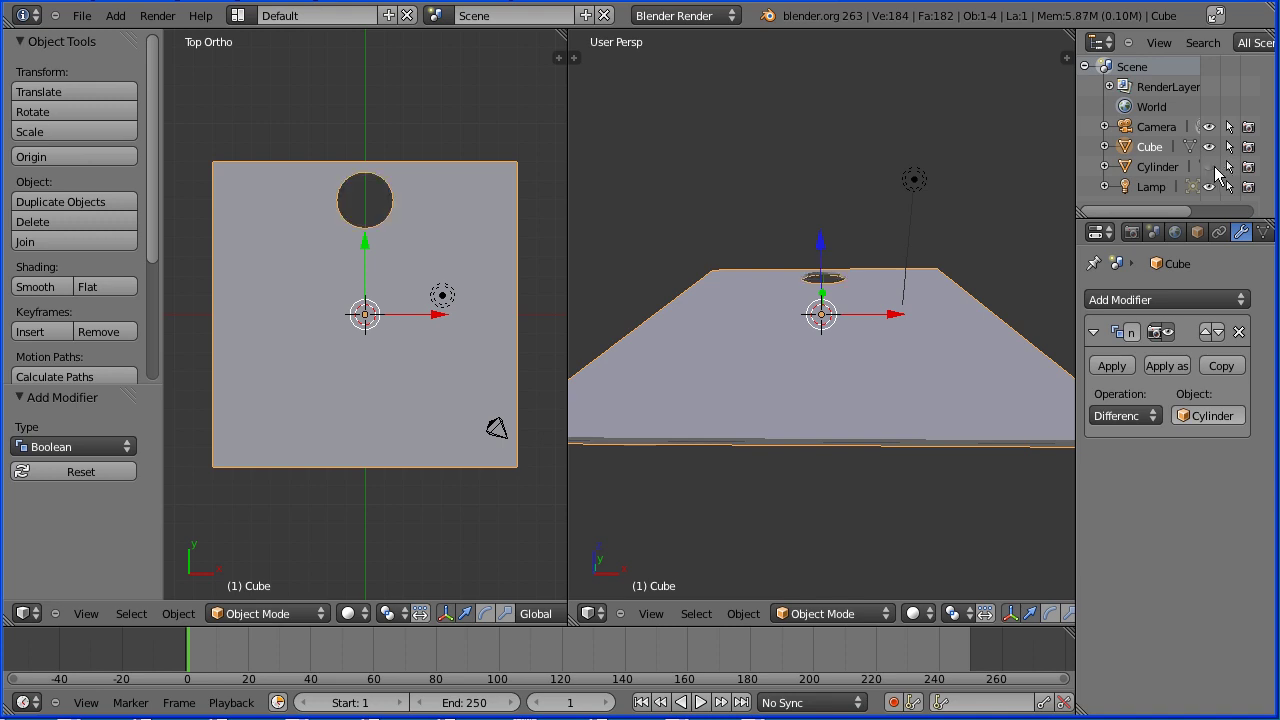
left_click(1211, 167)
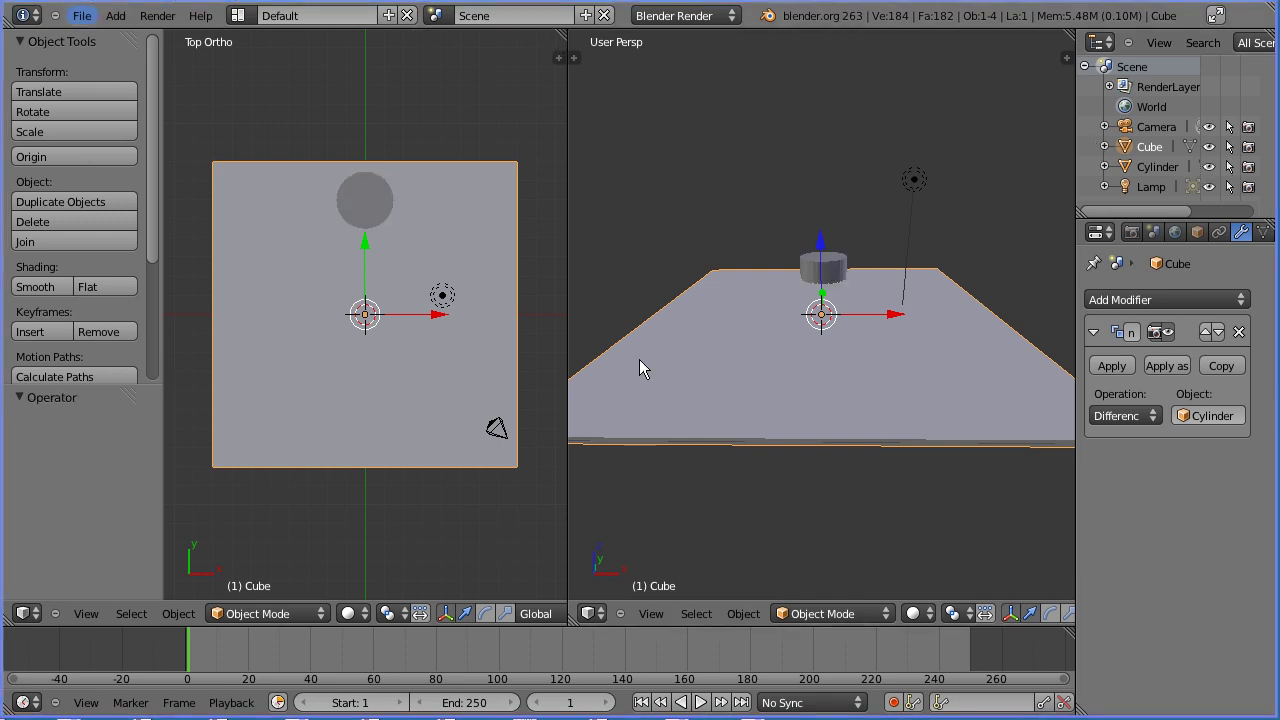
left_click(1112, 365)
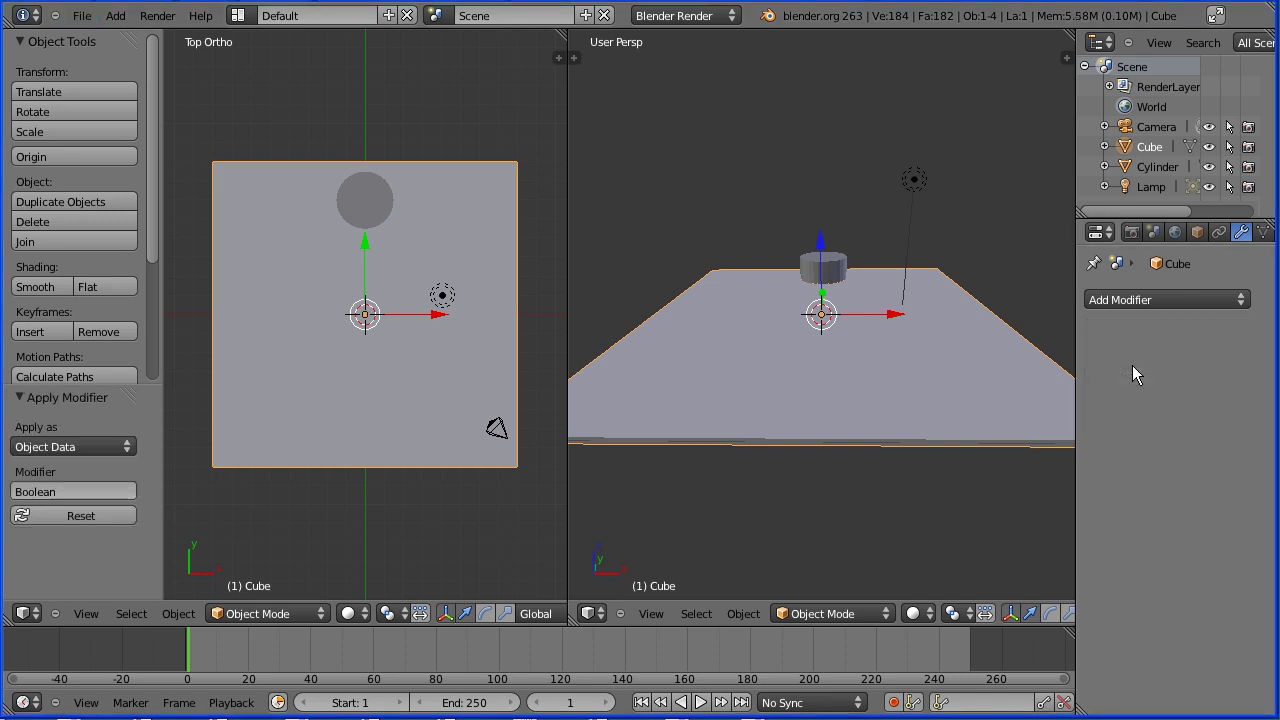
right_click(843, 271)
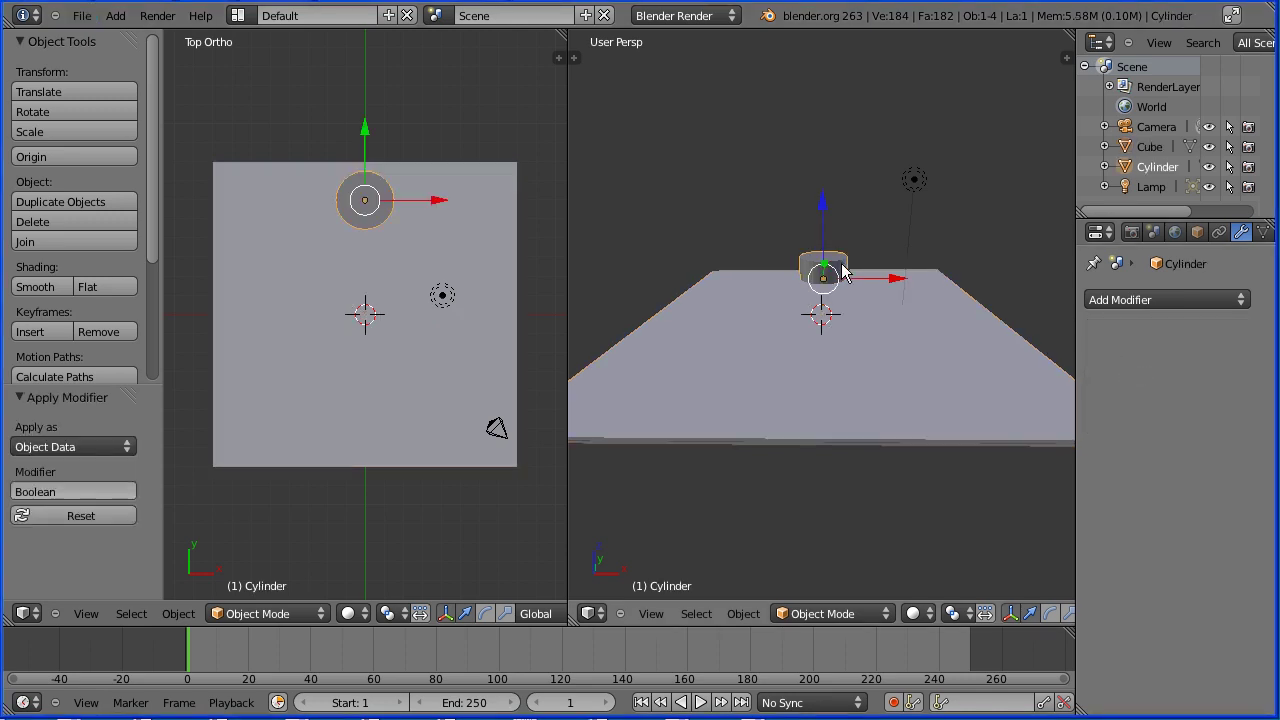
left_click(1198, 233)
Step: Set the cylinder's X and Y scale to 1.2
left_click(1222, 381)
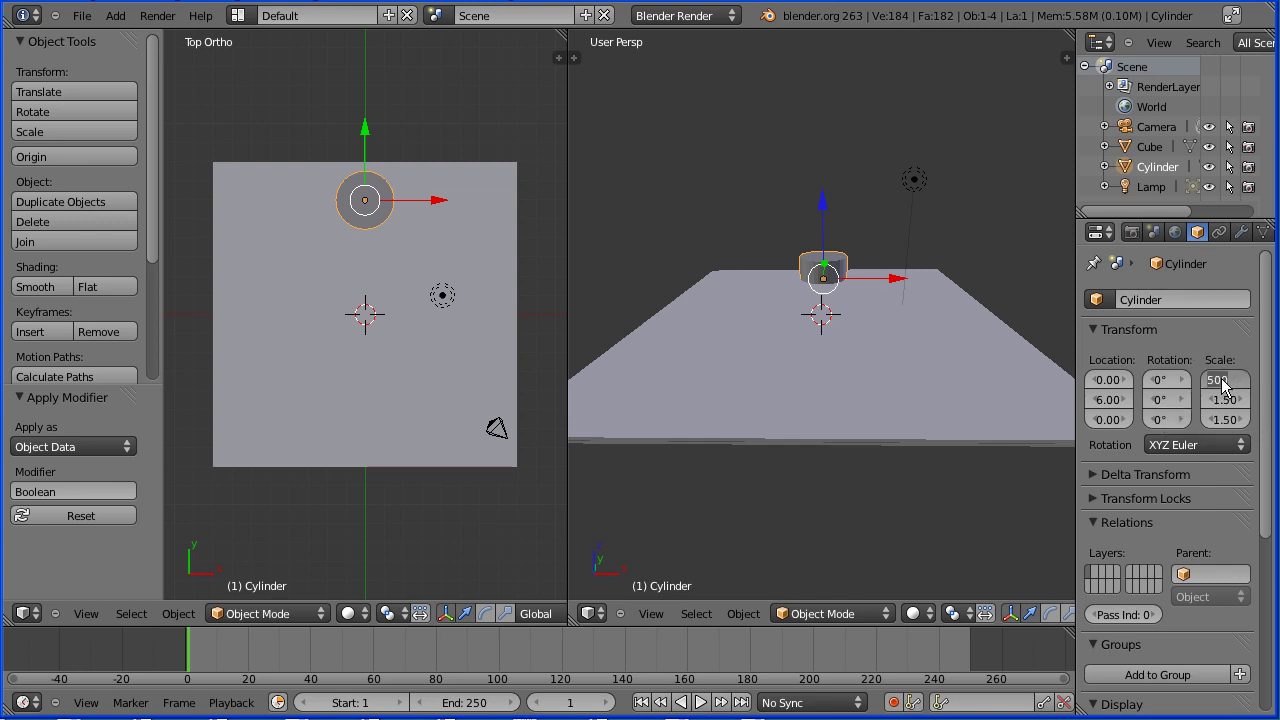
type("1.2")
key("Tab")
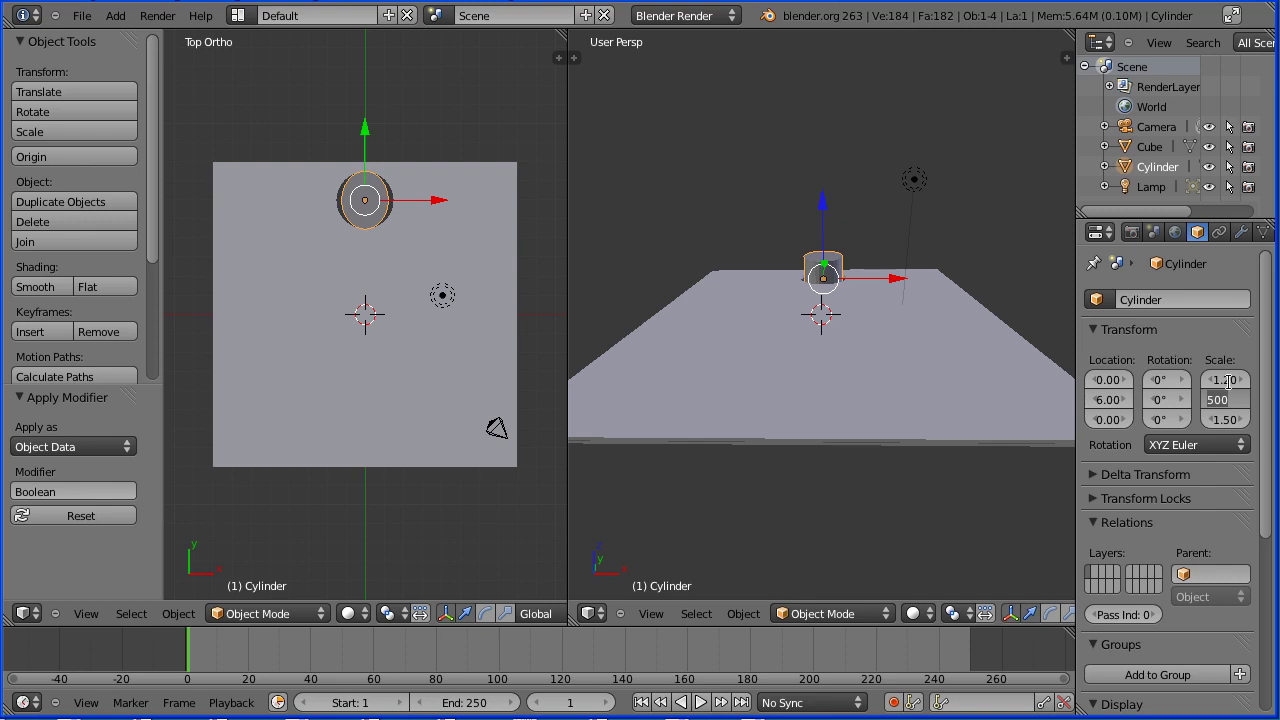
type("1.2")
key("Return")
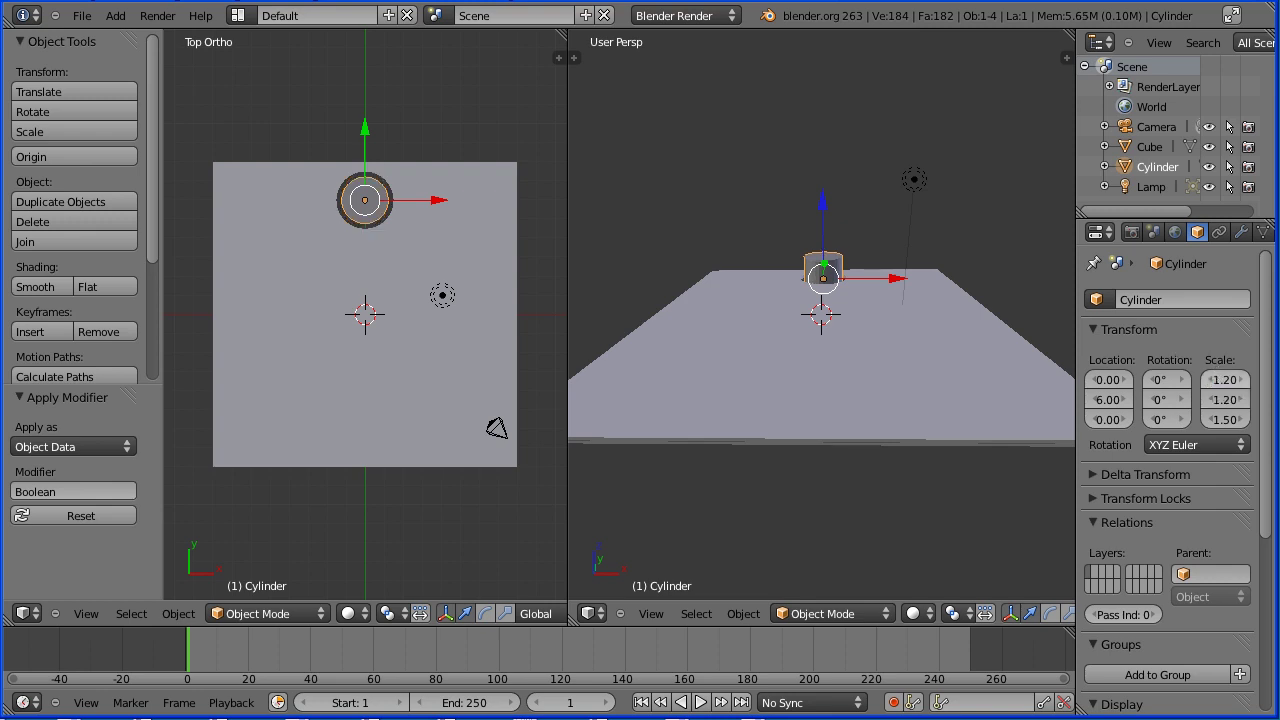
Step: Move the cylinder to X 6.5, Y 6.5, then select the board
left_click(1115, 385)
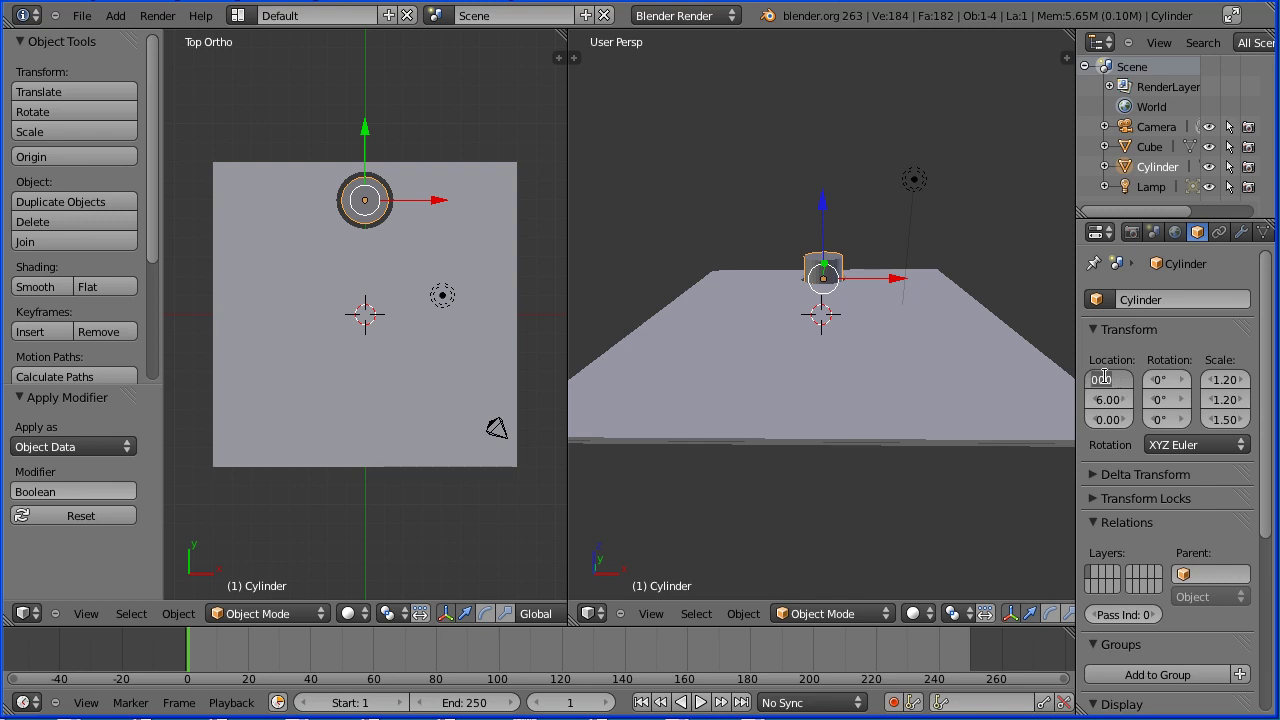
type("6.5")
key("Return")
left_click(1101, 397)
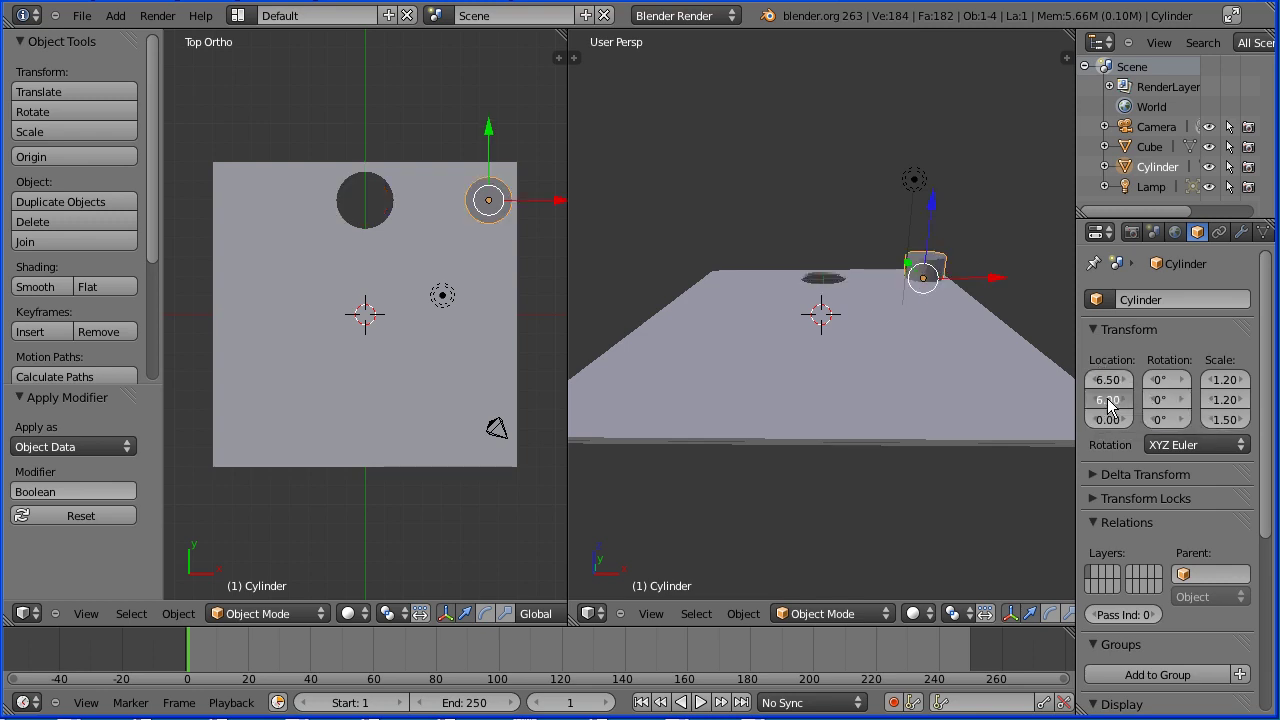
type("6")
key("Return")
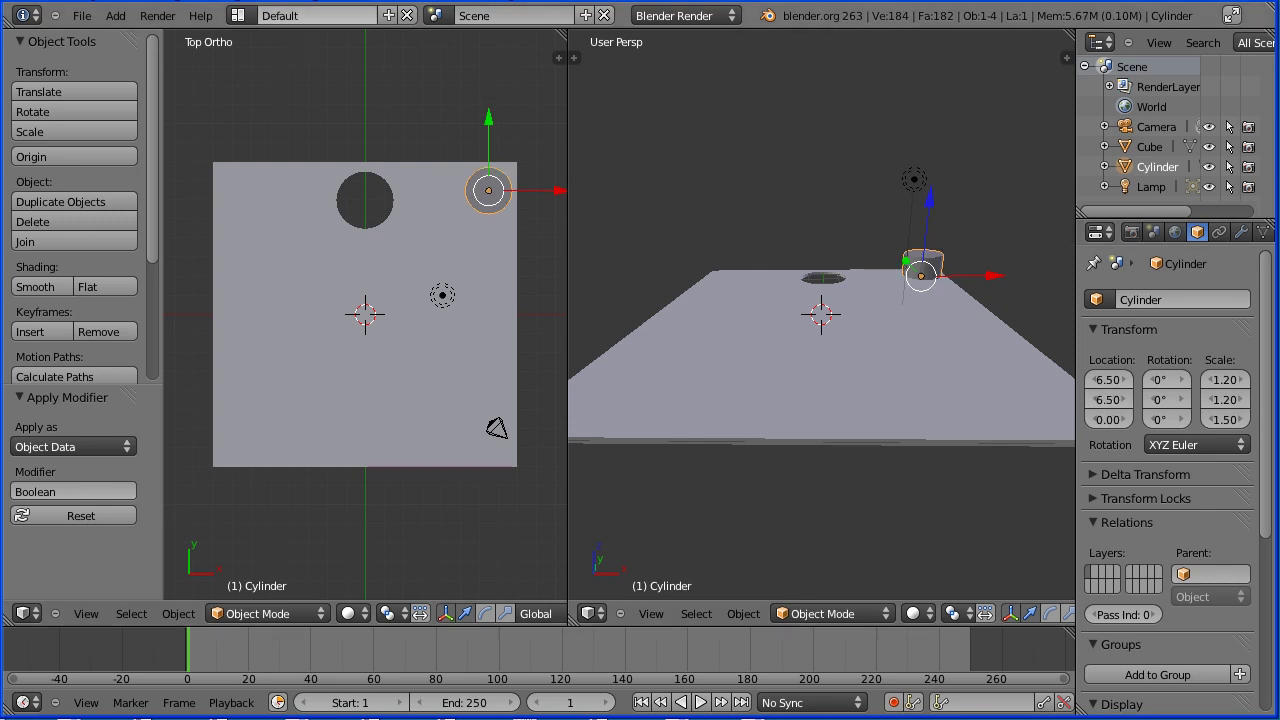
right_click(847, 406)
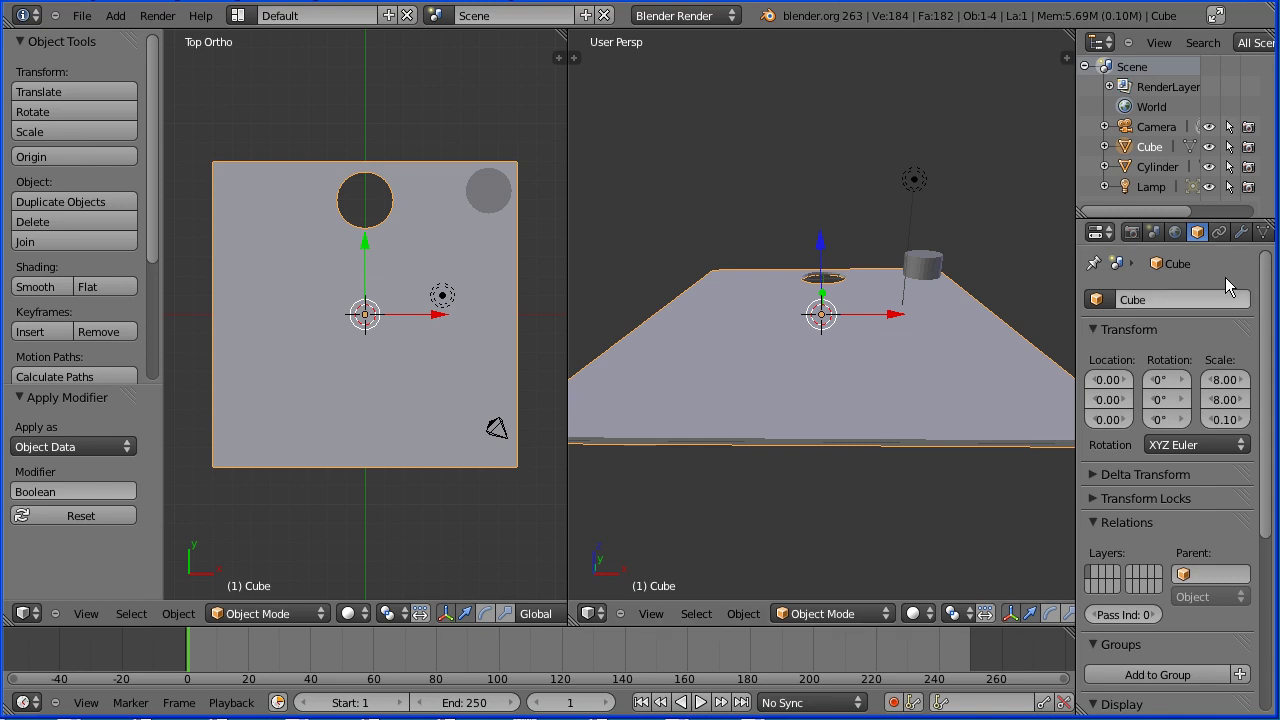
Step: Add and apply a second Boolean Difference with the Cylinder on the board, then select the cylinder
left_click(1241, 232)
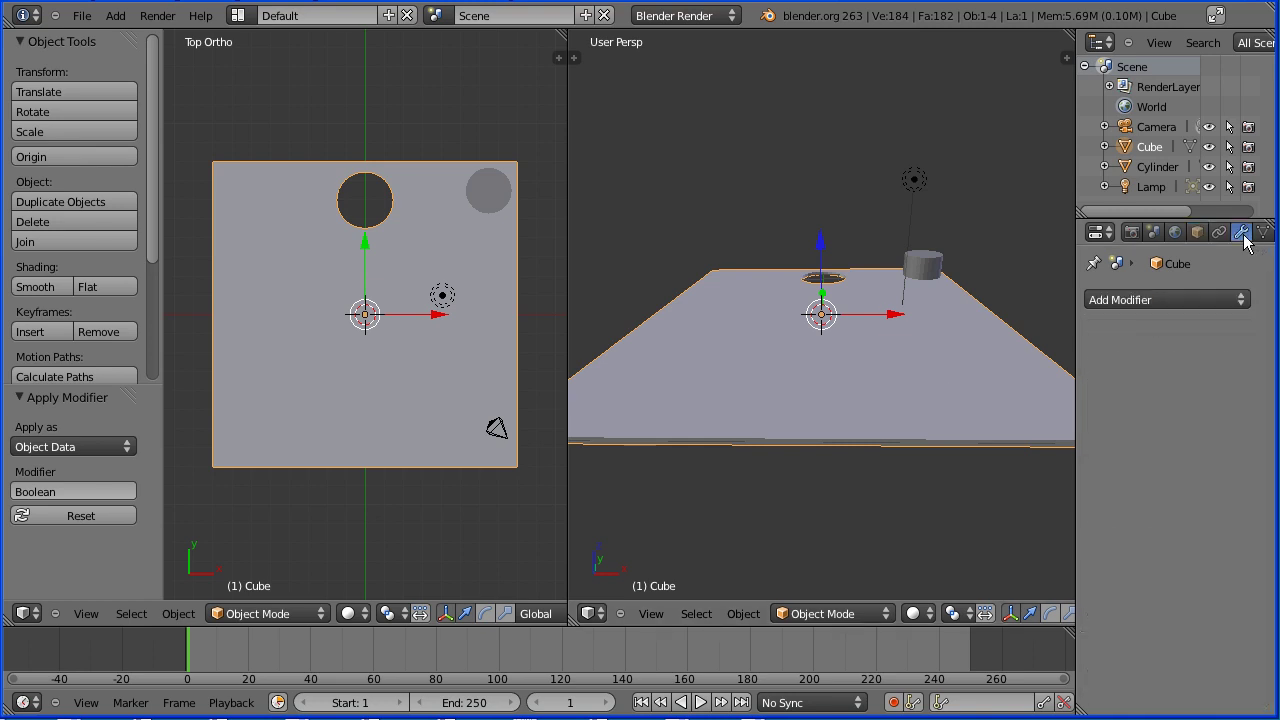
left_click(1181, 297)
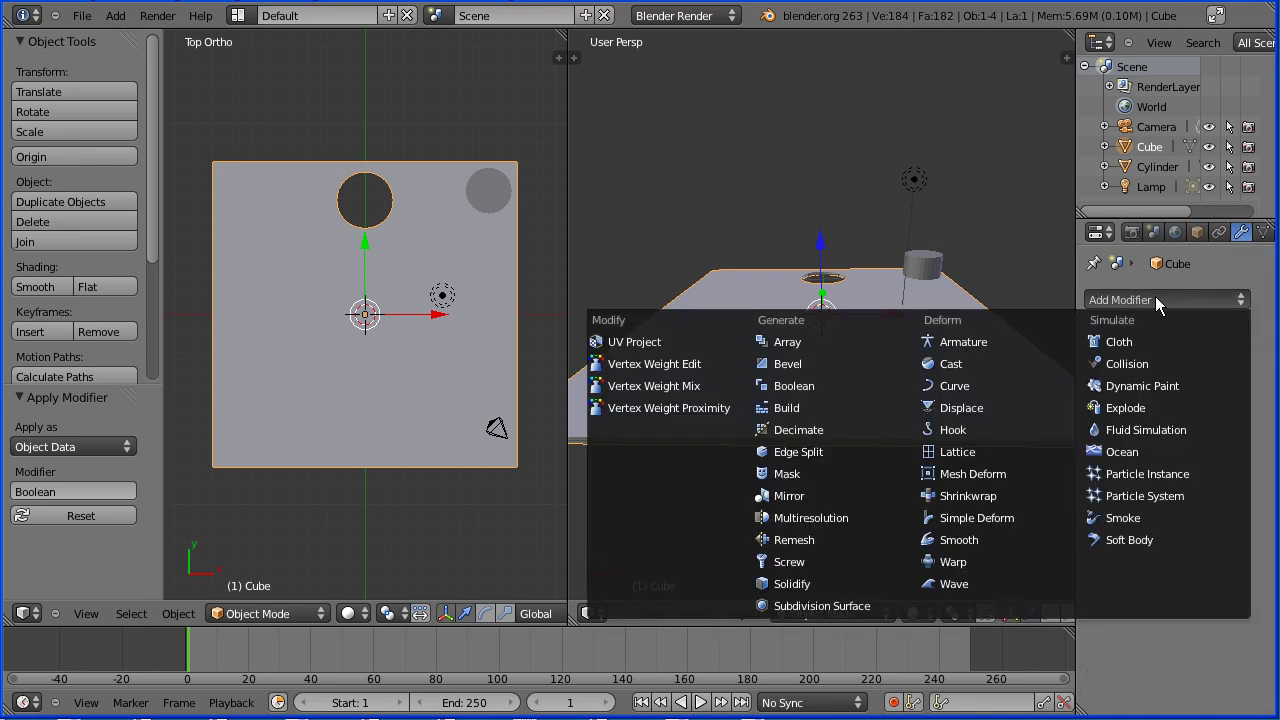
left_click(869, 387)
left_click(1213, 417)
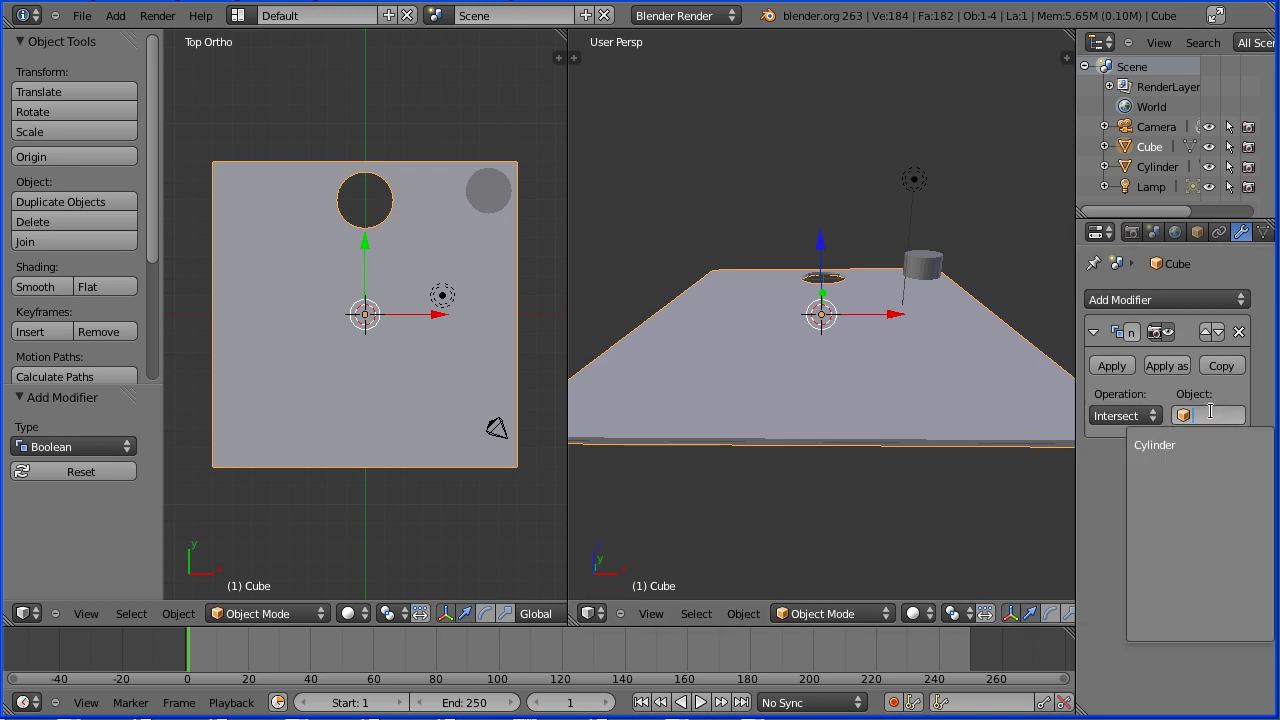
left_click(1195, 441)
left_click(1140, 415)
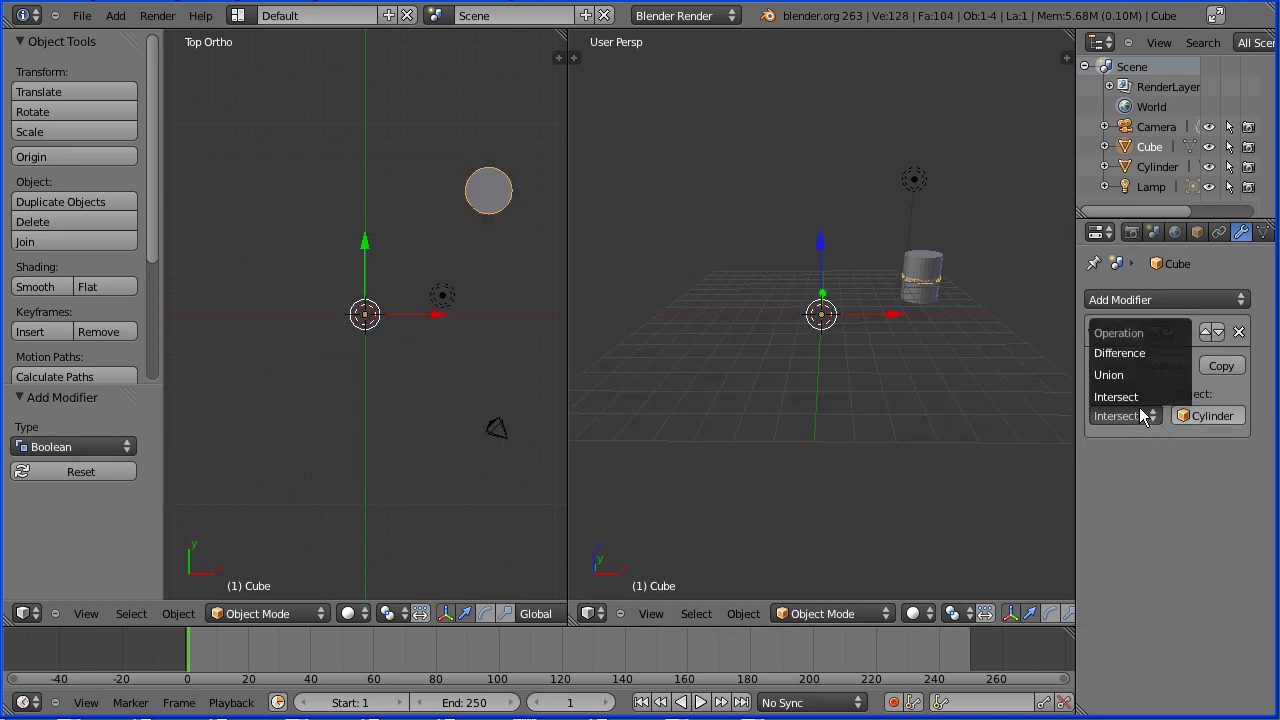
left_click(1141, 356)
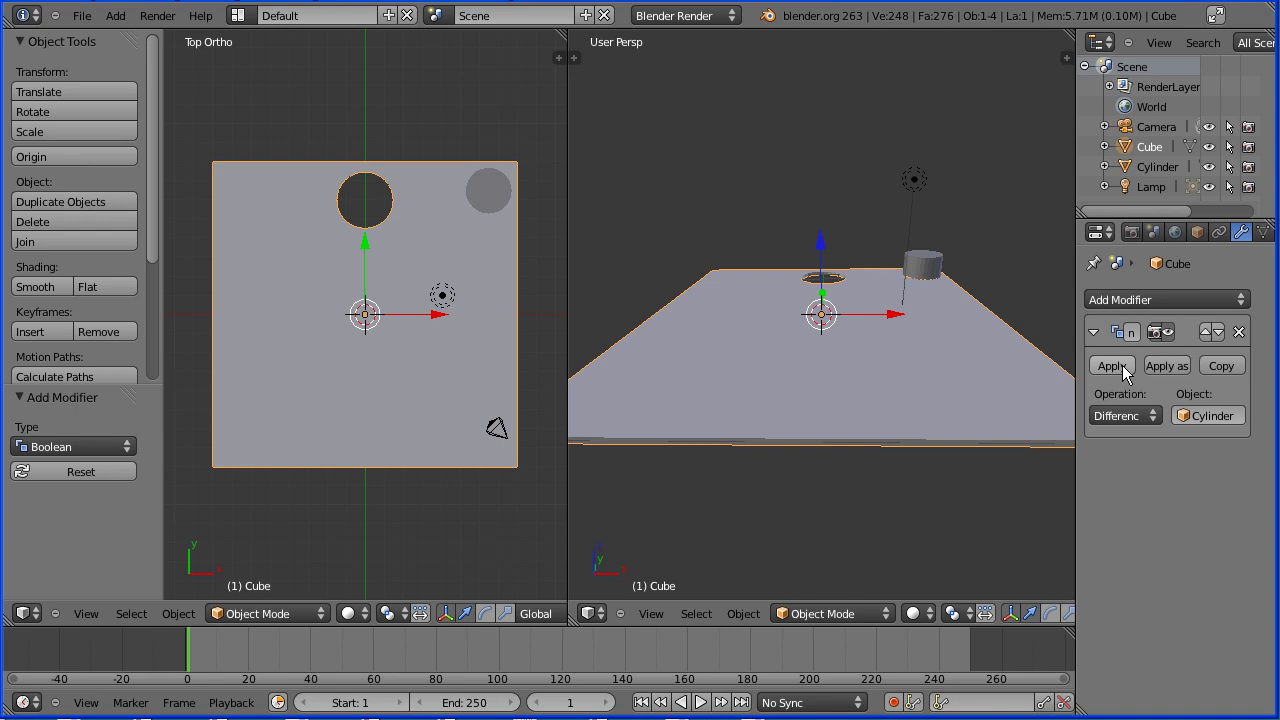
left_click(1122, 365)
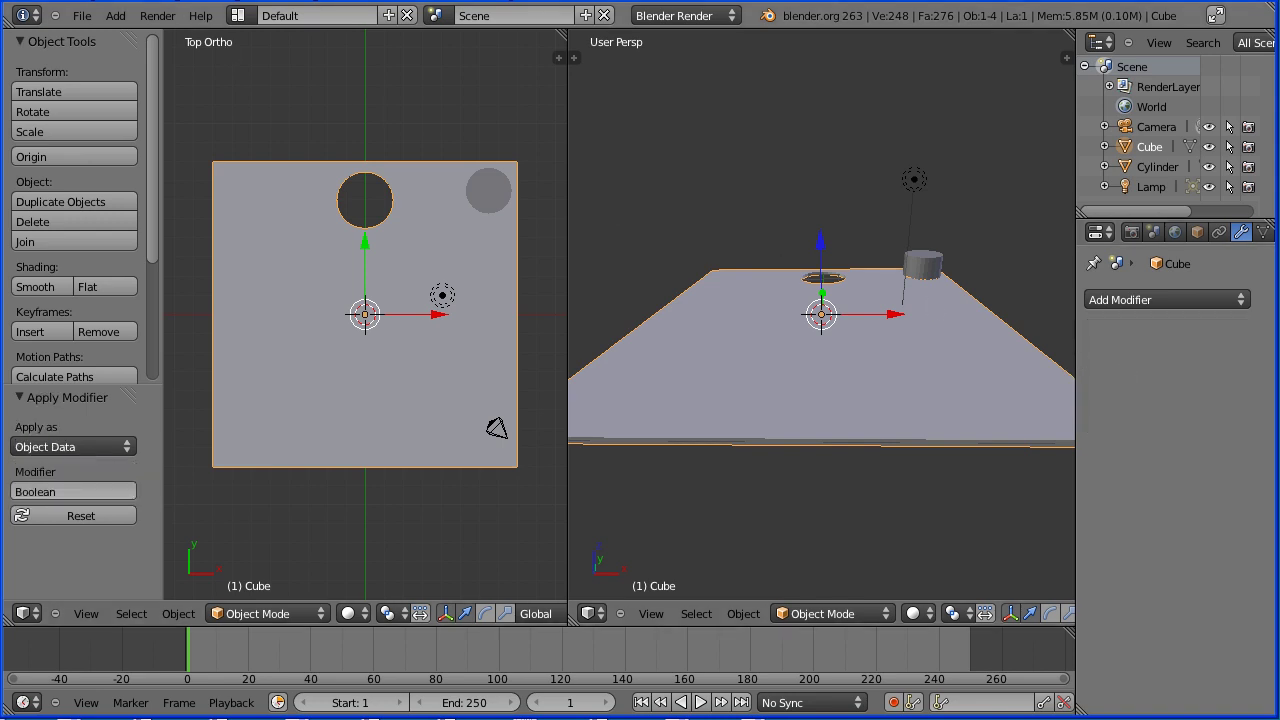
right_click(922, 265)
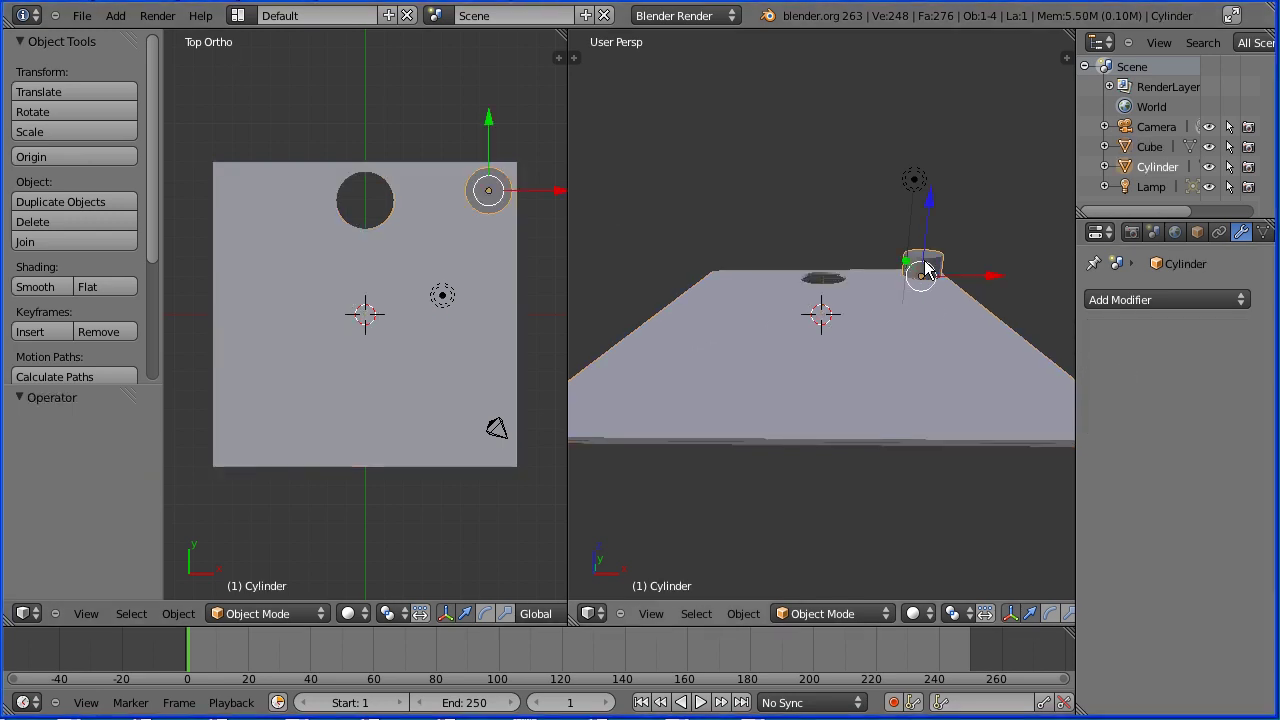
Step: Move the cylinder to X -6.5 at the board's top-left corner
left_click(1198, 232)
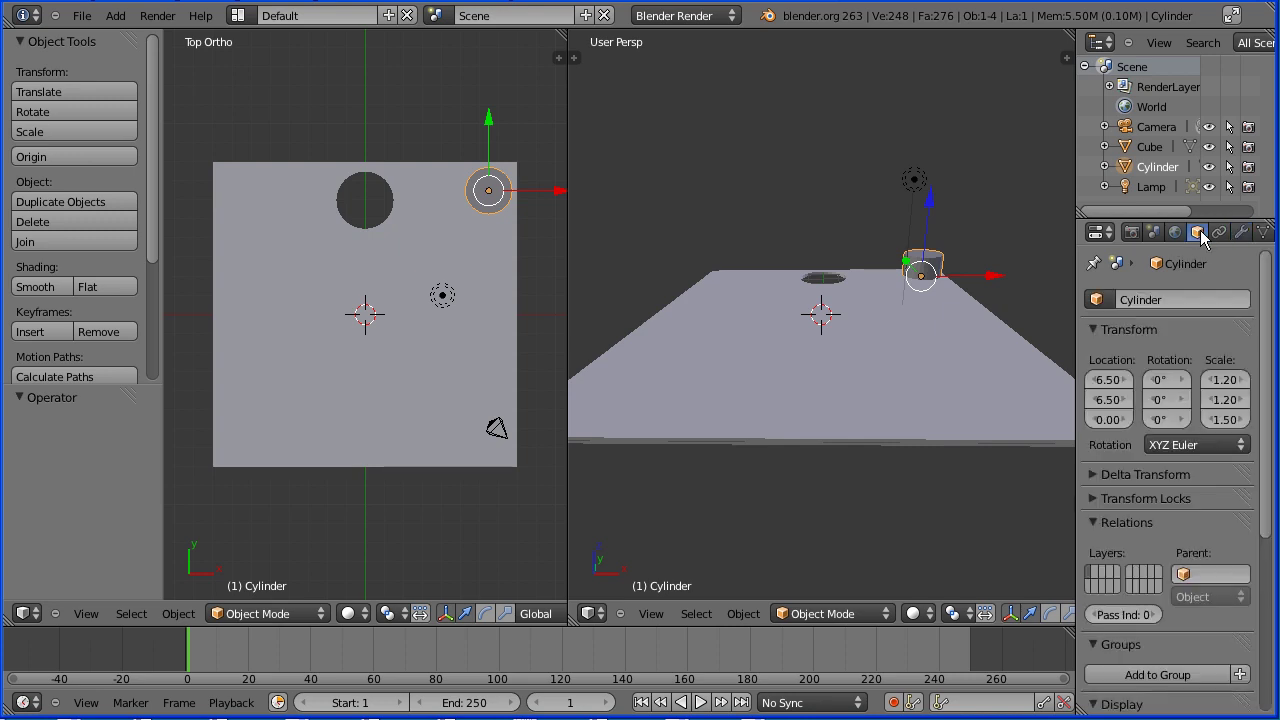
left_click(1113, 381)
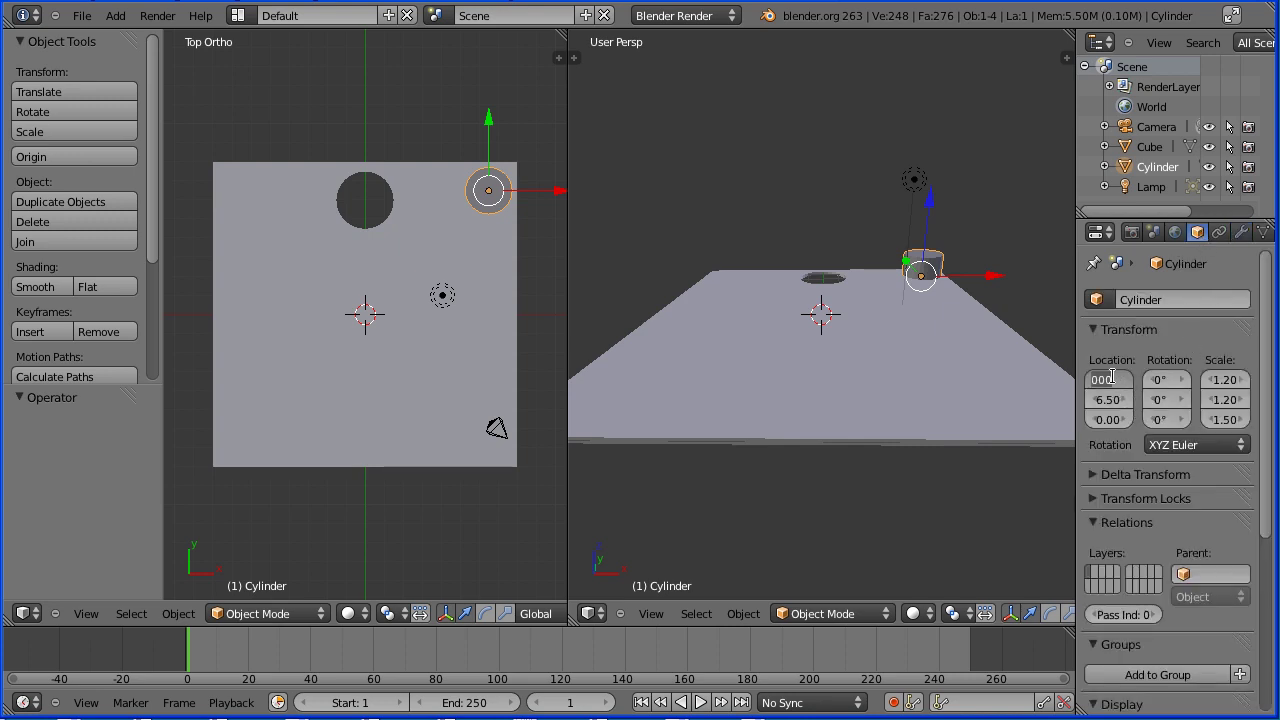
type("6.5")
key("Home")
type("-")
key("Return")
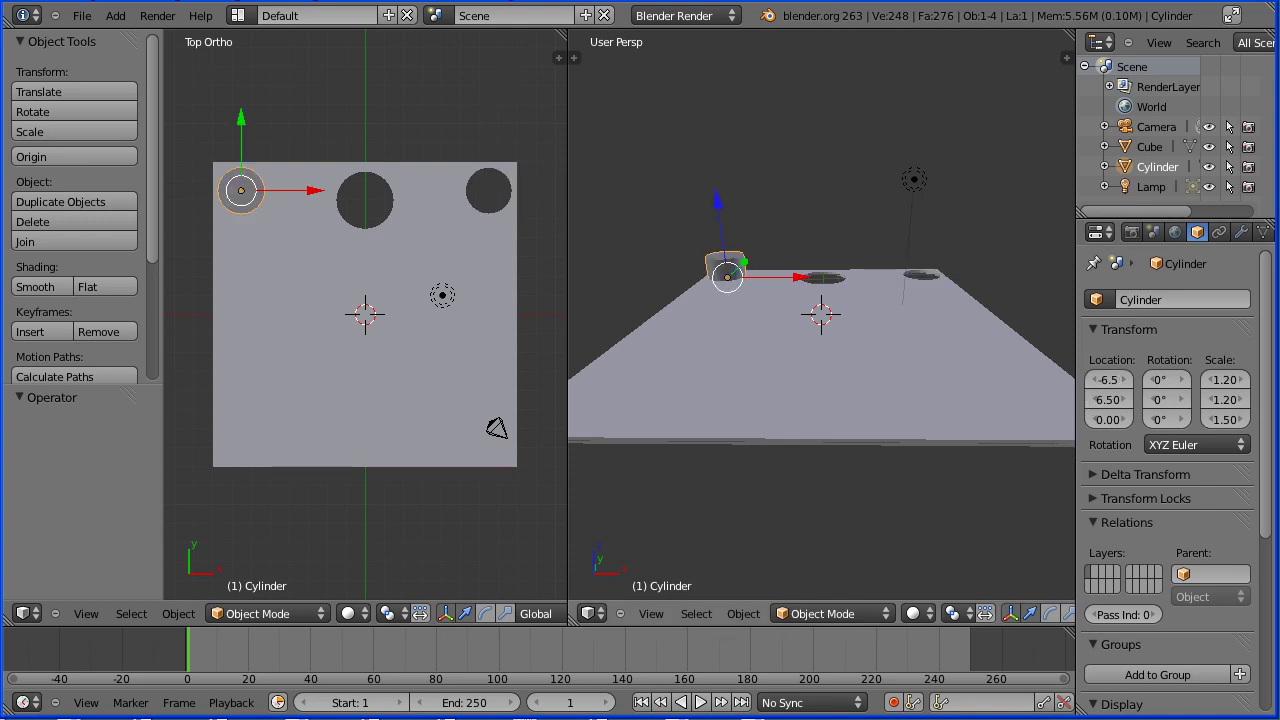
Step: Add and apply a third Boolean Difference with the Cylinder on the board
right_click(855, 361)
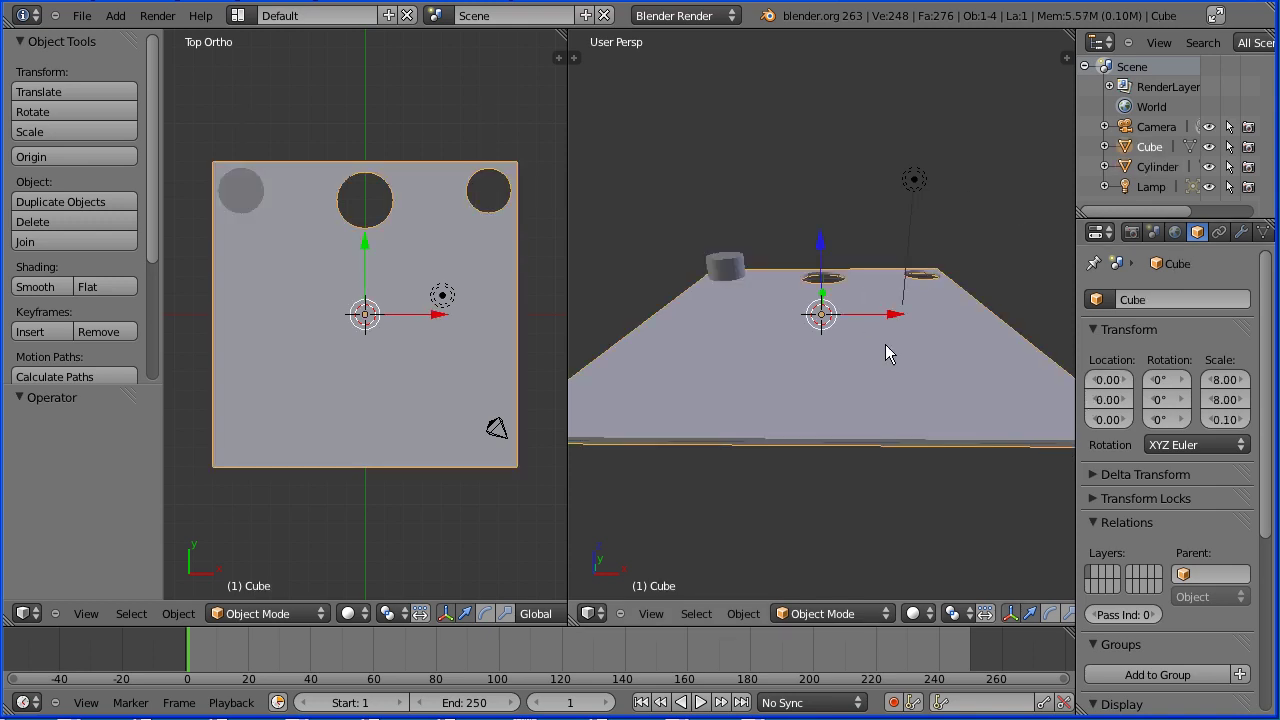
left_click(1240, 232)
left_click(1183, 299)
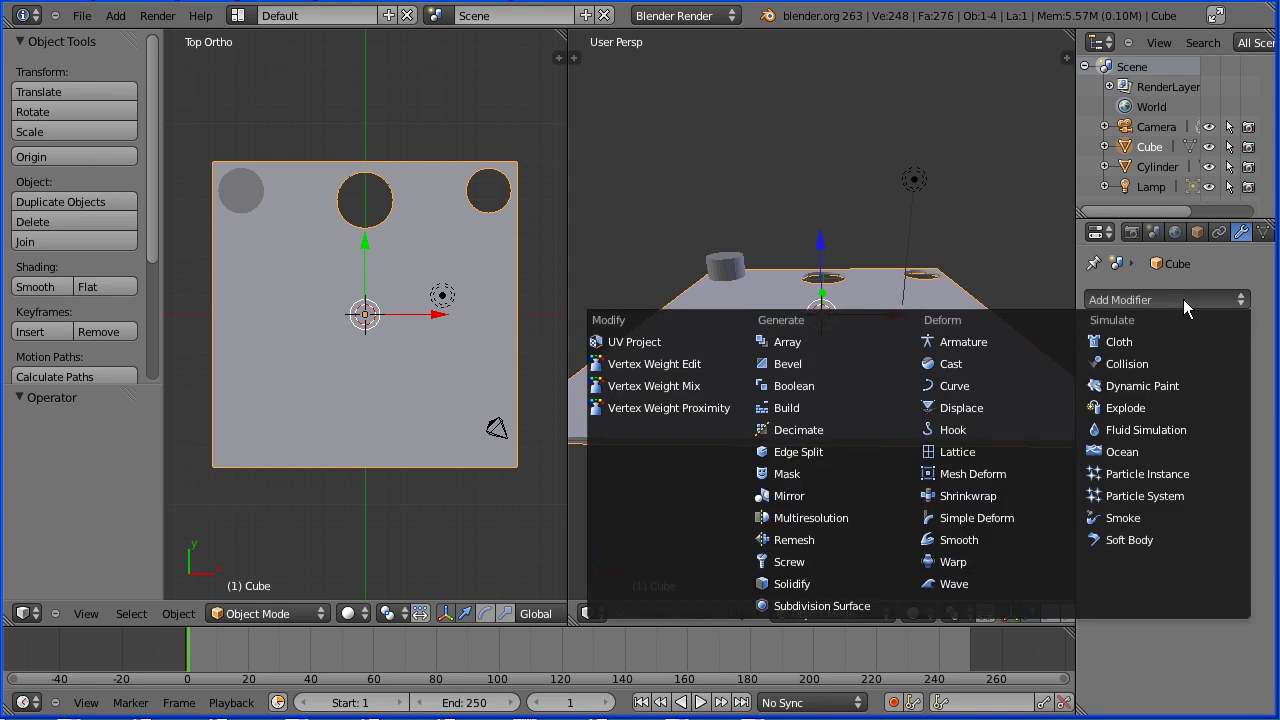
left_click(883, 383)
left_click(1207, 418)
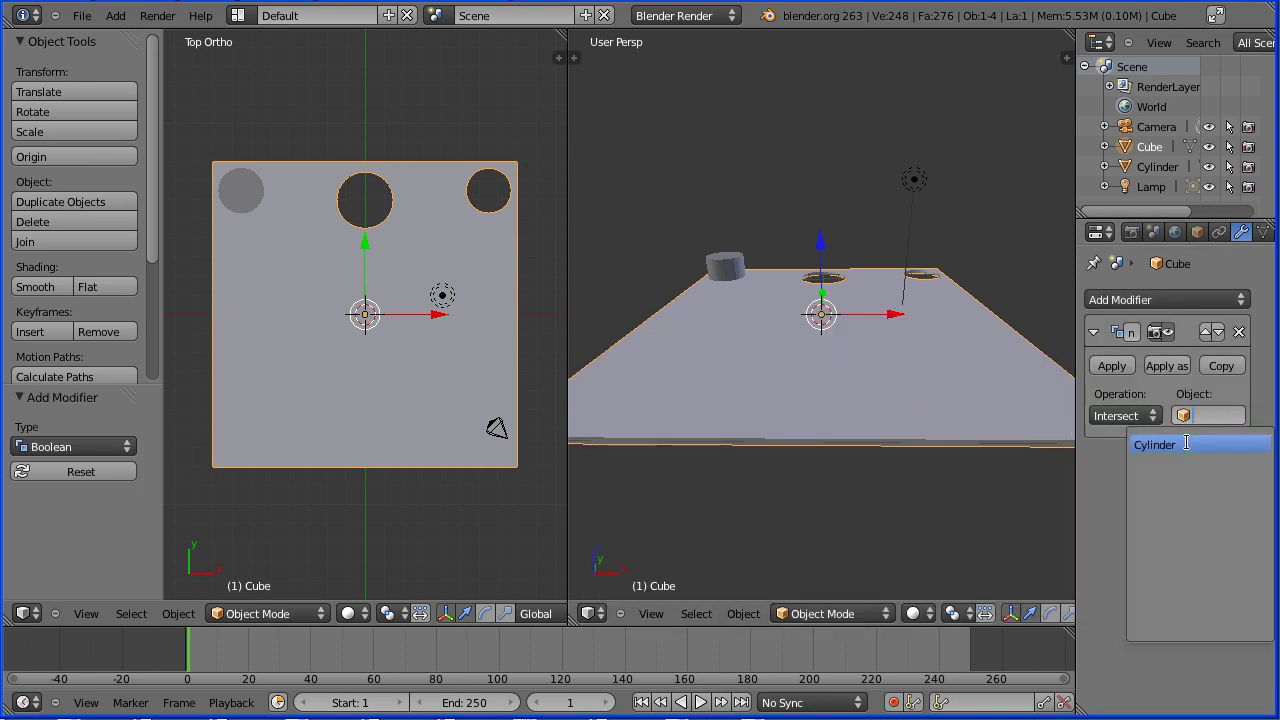
left_click(1189, 439)
left_click(1127, 414)
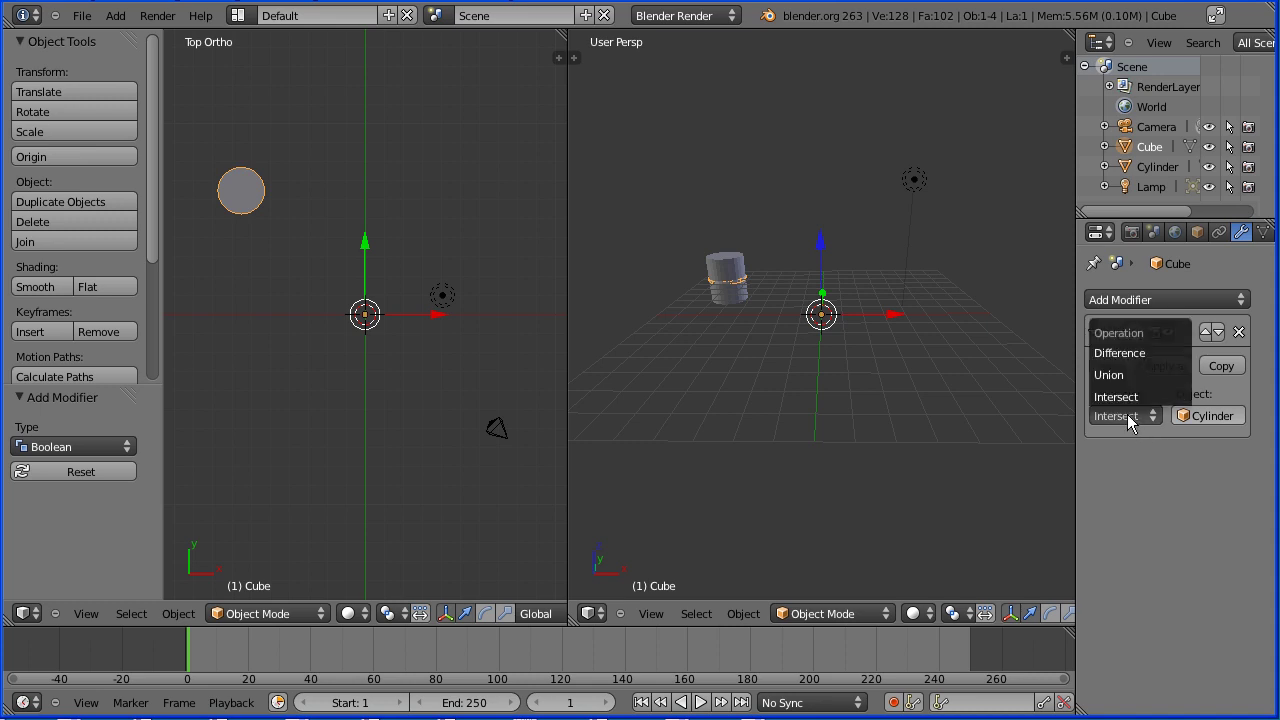
left_click(1157, 360)
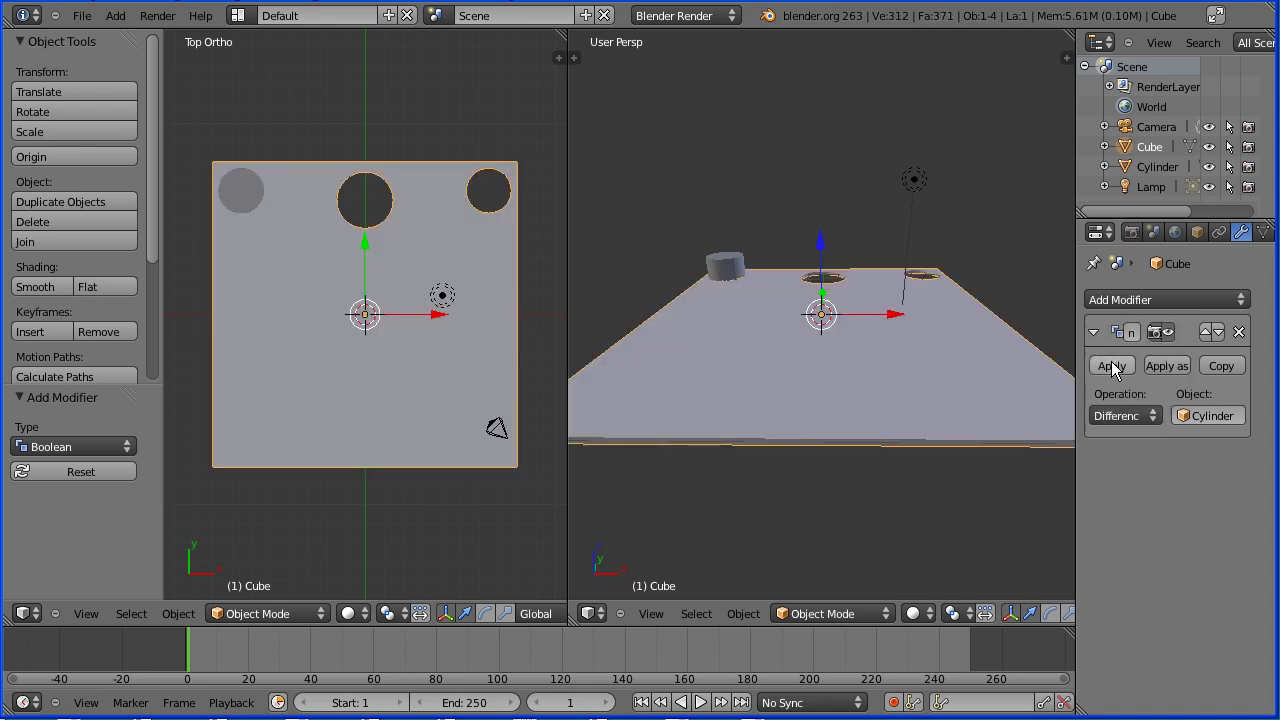
left_click(1113, 367)
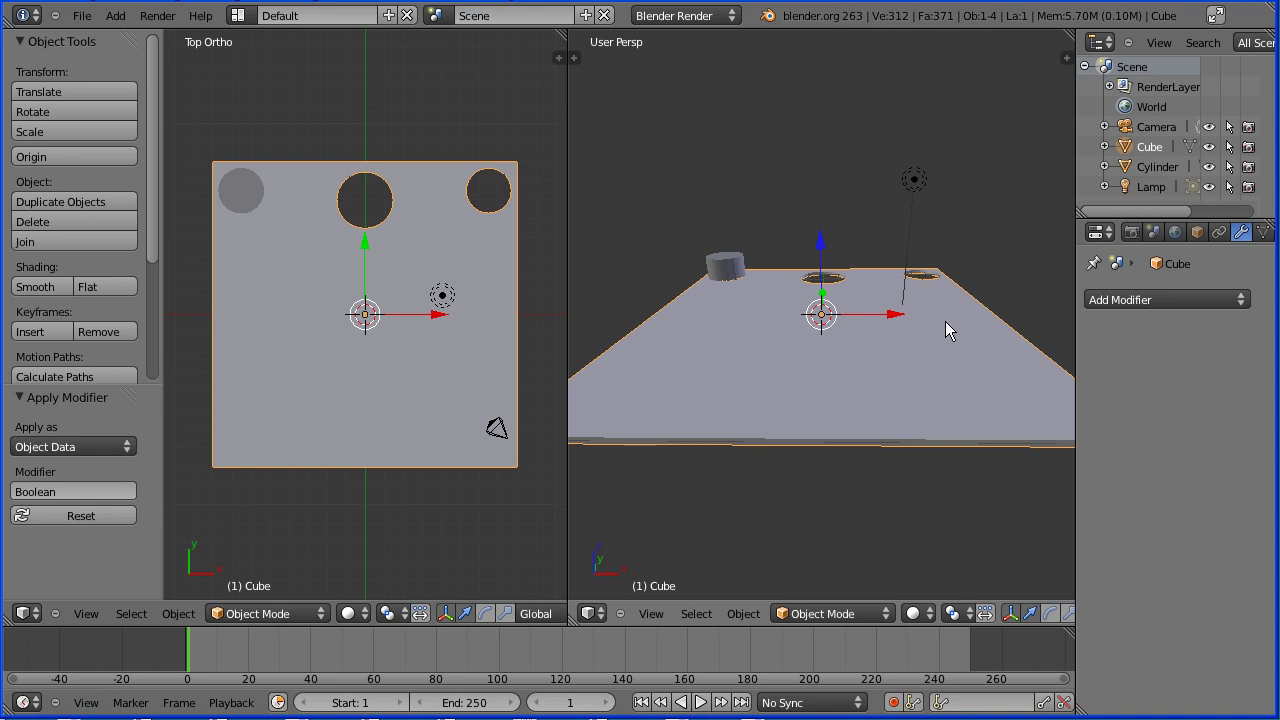
Step: Delete the cutting cylinder
right_click(727, 267)
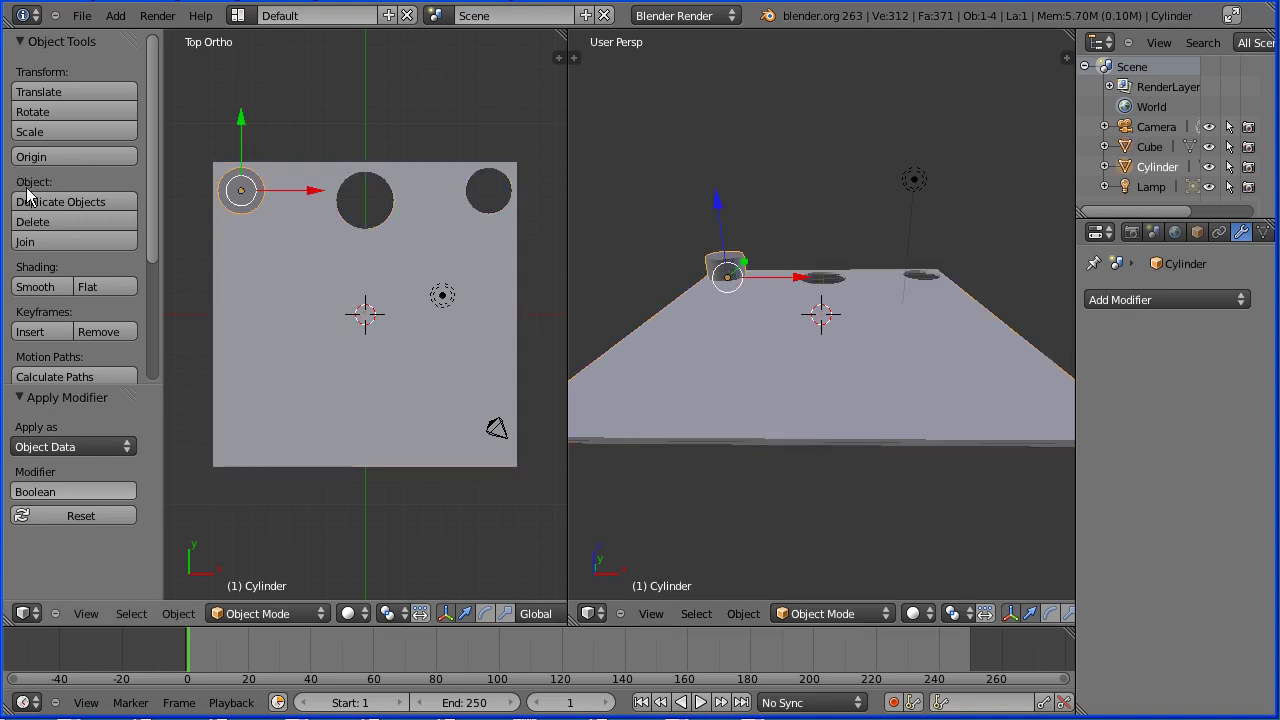
left_click(52, 229)
left_click(52, 227)
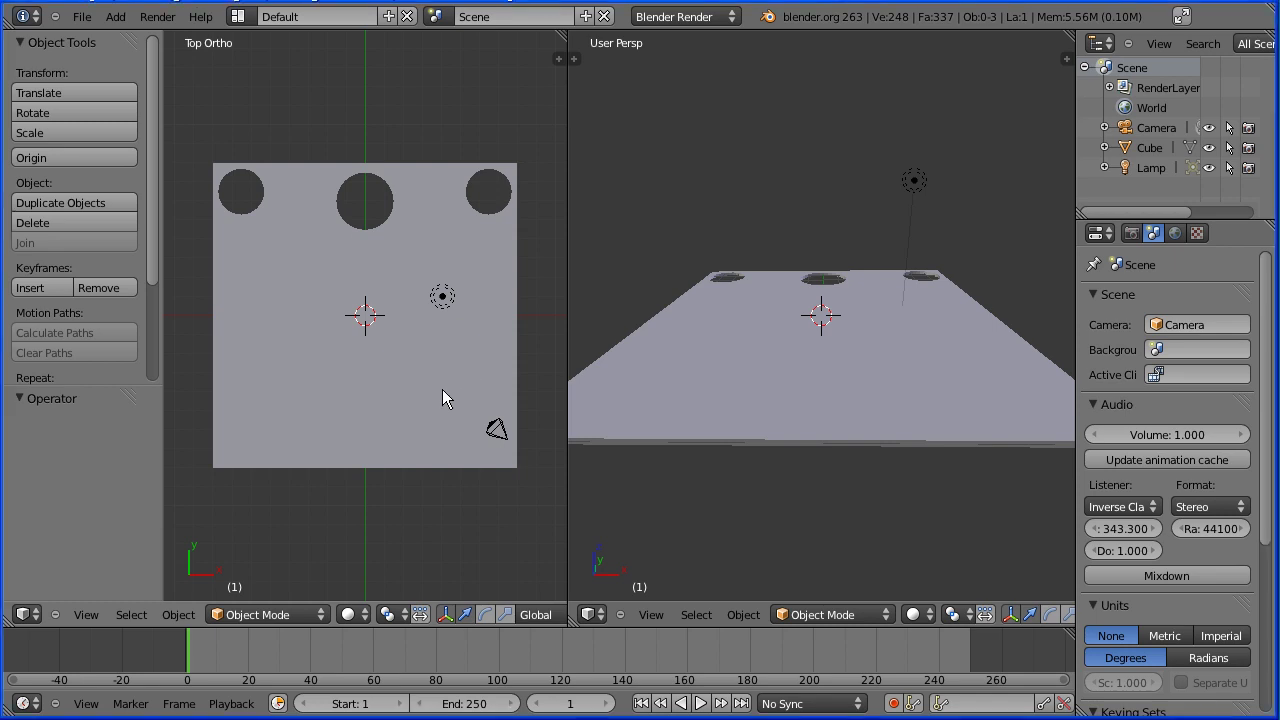
Step: Rename the board's material to 'Board' and set its diffuse colour to green
right_click(442, 389)
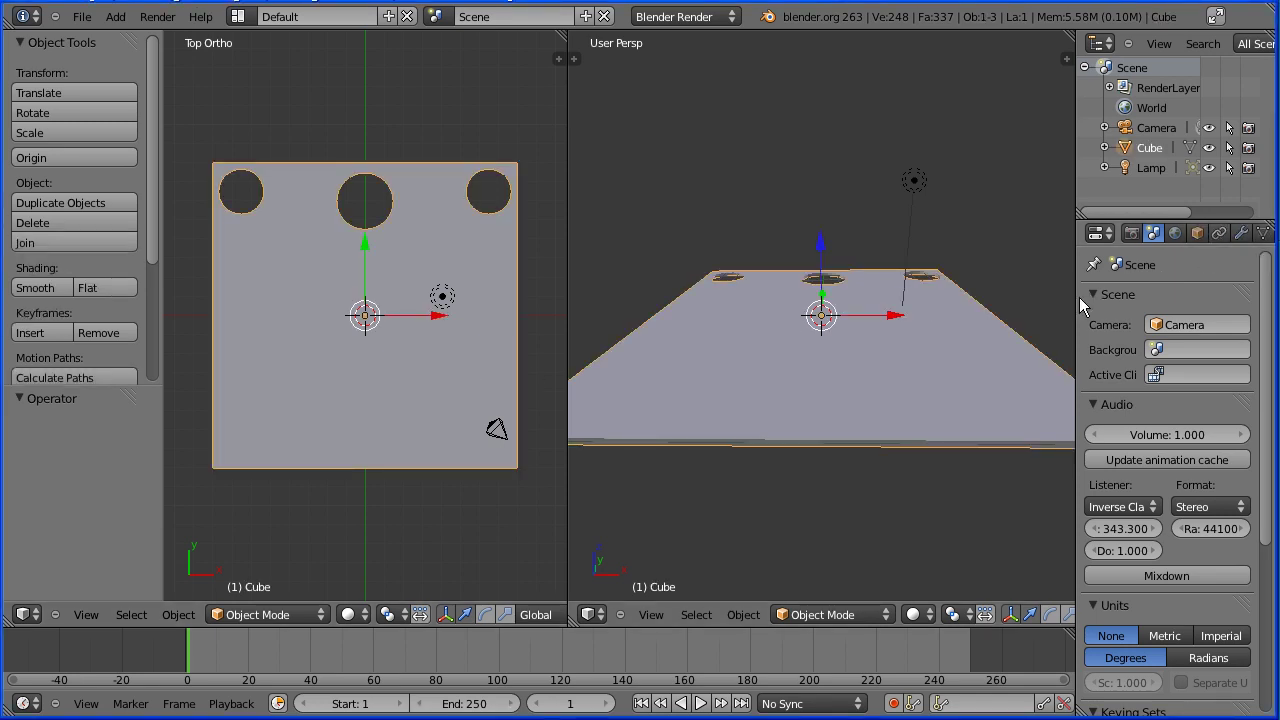
left_click_drag(1078, 298, 1028, 300)
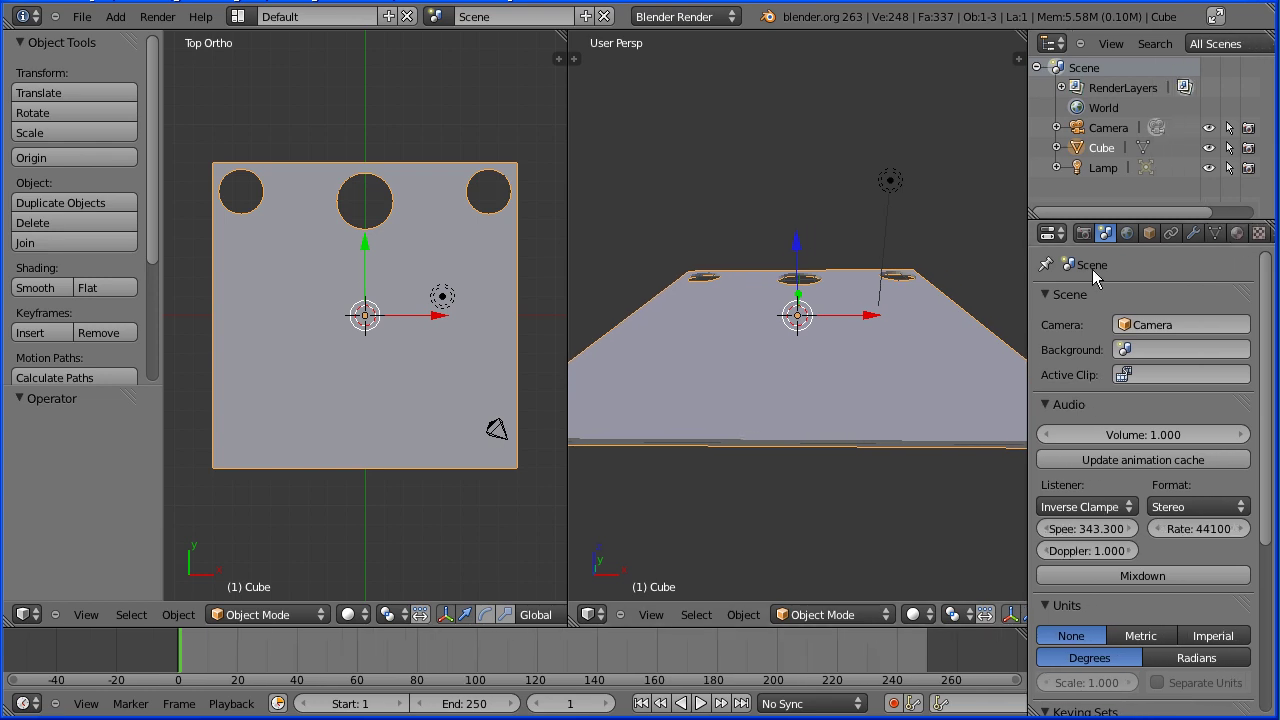
left_click(1236, 233)
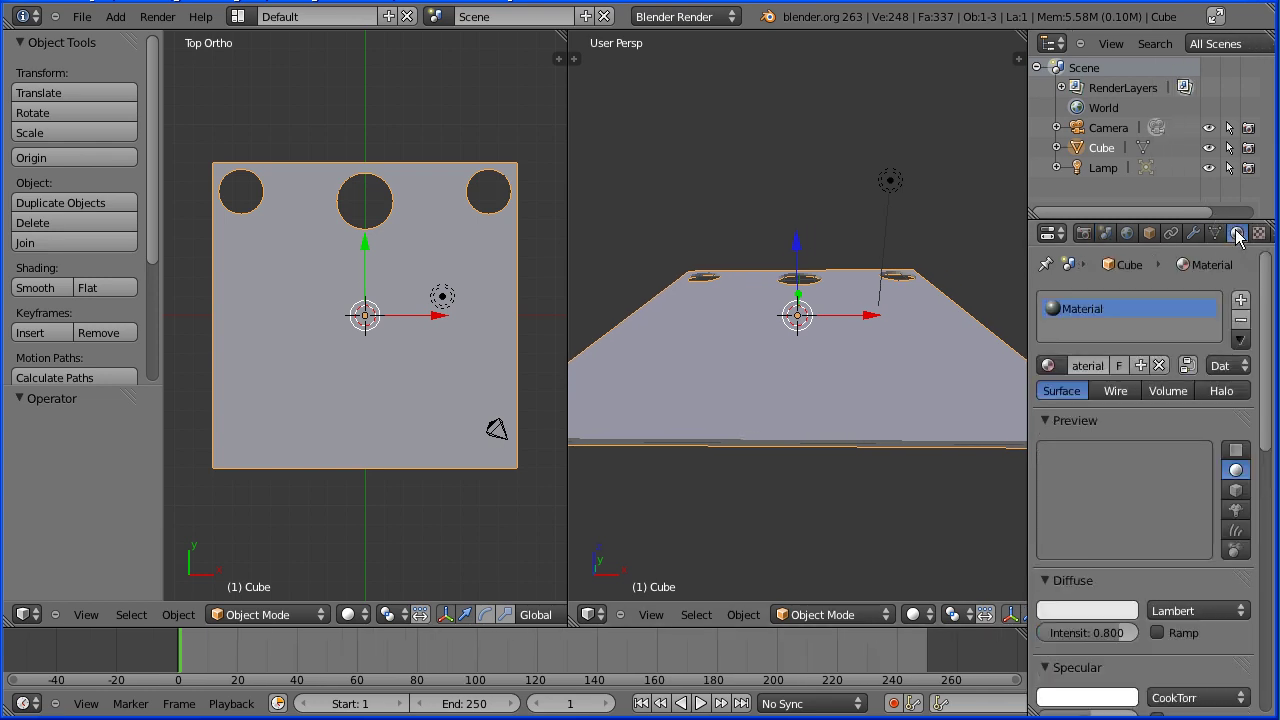
left_click(1082, 366)
type("Board")
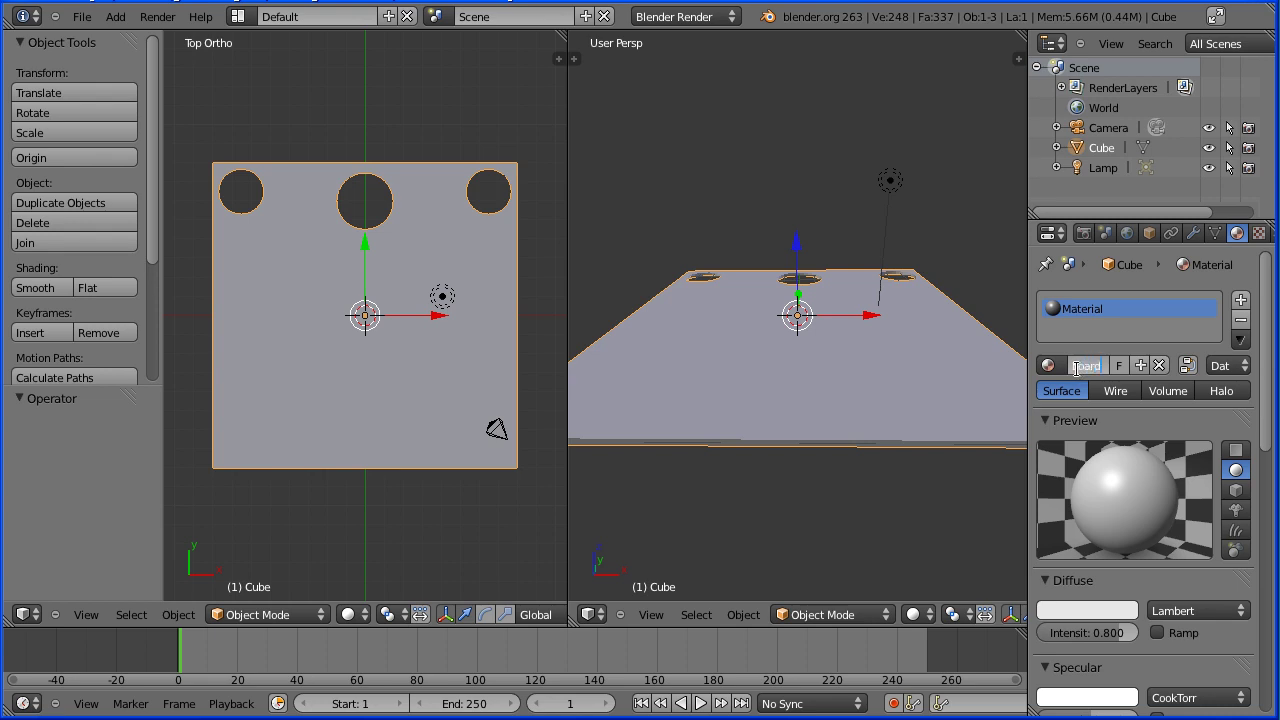
key("Return")
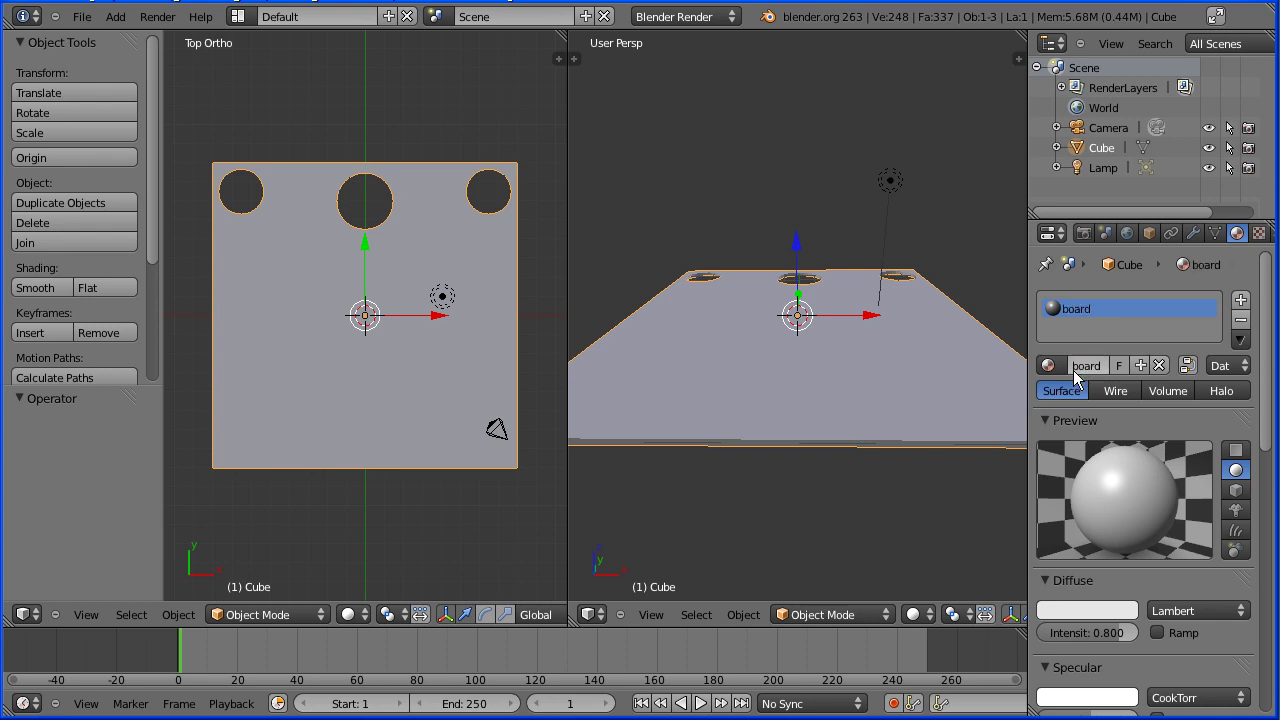
left_click(1084, 612)
left_click_drag(1085, 541, 946, 537)
left_click_drag(1070, 583, 966, 600)
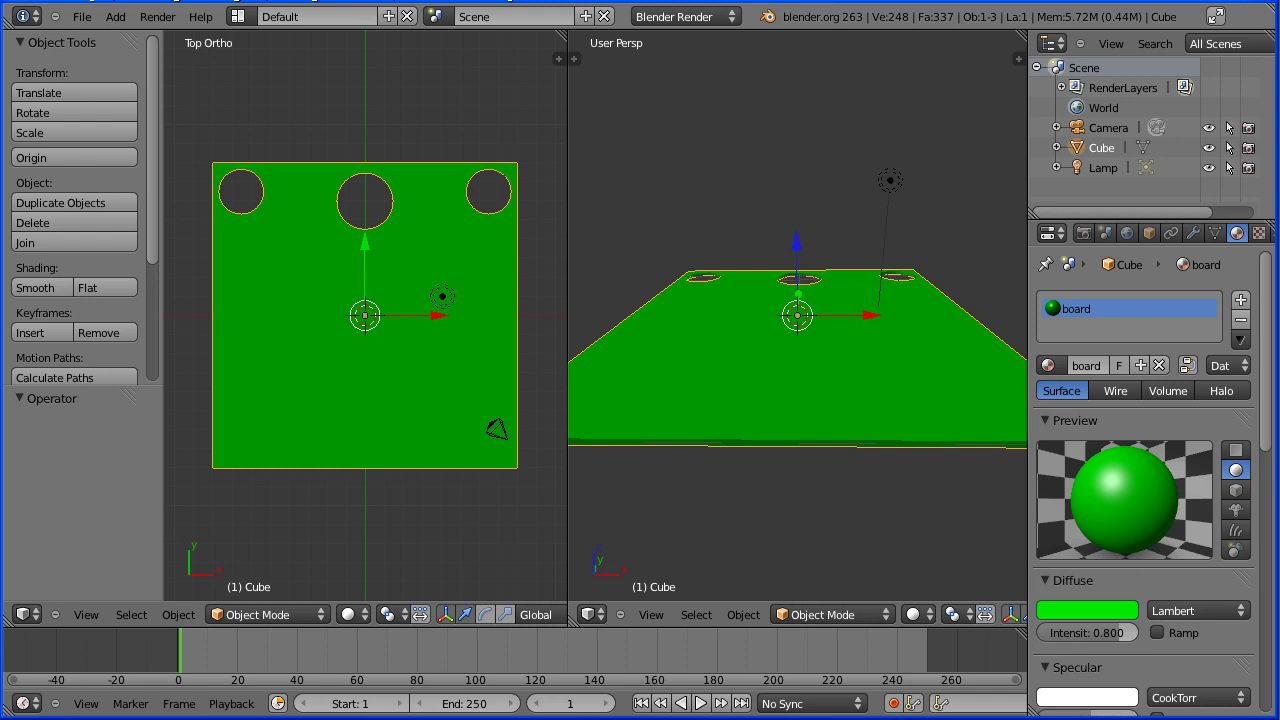
Step: Add a text object and lift it along Z above the board
left_click(115, 16)
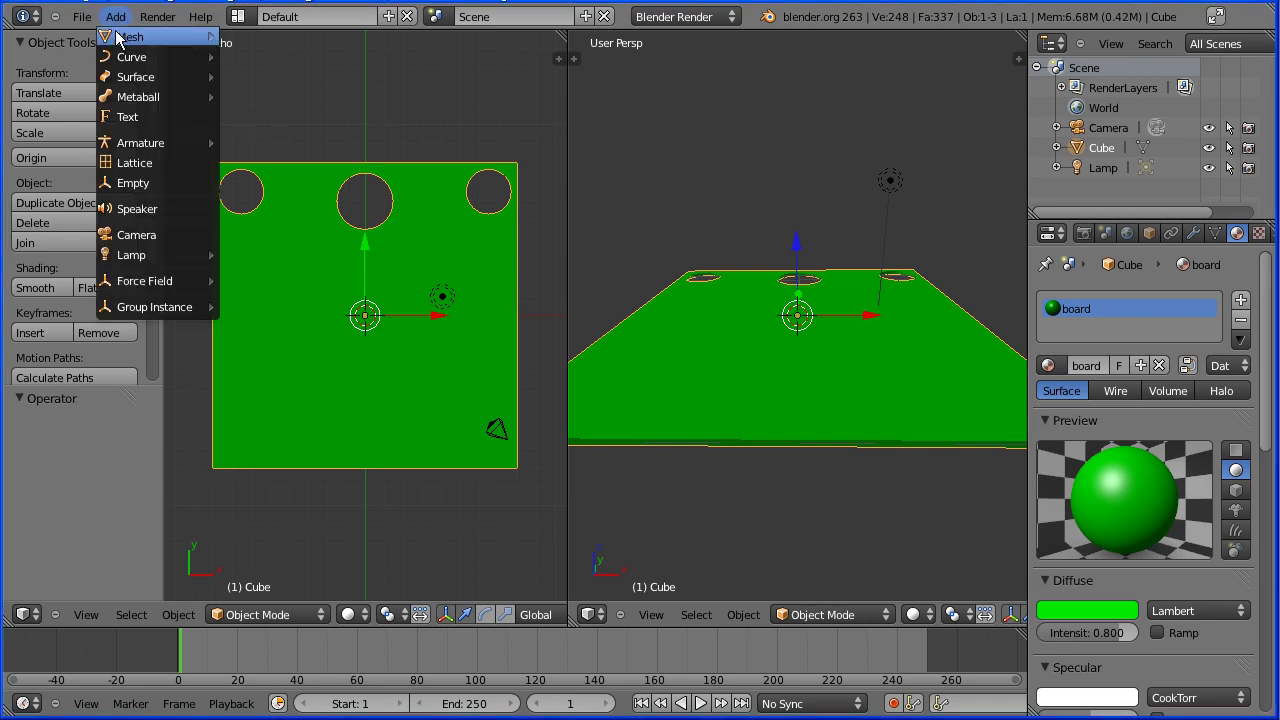
left_click(208, 118)
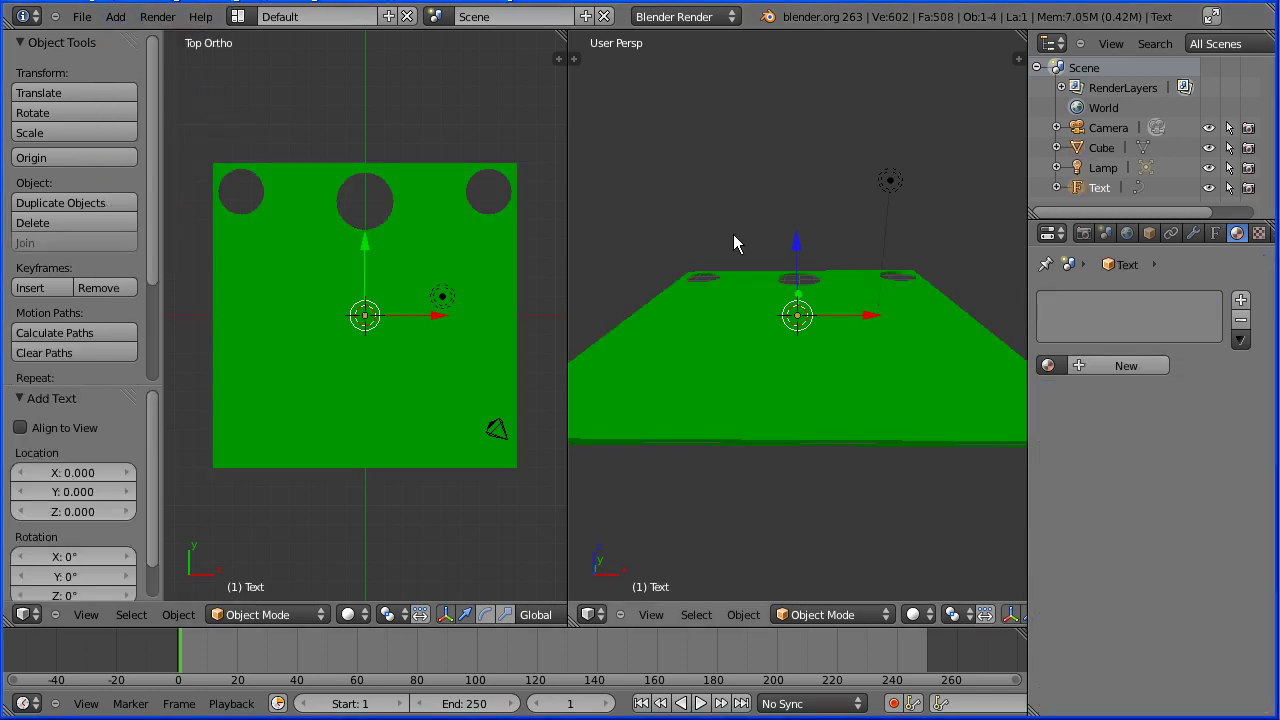
key("g")
key("z")
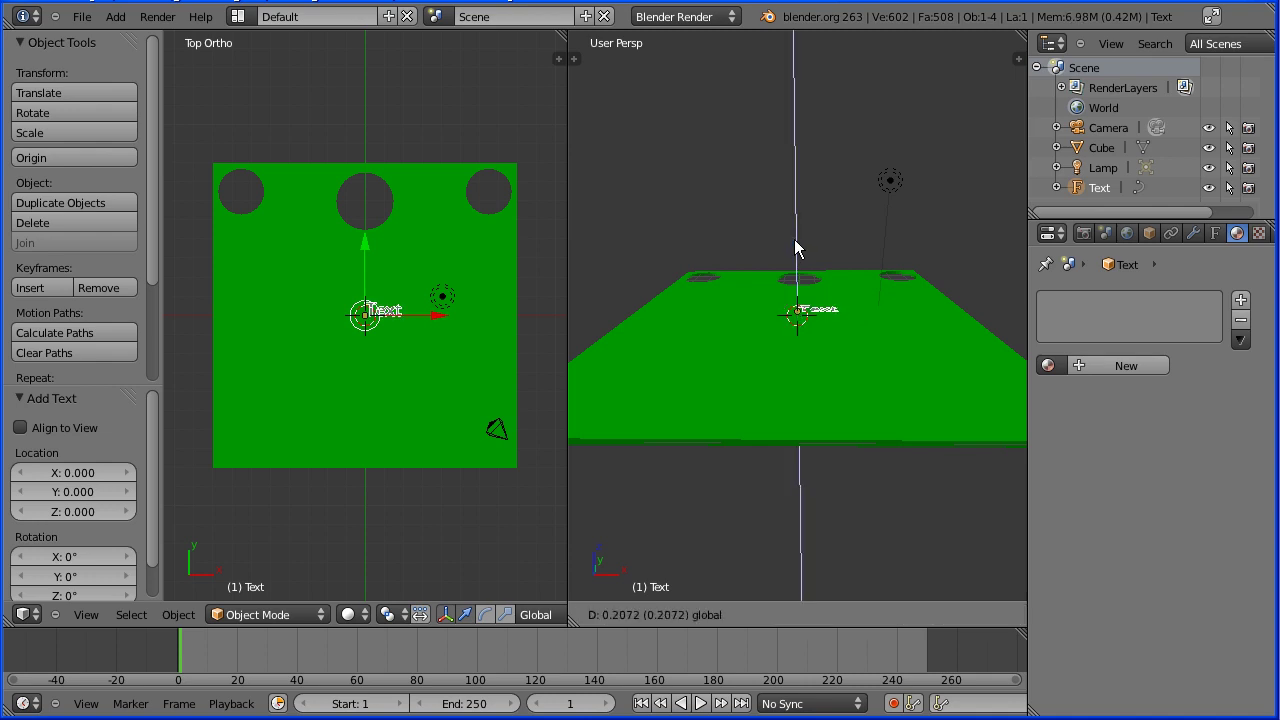
left_click(795, 241)
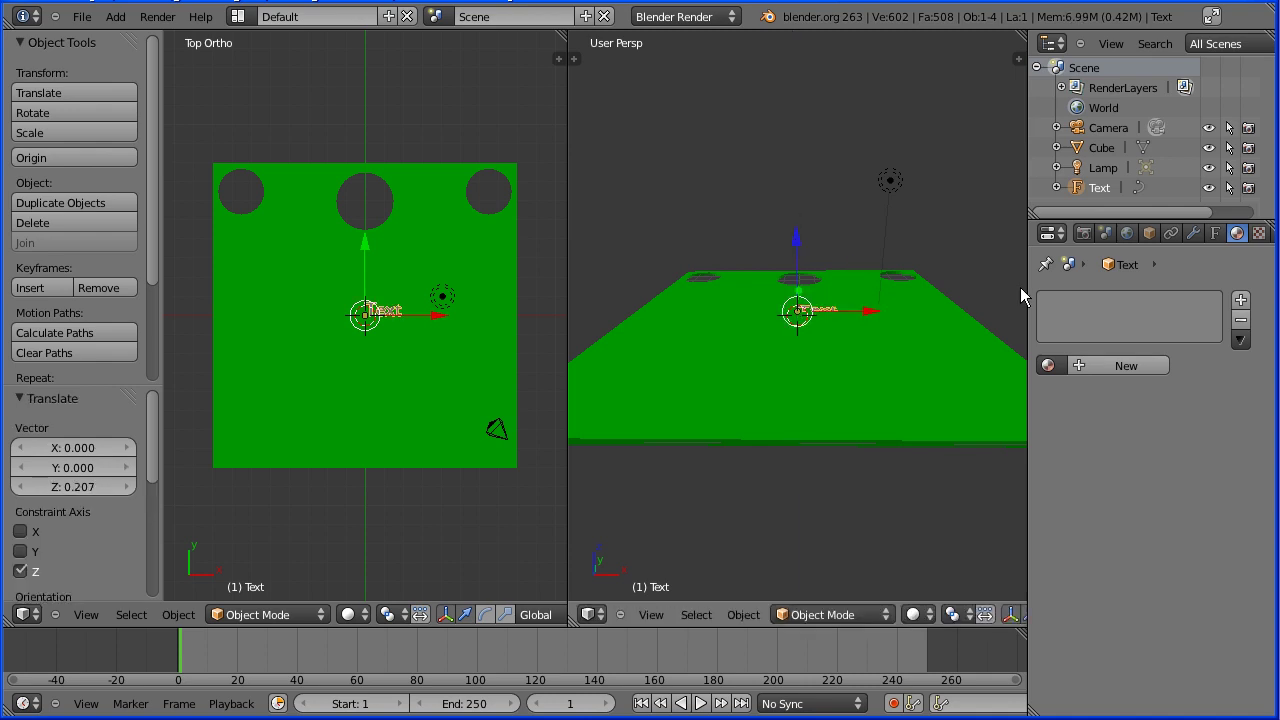
Step: Set the text's Z location to exactly 0.101, just above the board surface
left_click(1150, 234)
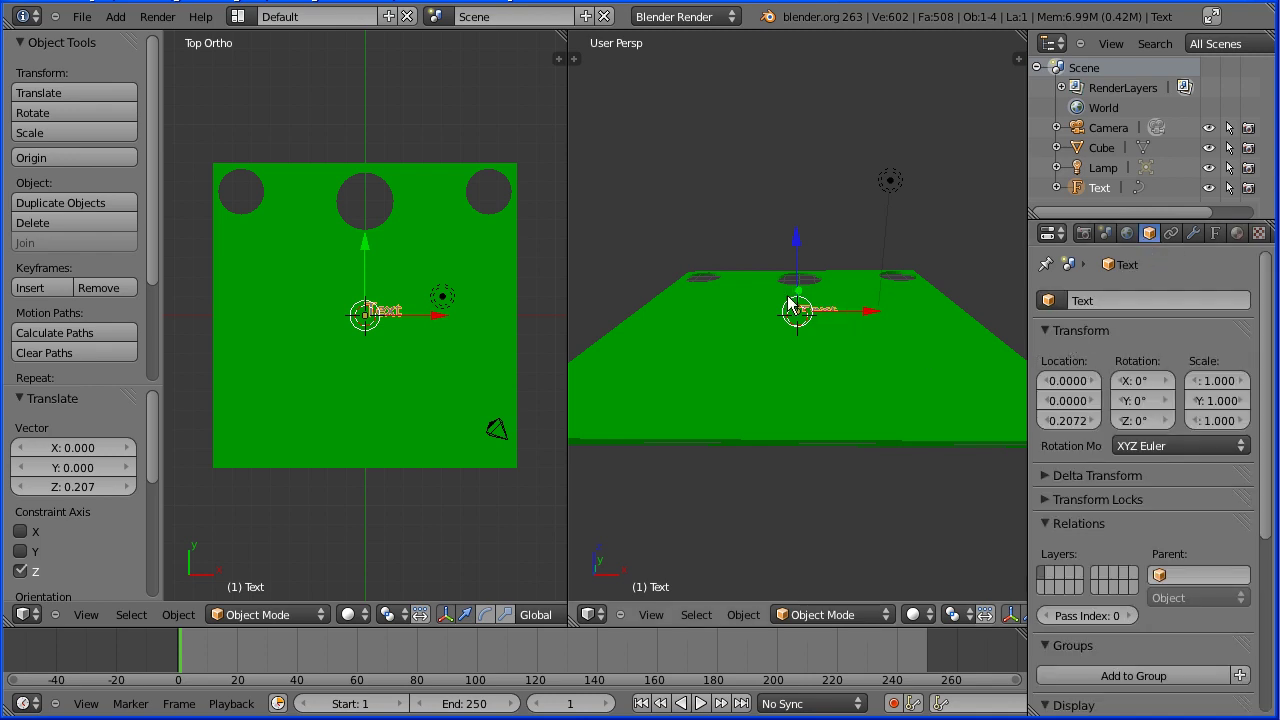
scroll(808, 360, "up", 5)
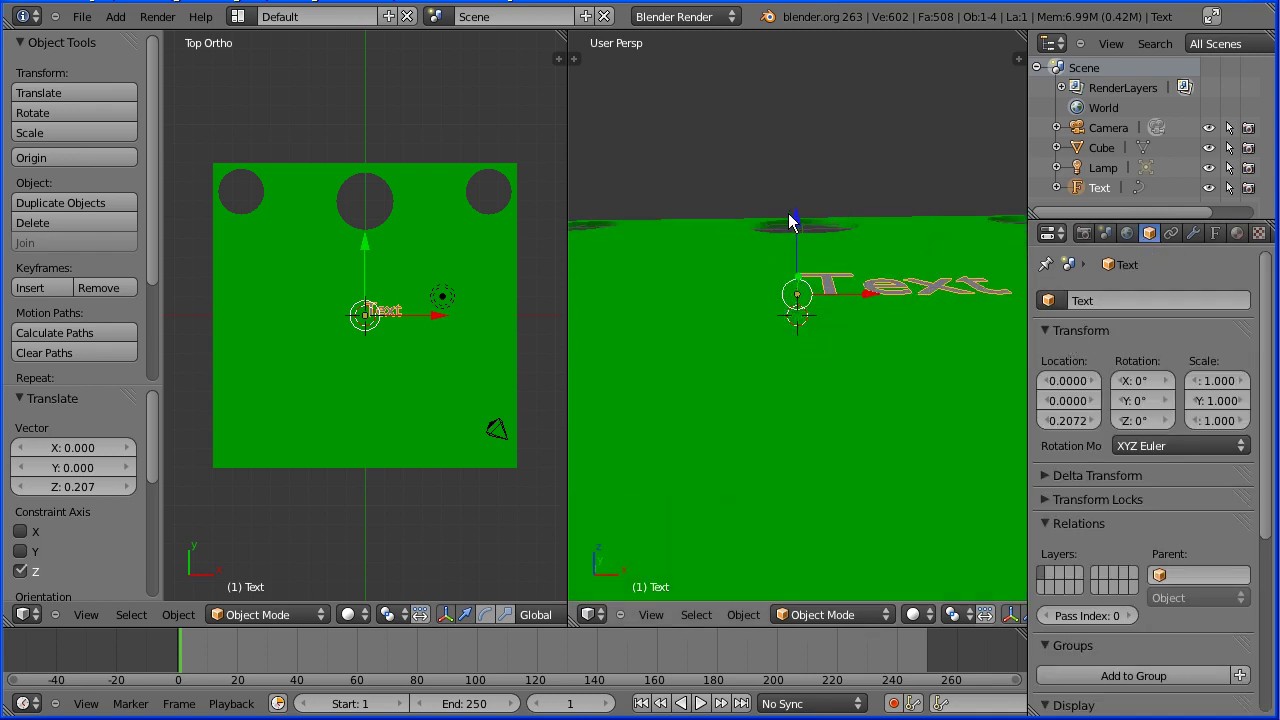
key("g")
key("z")
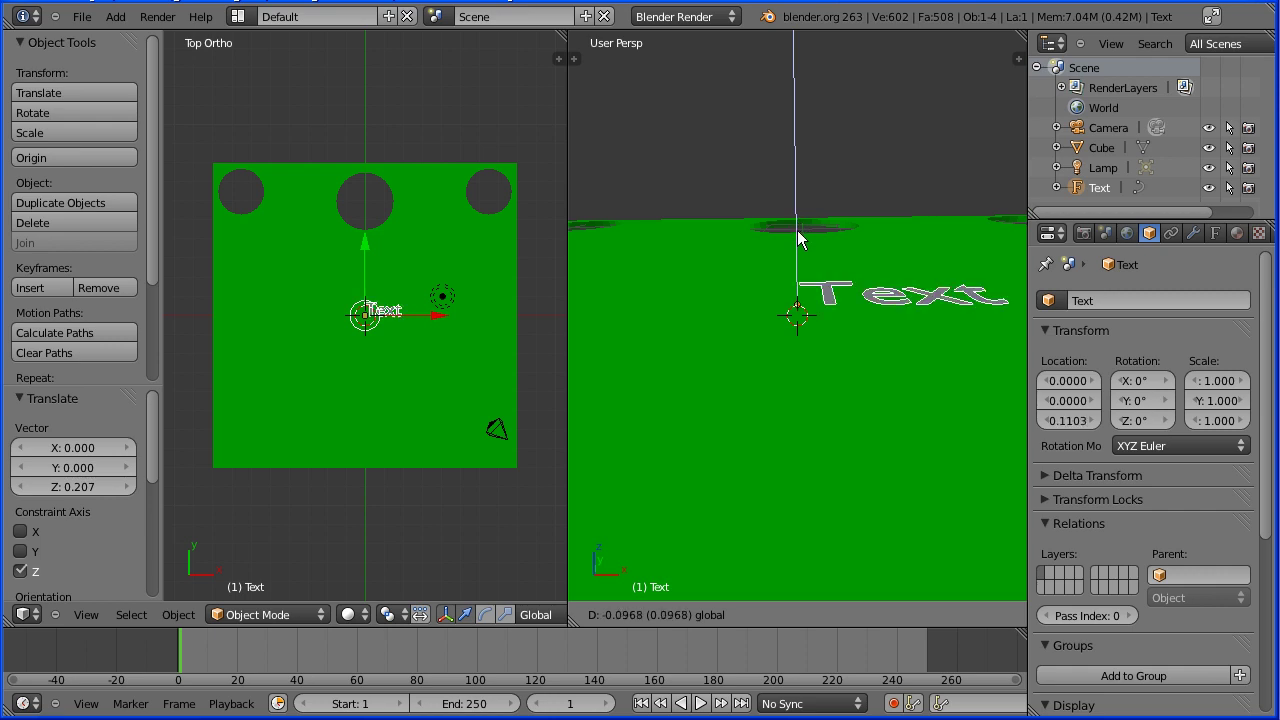
left_click(798, 240)
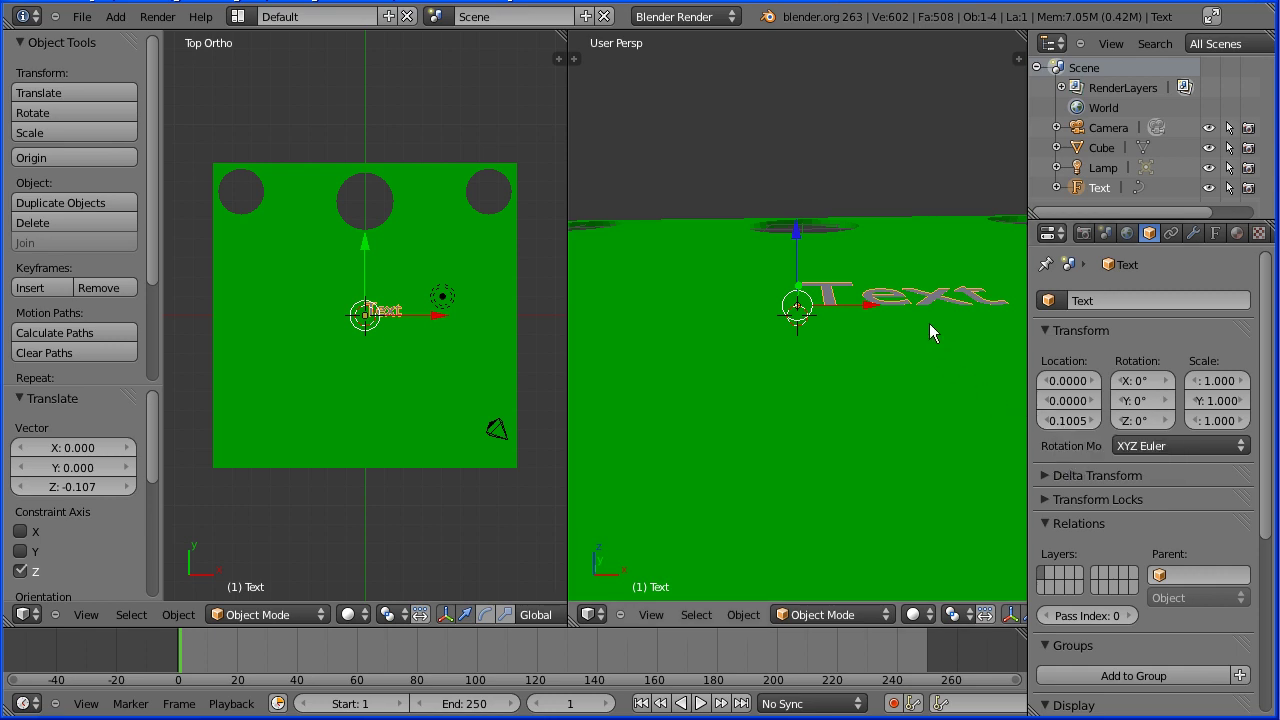
left_click(1063, 426)
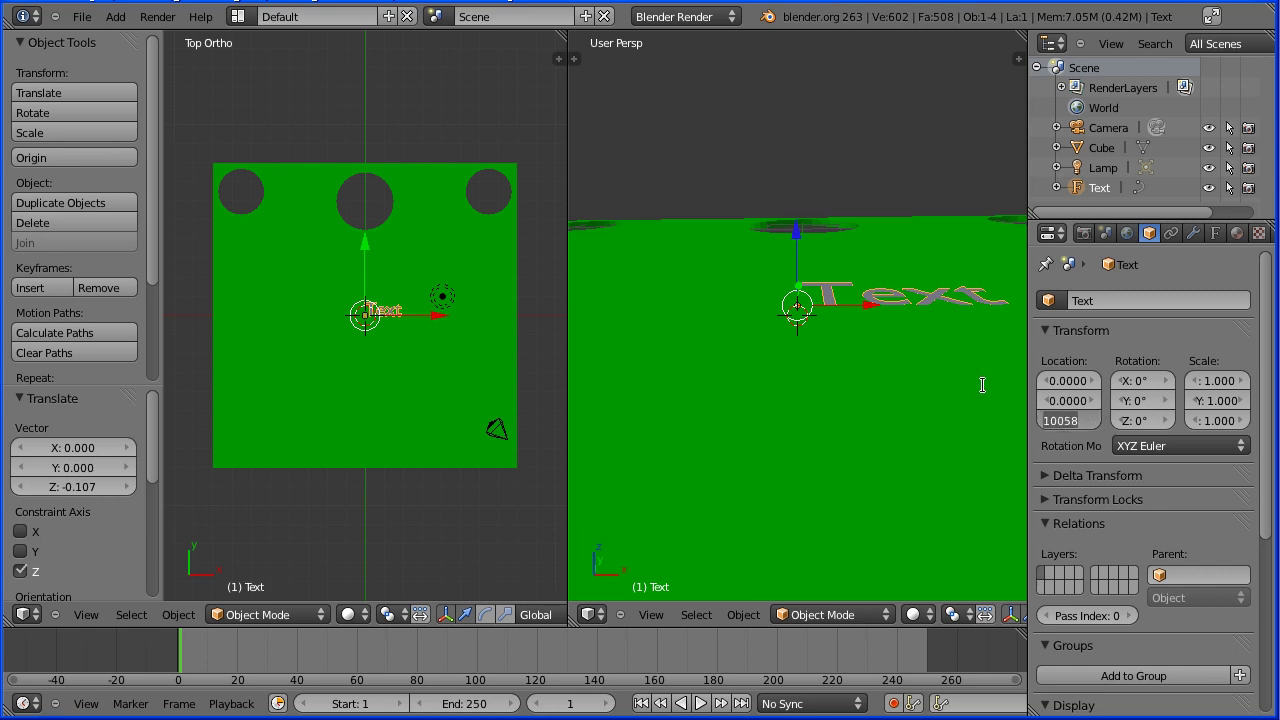
key("BackSpace")
type("0.101")
key("Return")
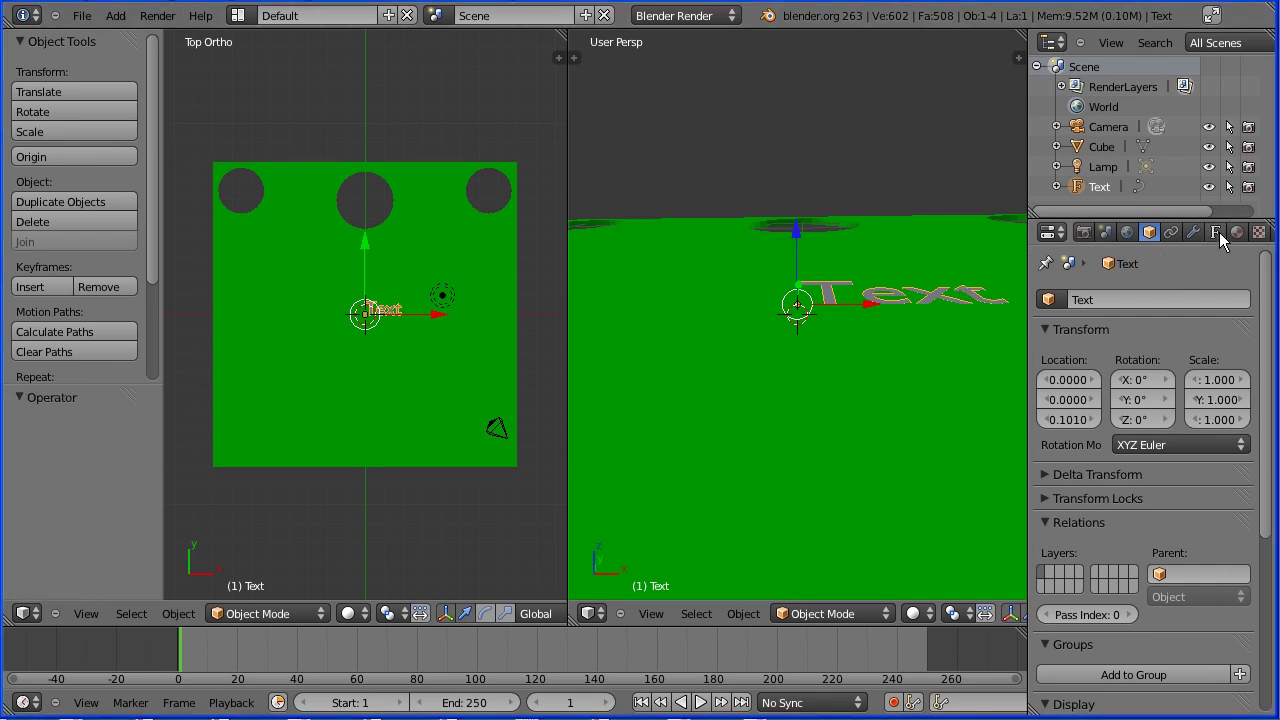
Step: Set the text's font size to 3 and align it to the centre
left_click(1219, 238)
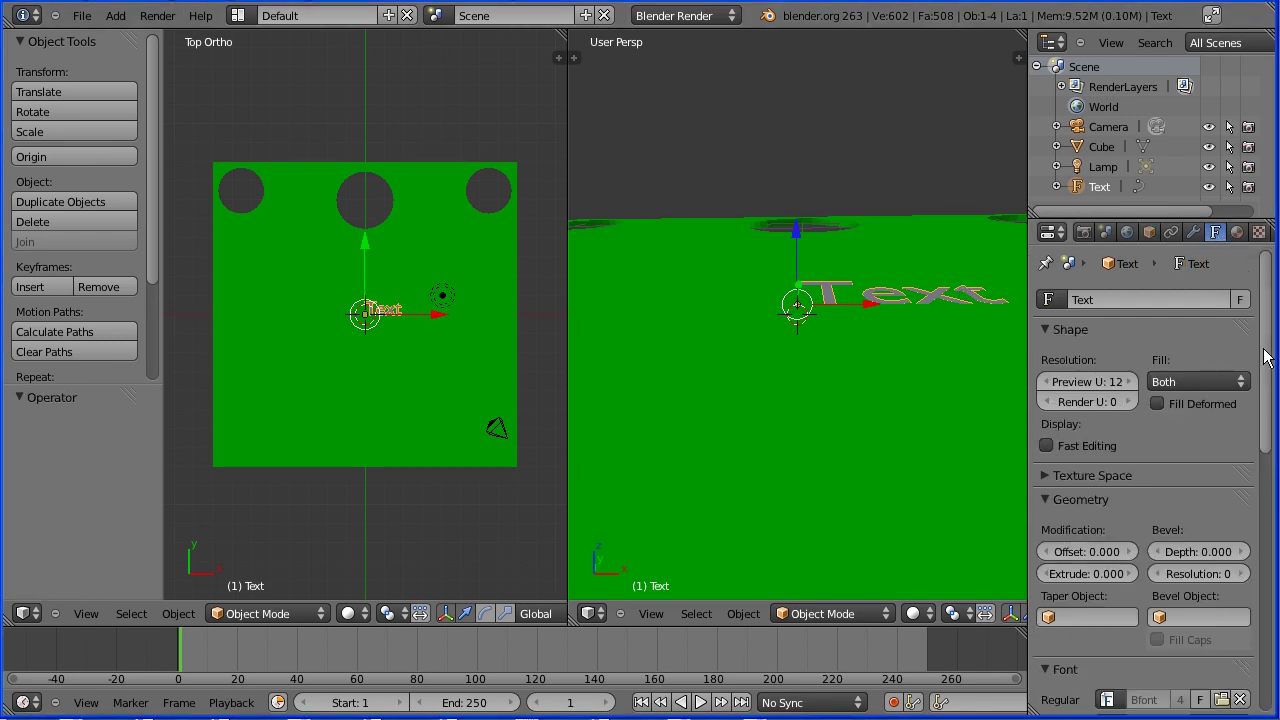
left_click_drag(1270, 357, 1274, 517)
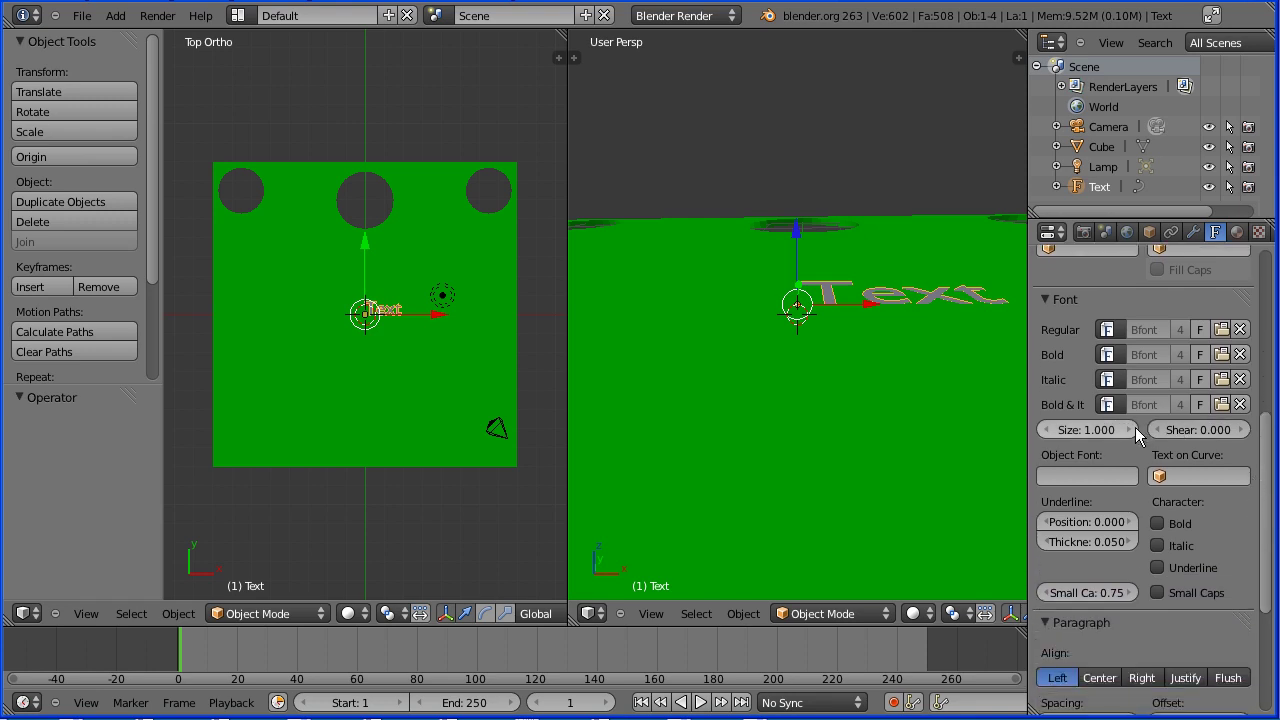
left_click(1103, 426)
type("3")
key("Return")
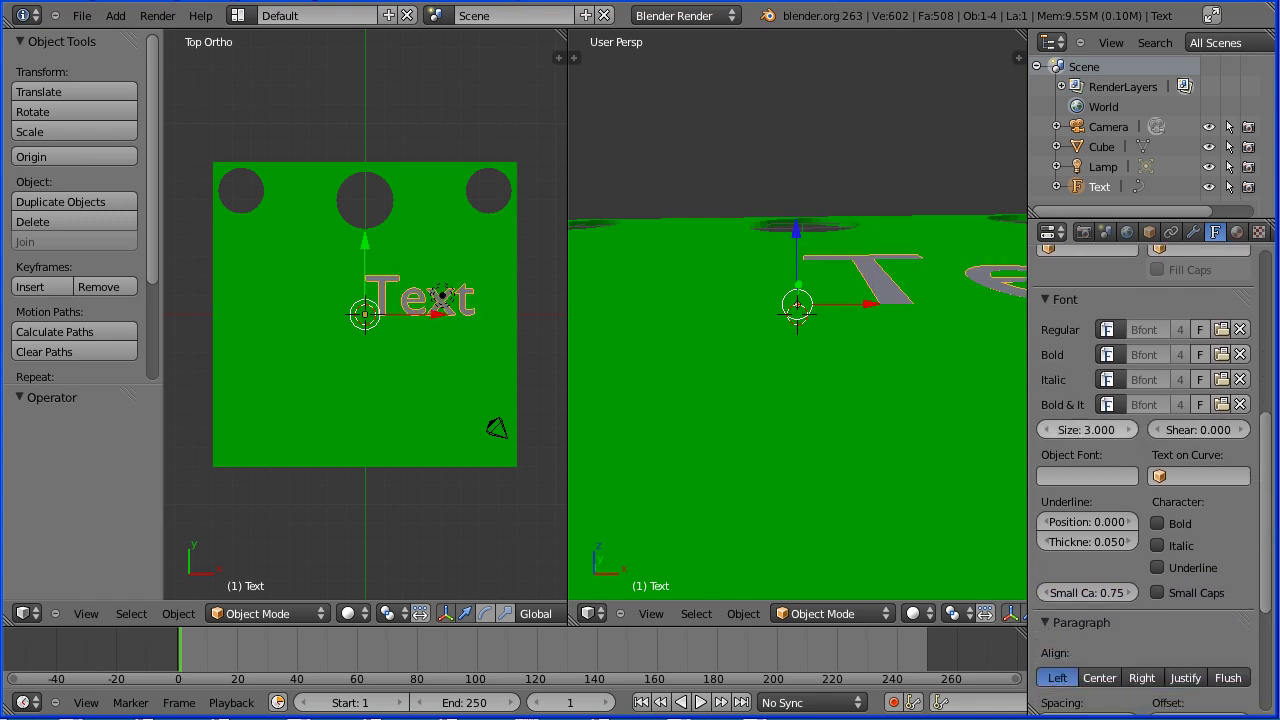
left_click(1100, 678)
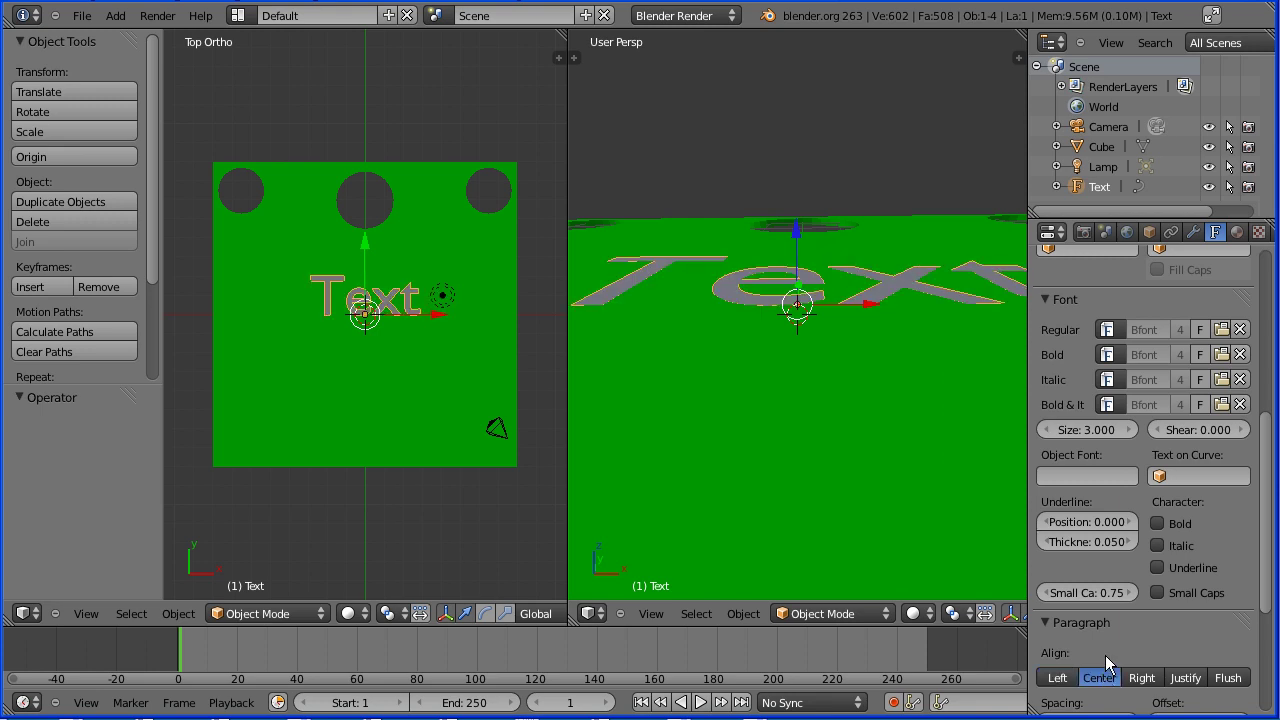
left_click(1222, 330)
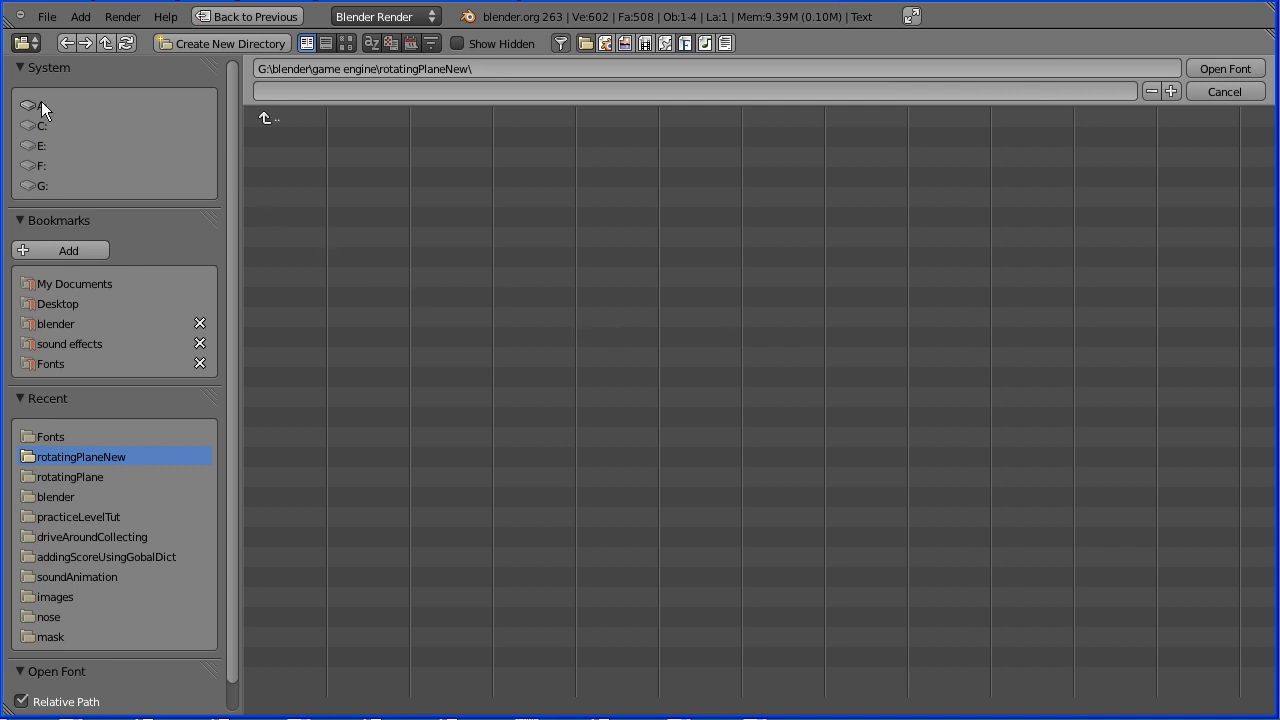
Step: Load timesbd.ttf from C:\WINDOWS\Fonts as the text's regular font
left_click(38, 126)
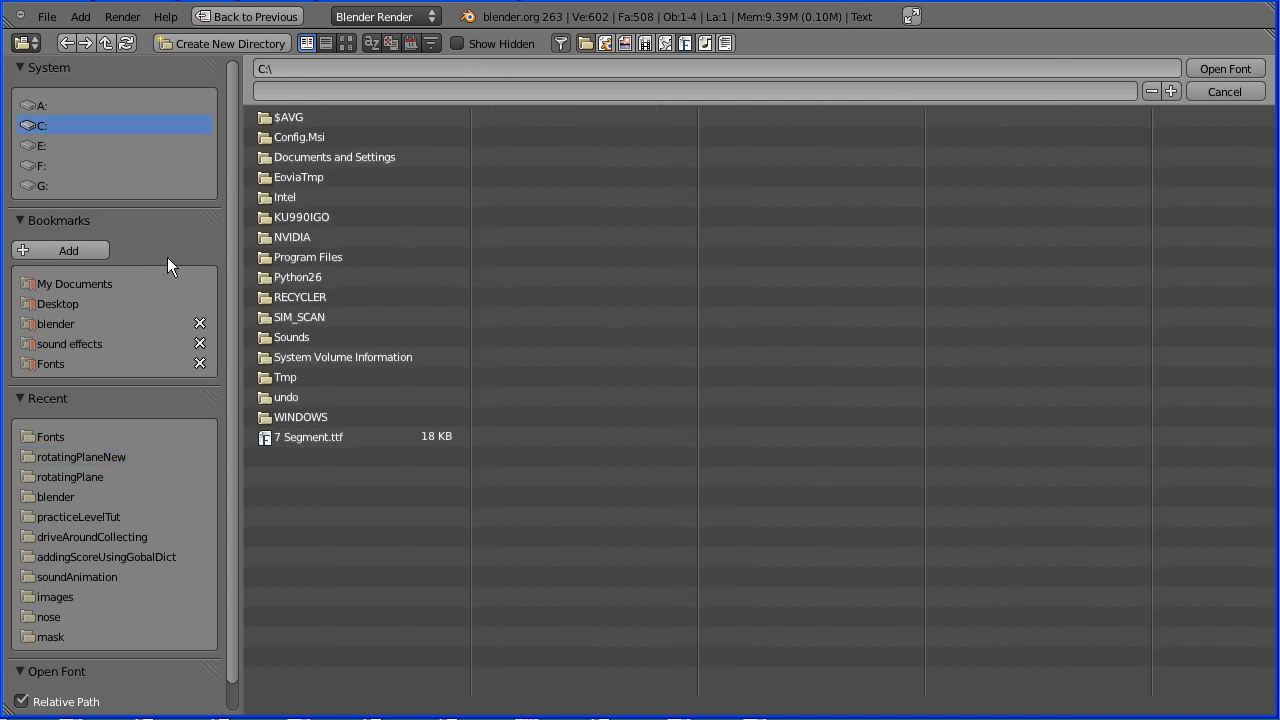
left_click(289, 417)
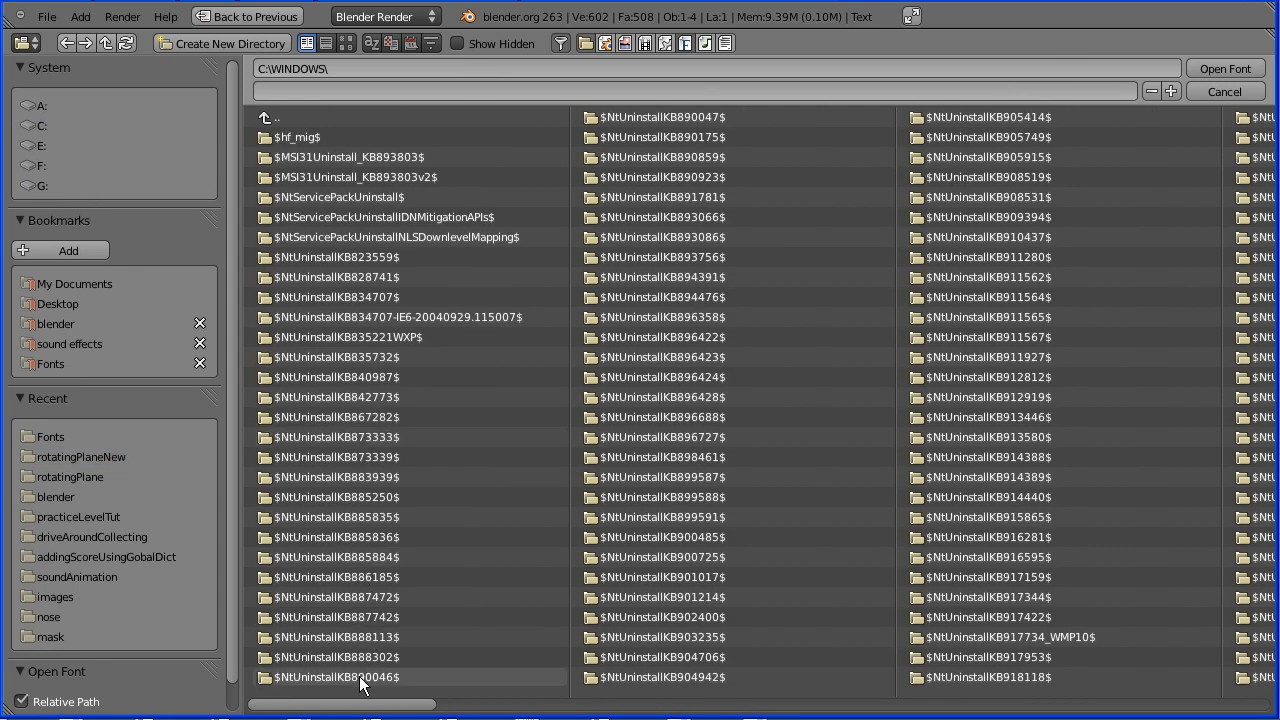
left_click_drag(352, 704, 600, 704)
scroll(437, 420, "down", 10)
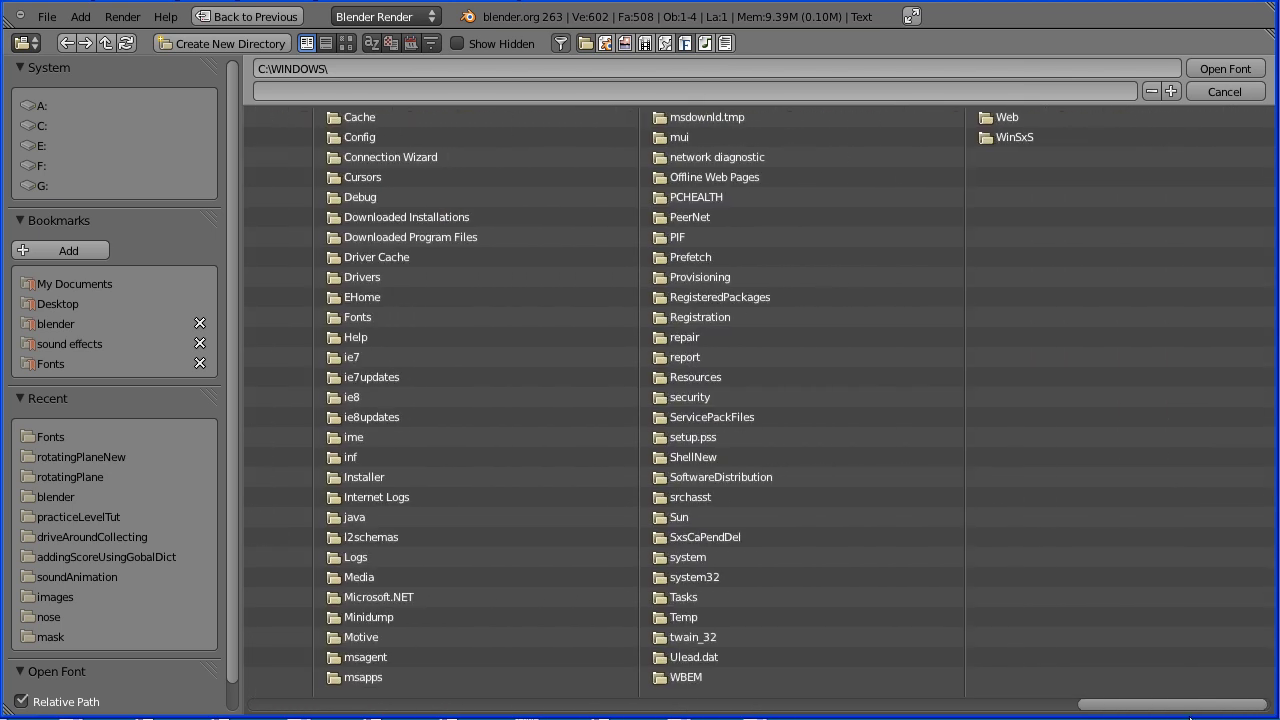
left_click(340, 317)
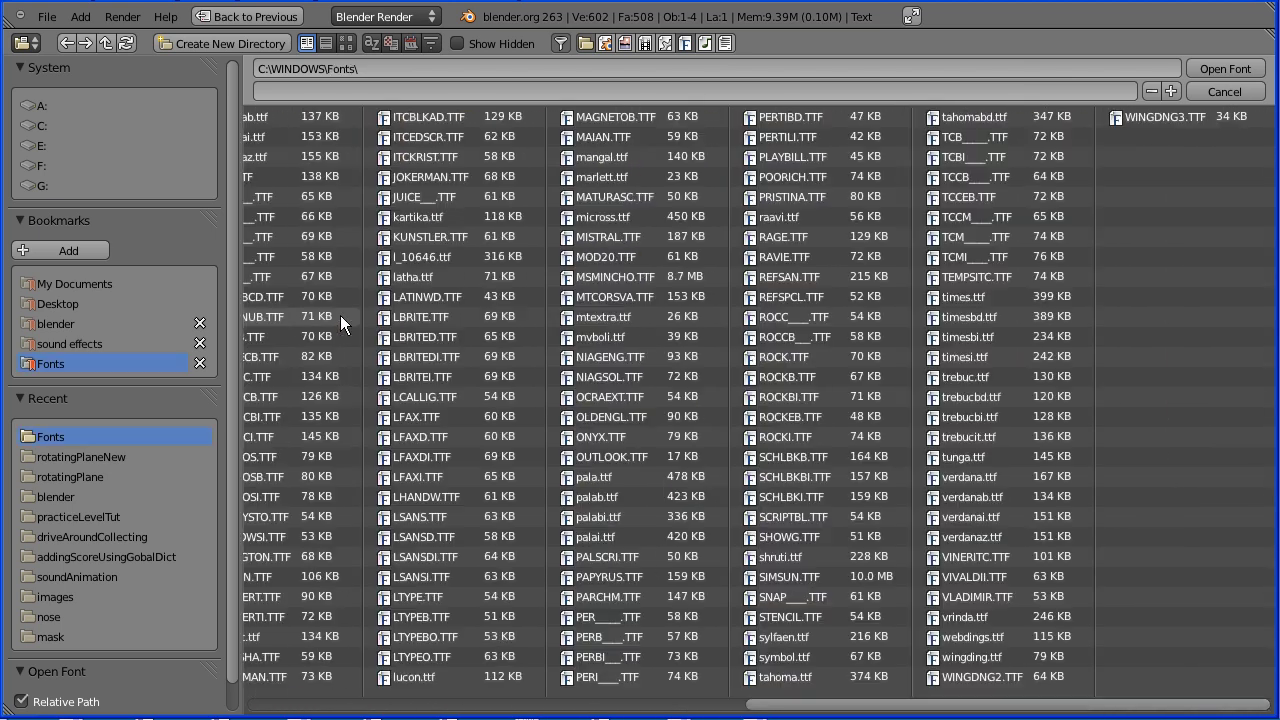
left_click(968, 315)
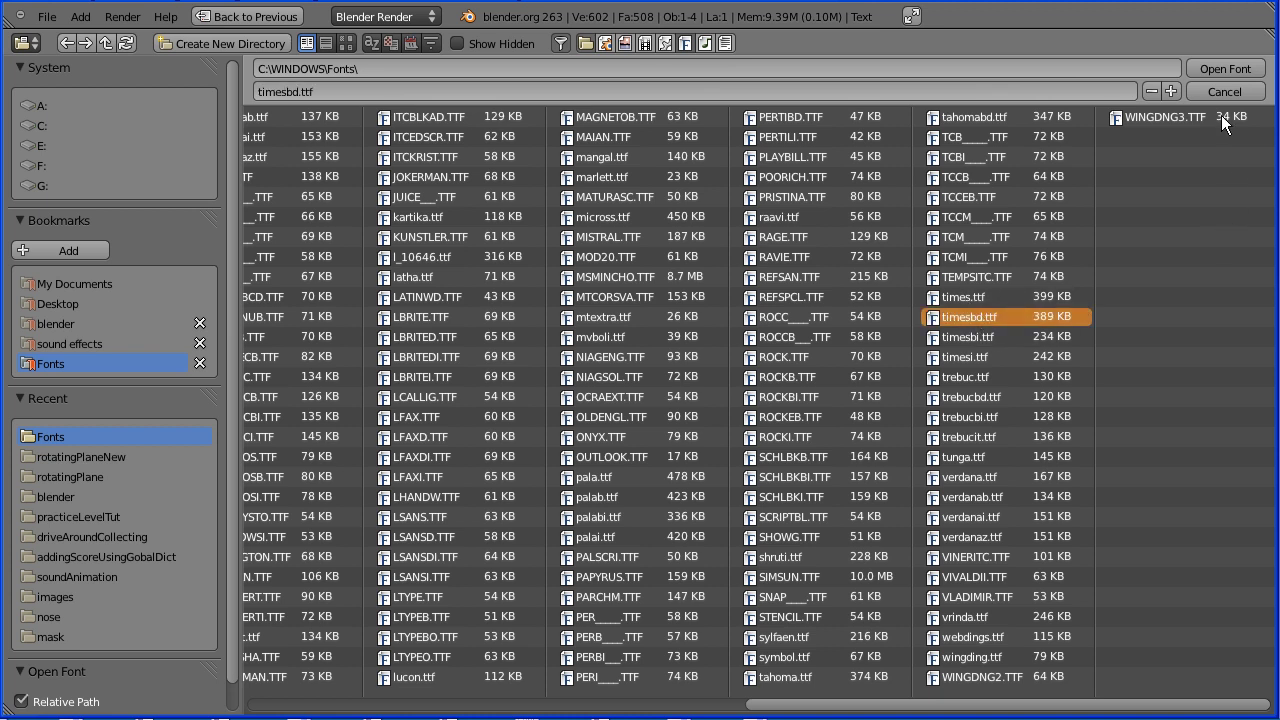
left_click(1211, 66)
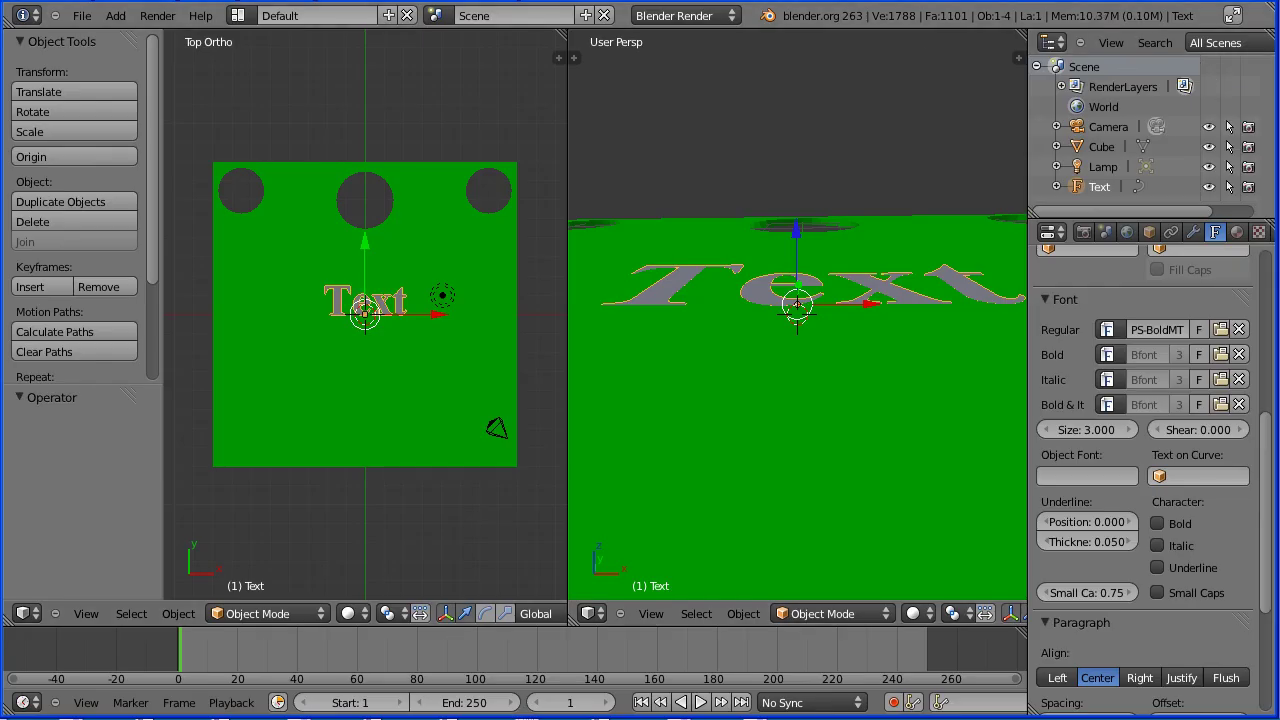
Step: Create a new material on the text and name it 'text'
left_click(1237, 231)
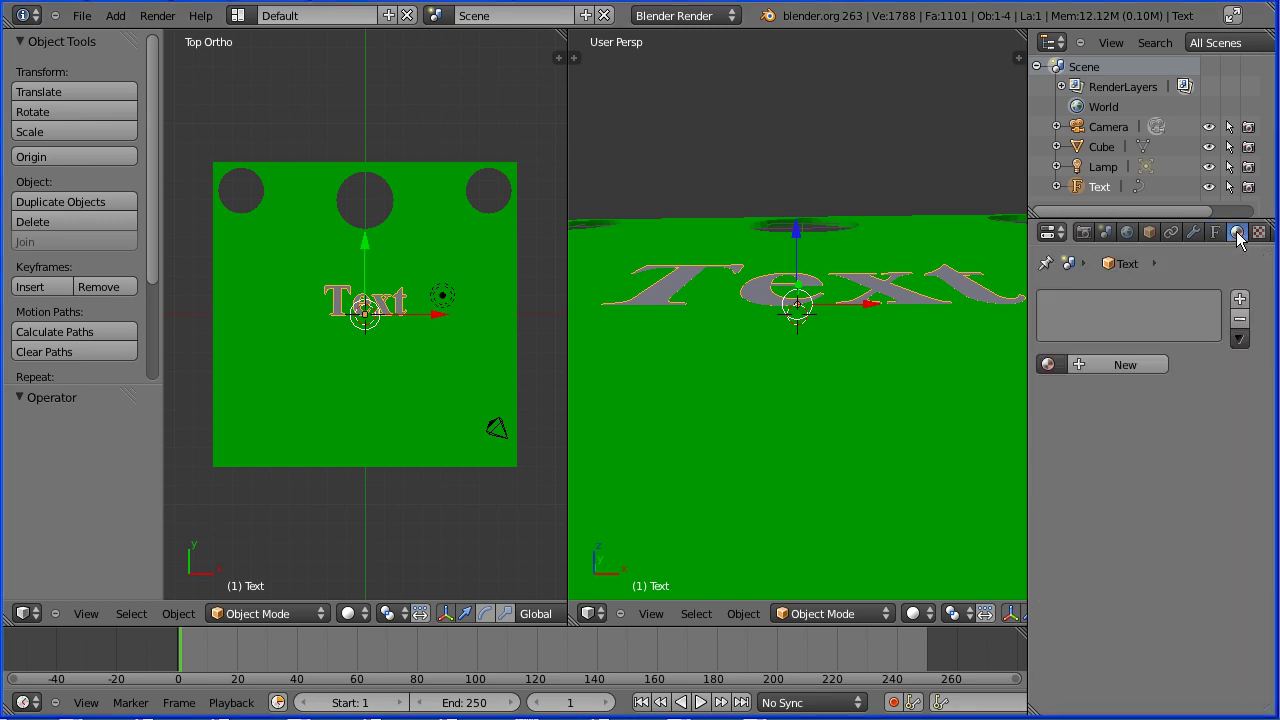
left_click(1084, 362)
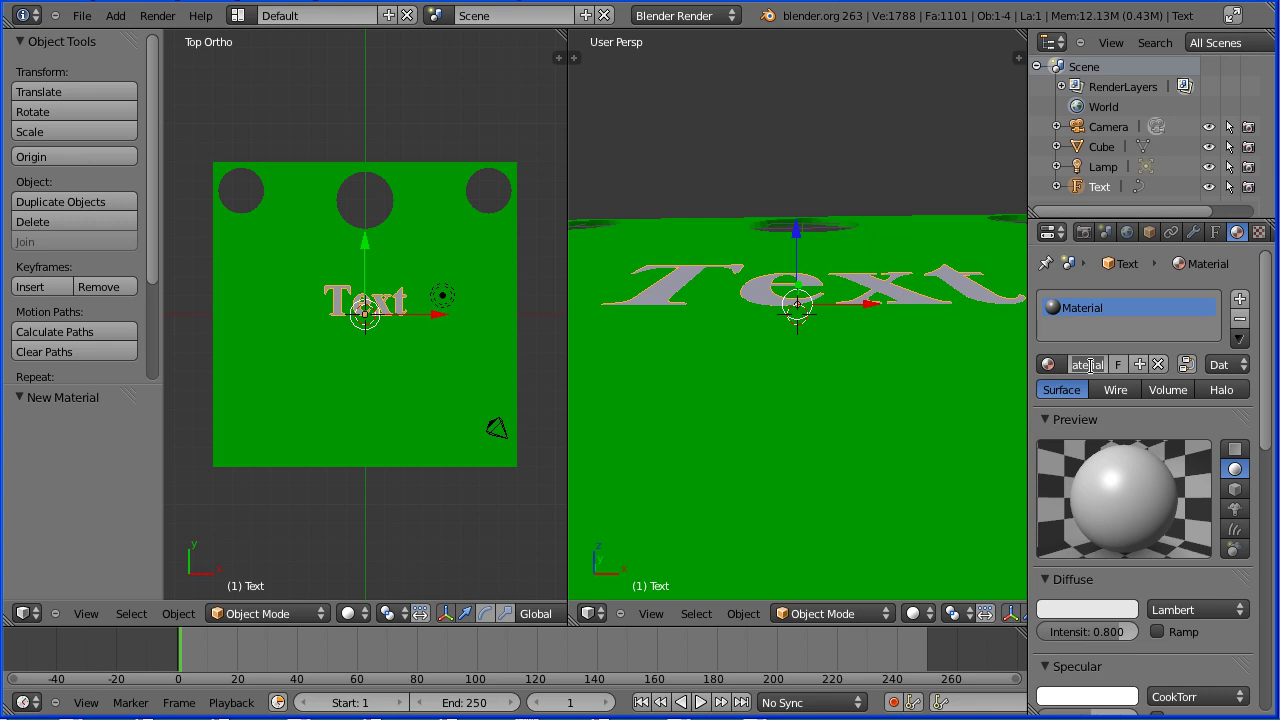
left_click(1090, 365)
type("text")
key("Return")
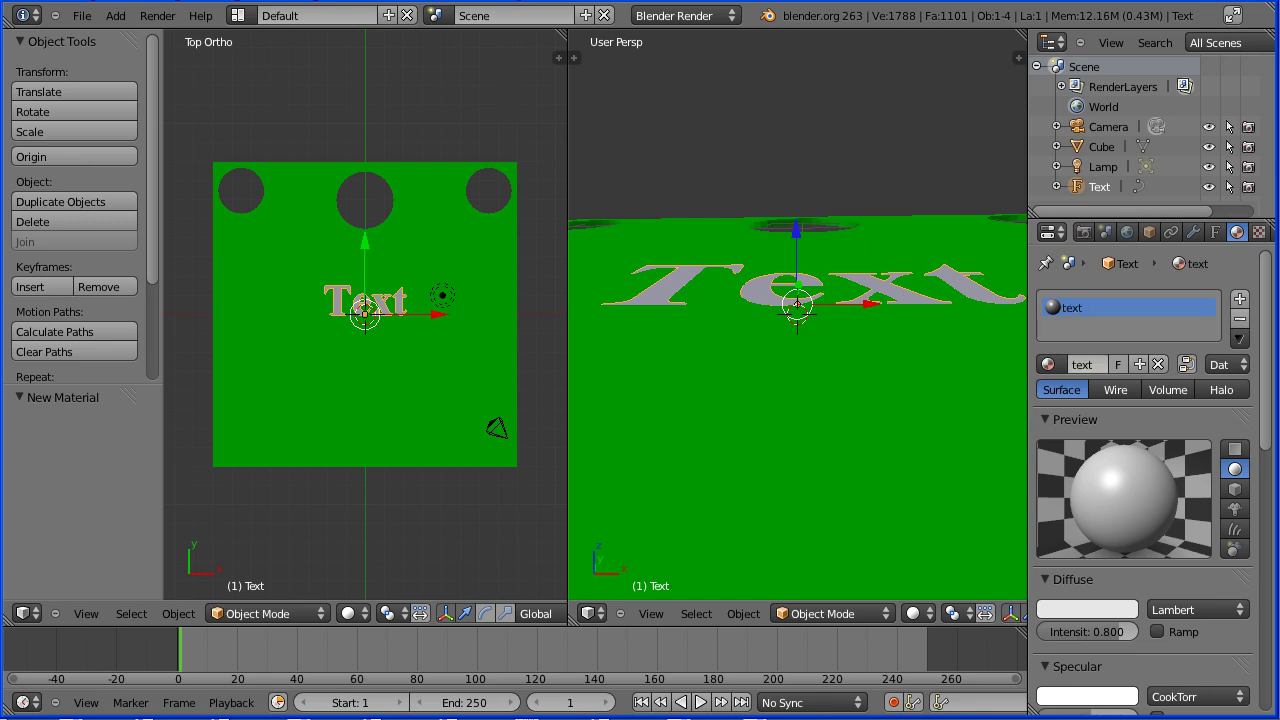
Step: Make the material's diffuse colour red by setting G and B to 0
left_click(1105, 610)
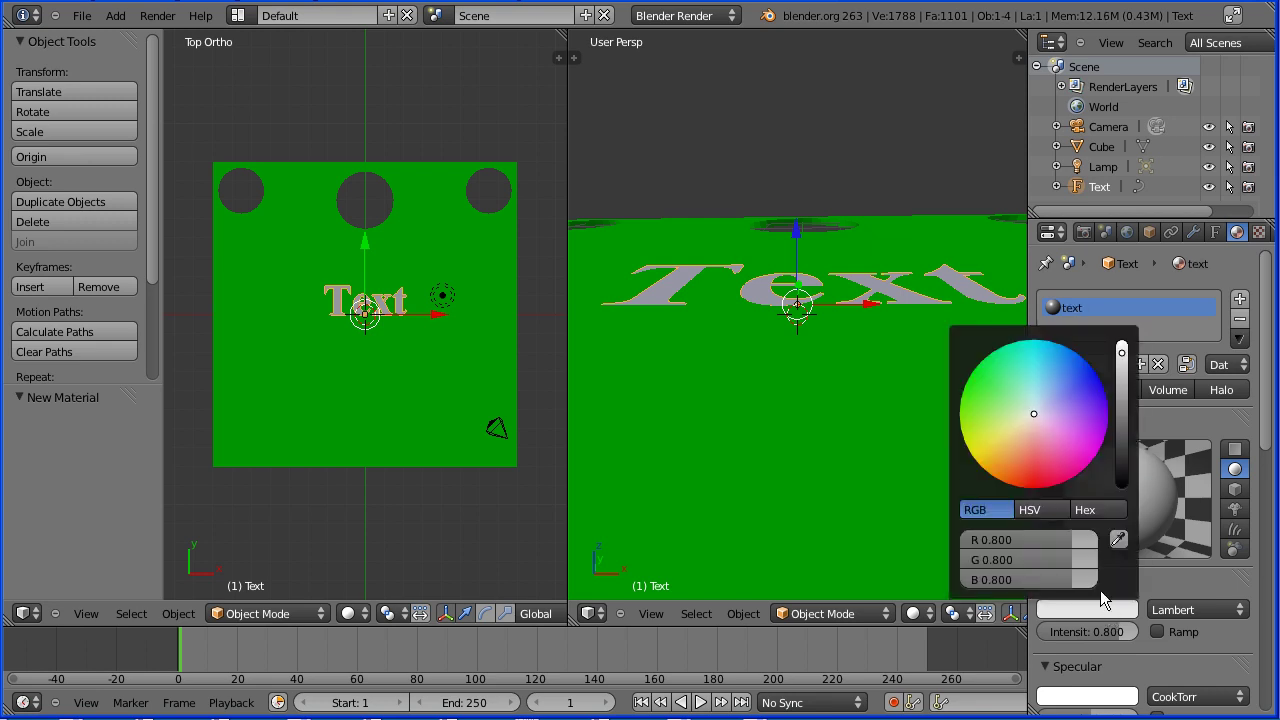
left_click_drag(1075, 568, 990, 564)
left_click_drag(1074, 584, 985, 586)
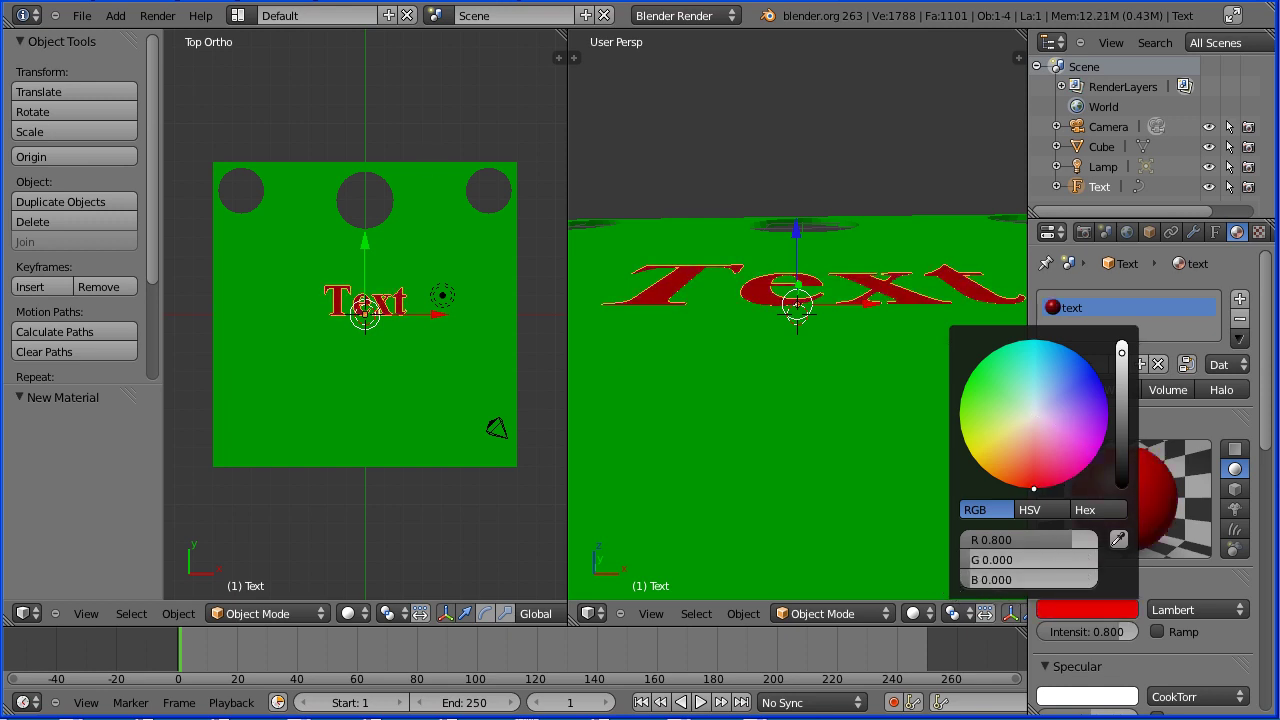
Step: Replace the word 'Text' with '10' in Edit Mode, then return to Object Mode
left_click(285, 616)
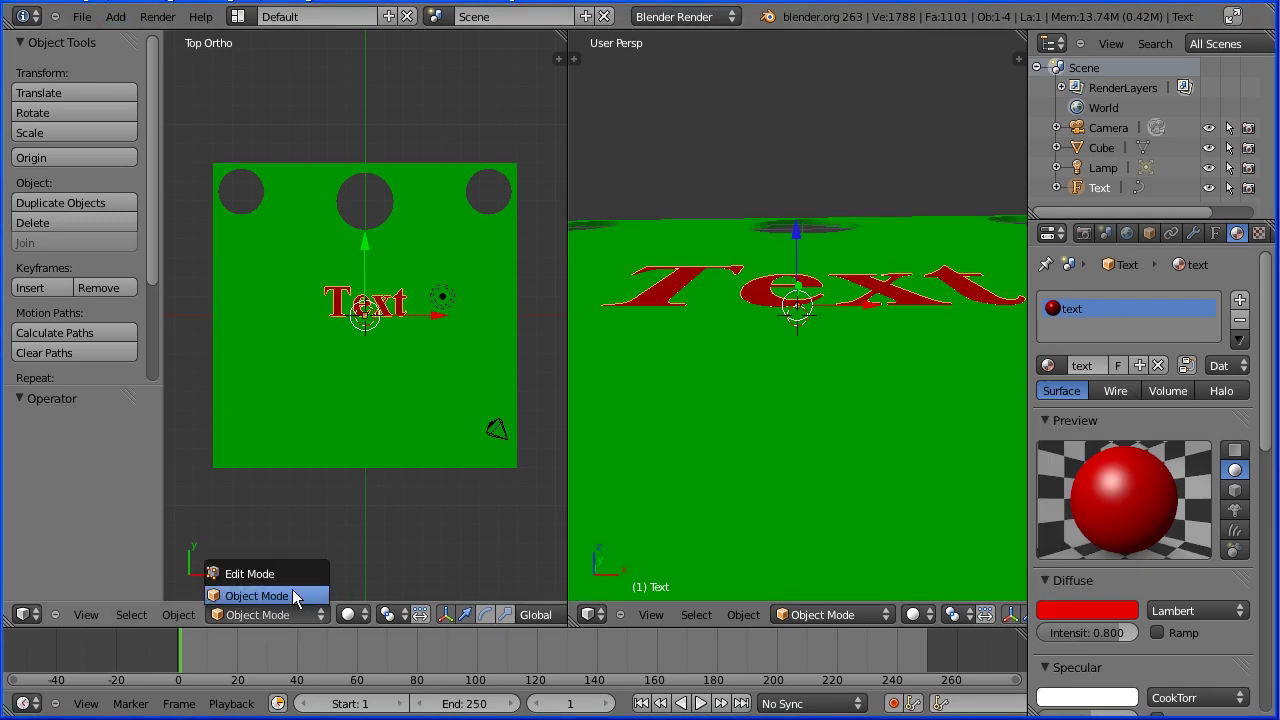
left_click(297, 575)
key("BackSpace")
key("BackSpace")
key("BackSpace")
key("BackSpace")
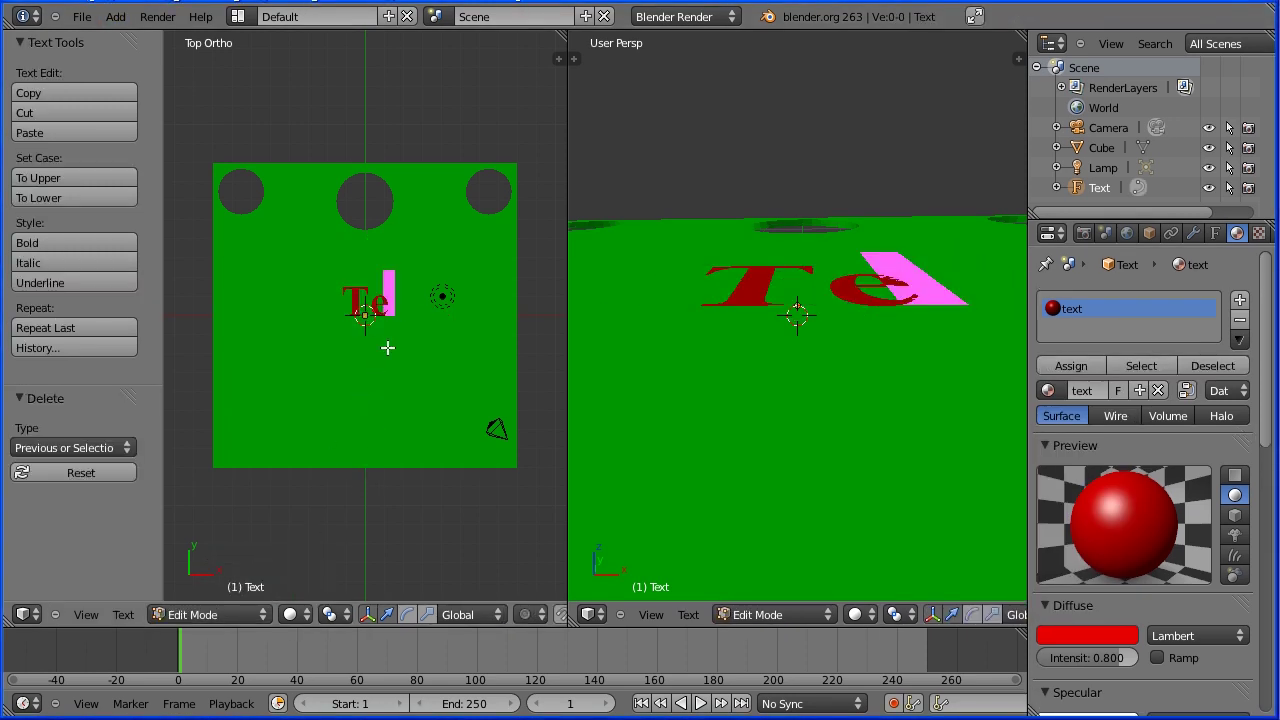
type("10")
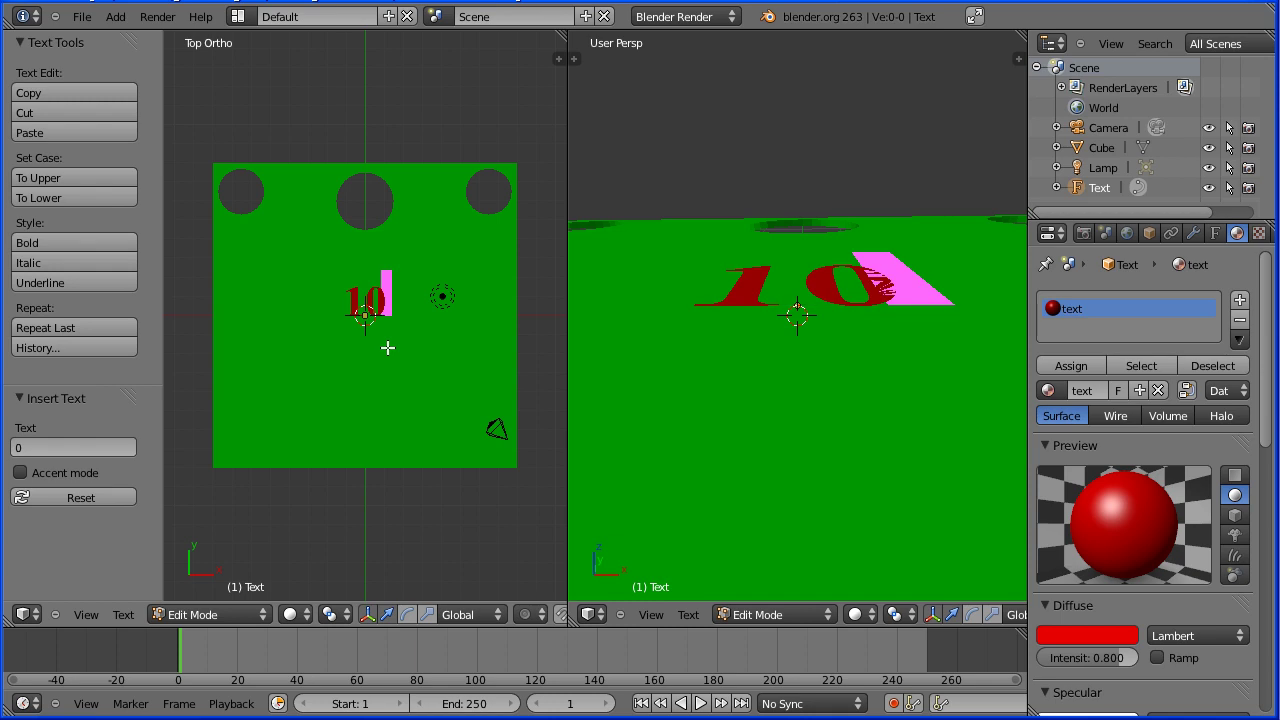
left_click(207, 613)
left_click(211, 600)
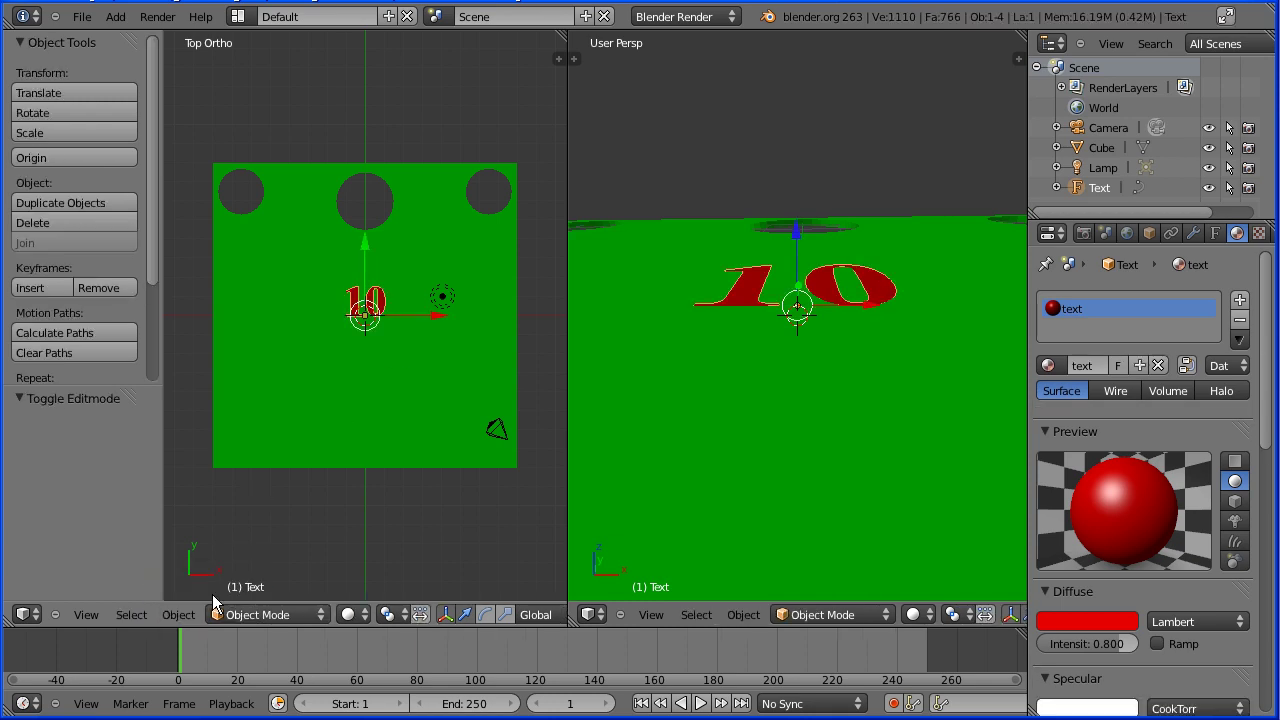
Step: Place the label at X 6.5, Y 3.5 and drop a duplicate under the left hole
left_click(1149, 231)
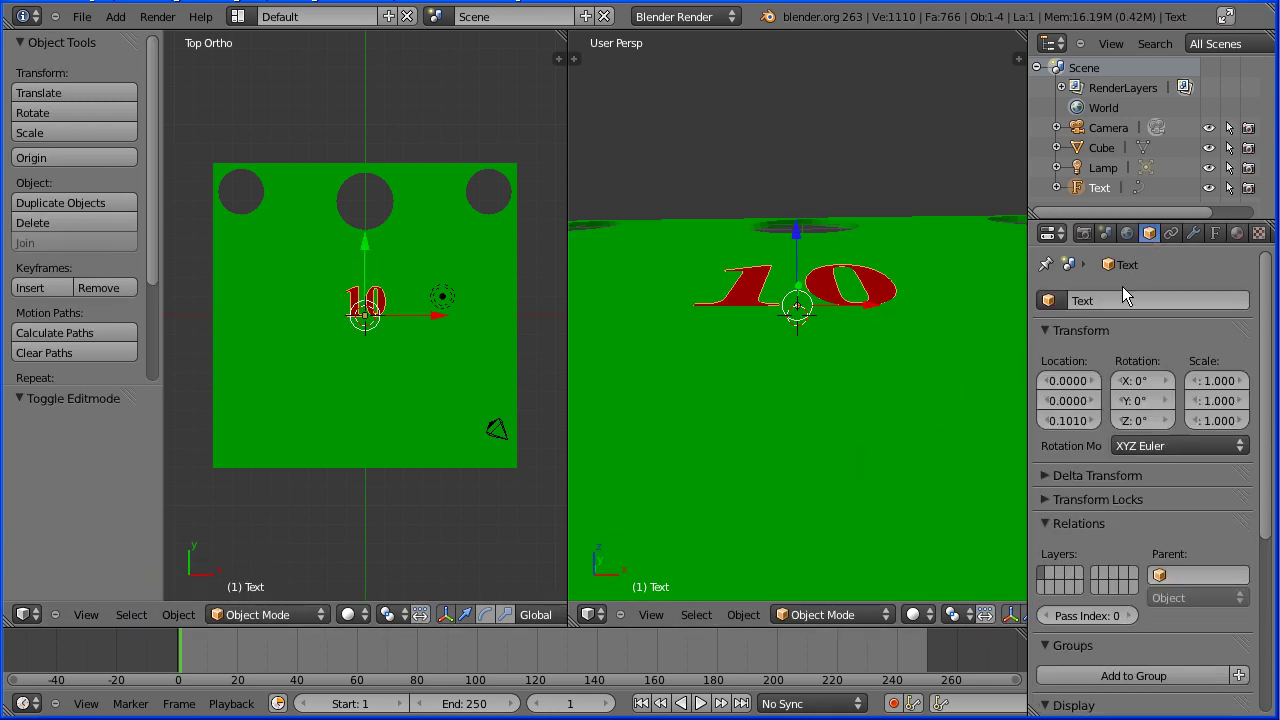
left_click(1063, 380)
type("6.5")
key("Return")
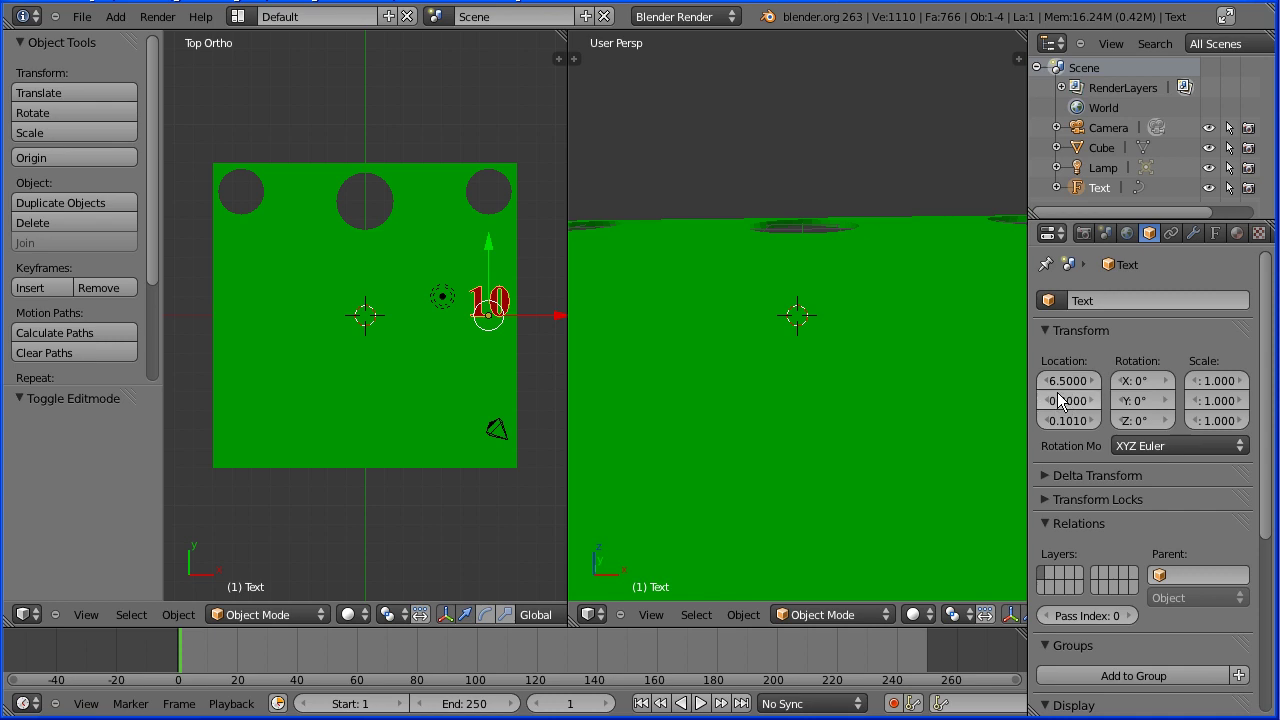
left_click(1066, 401)
type("3.5")
key("Return")
key("shift+d")
left_click(615, 42)
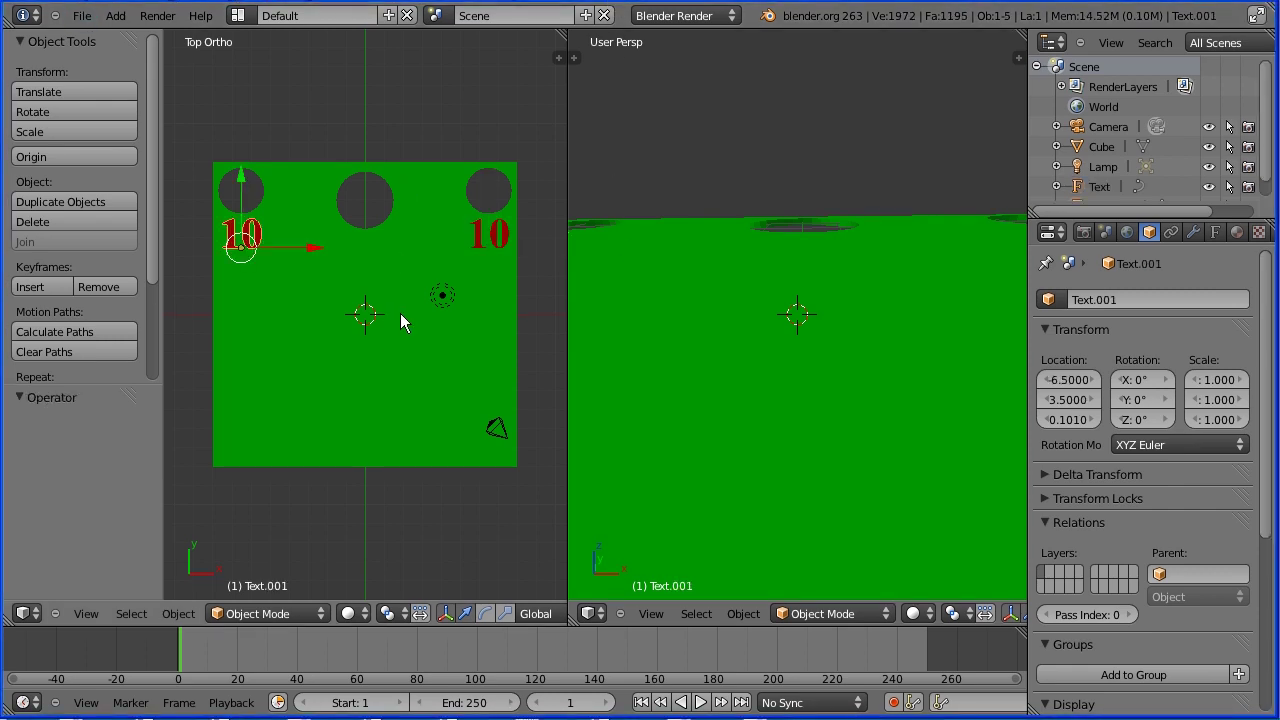
Step: Duplicate the left label again and position the copy at X 0, Y 2.7
key("shift+d")
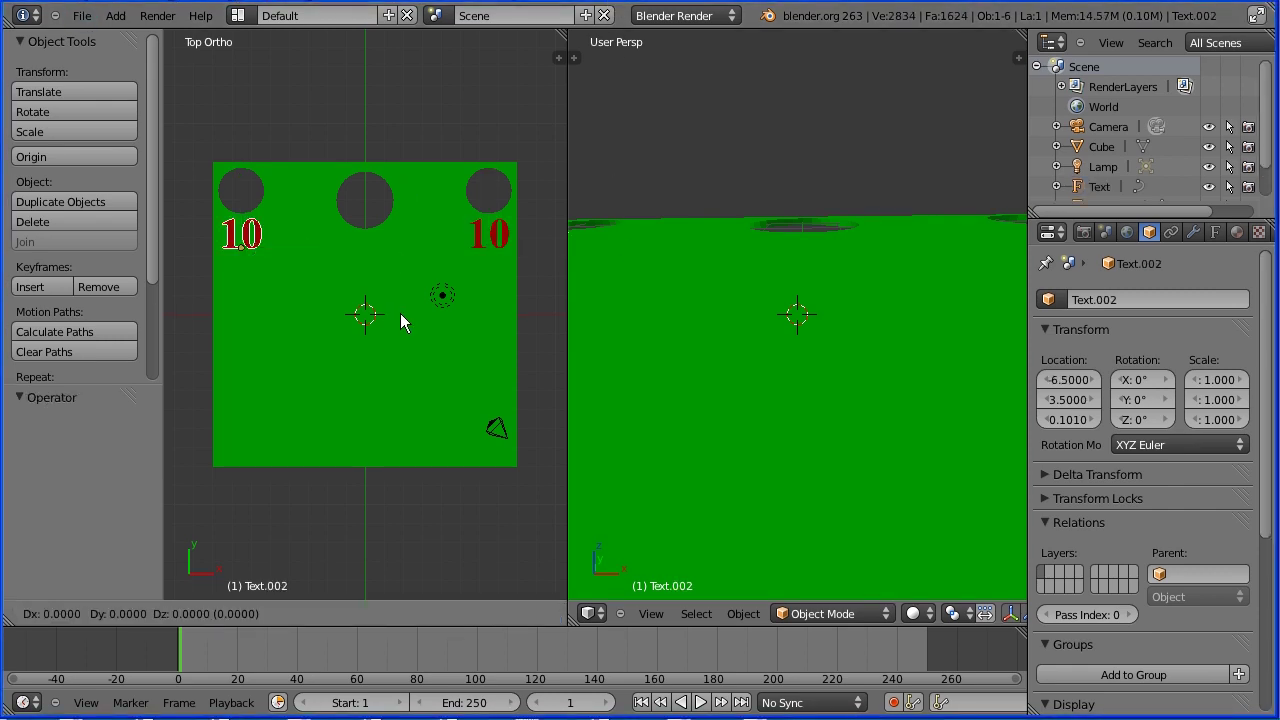
left_click(400, 314)
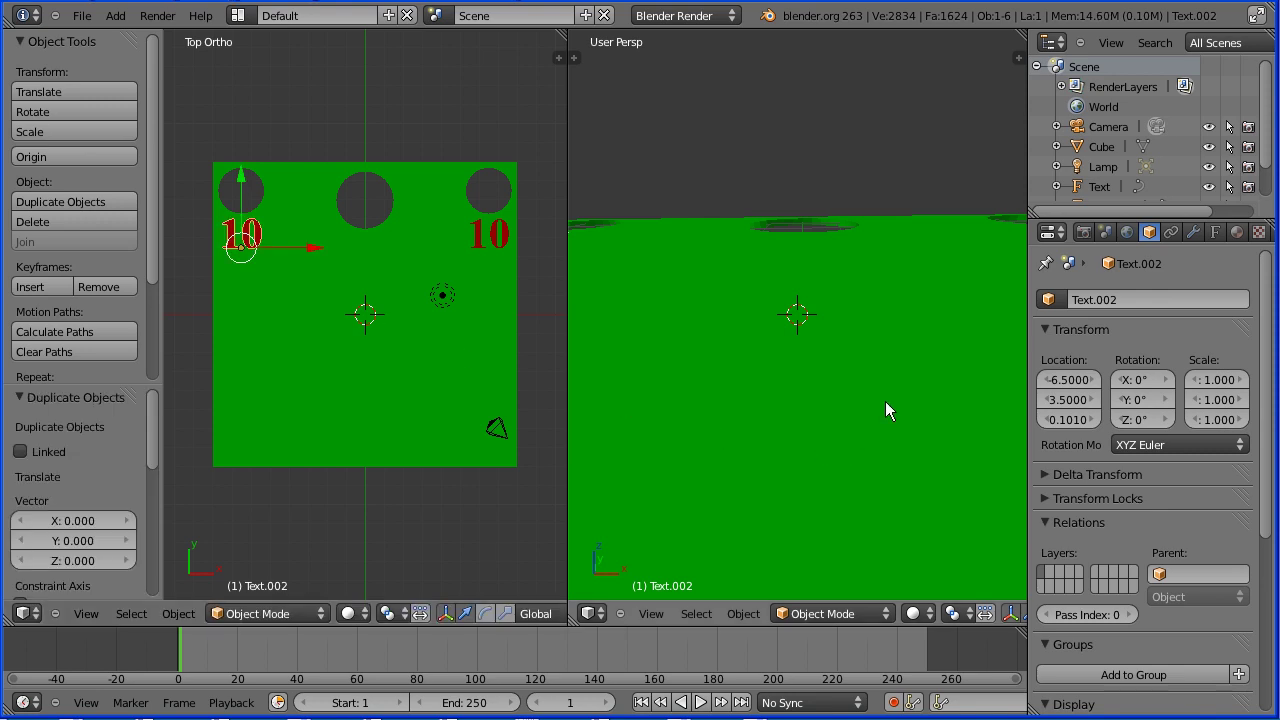
left_click(1066, 380)
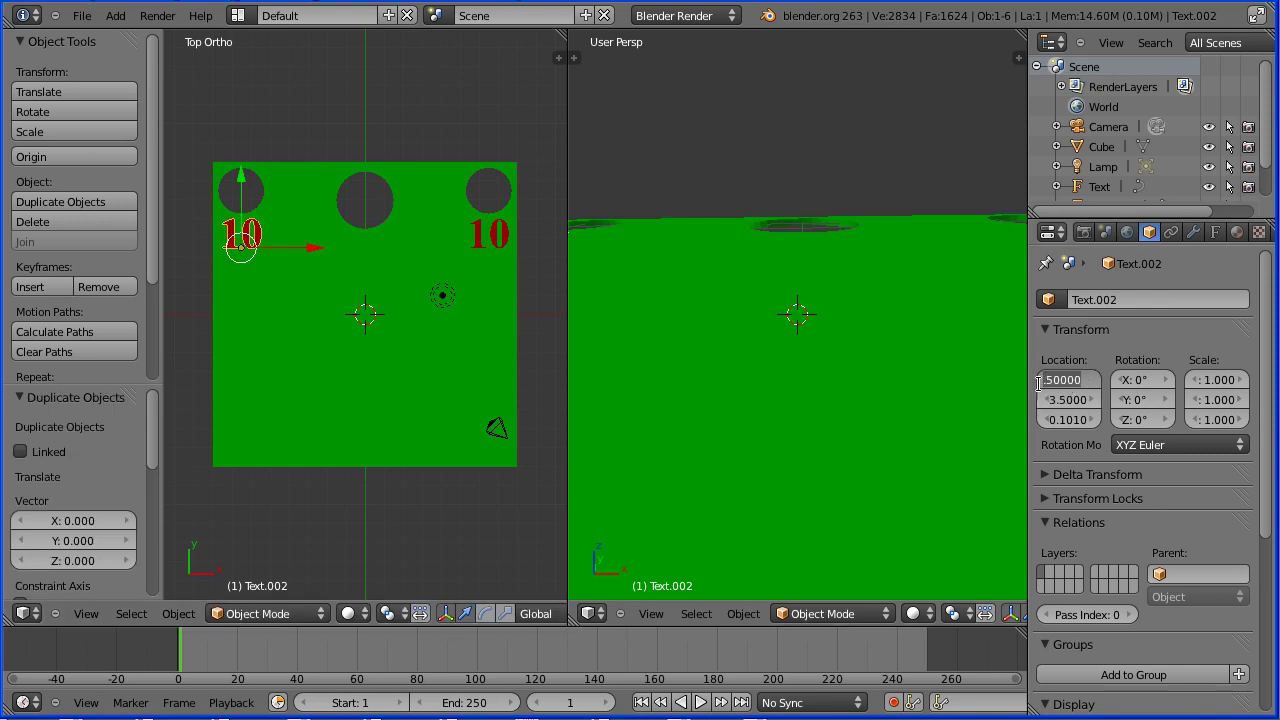
type("0")
key("Tab")
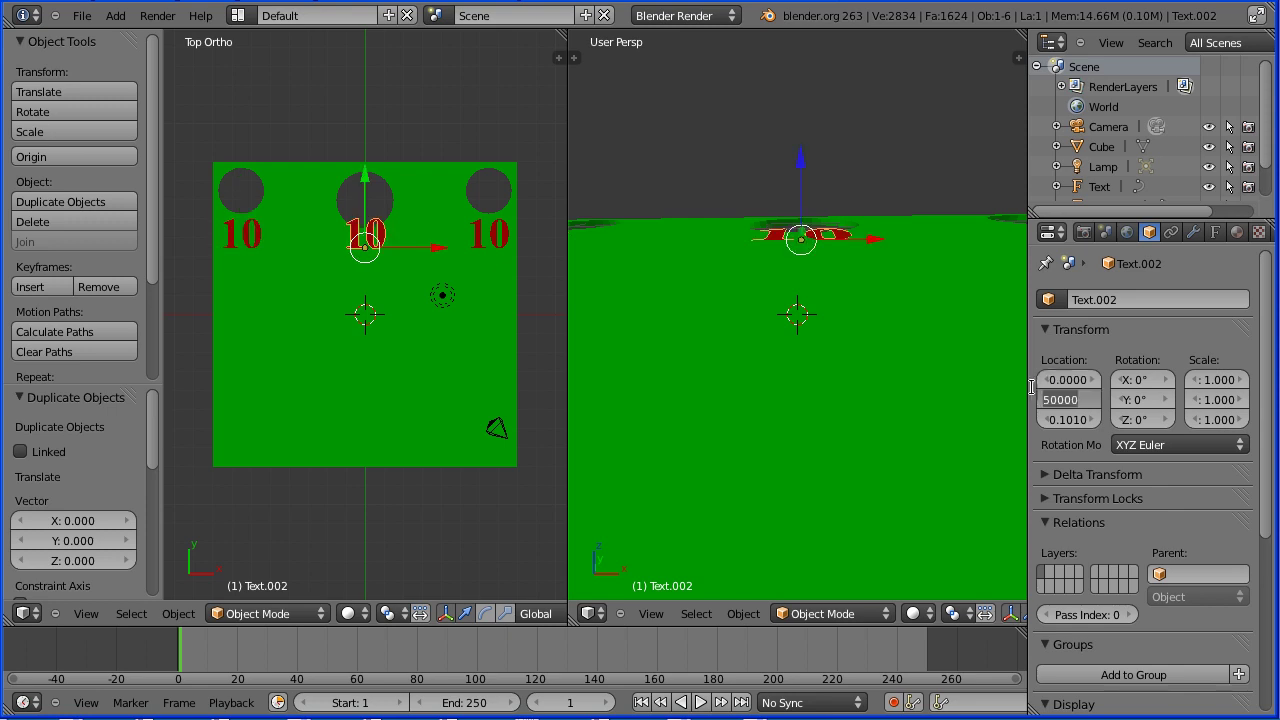
type("0")
type(".7")
key("Return")
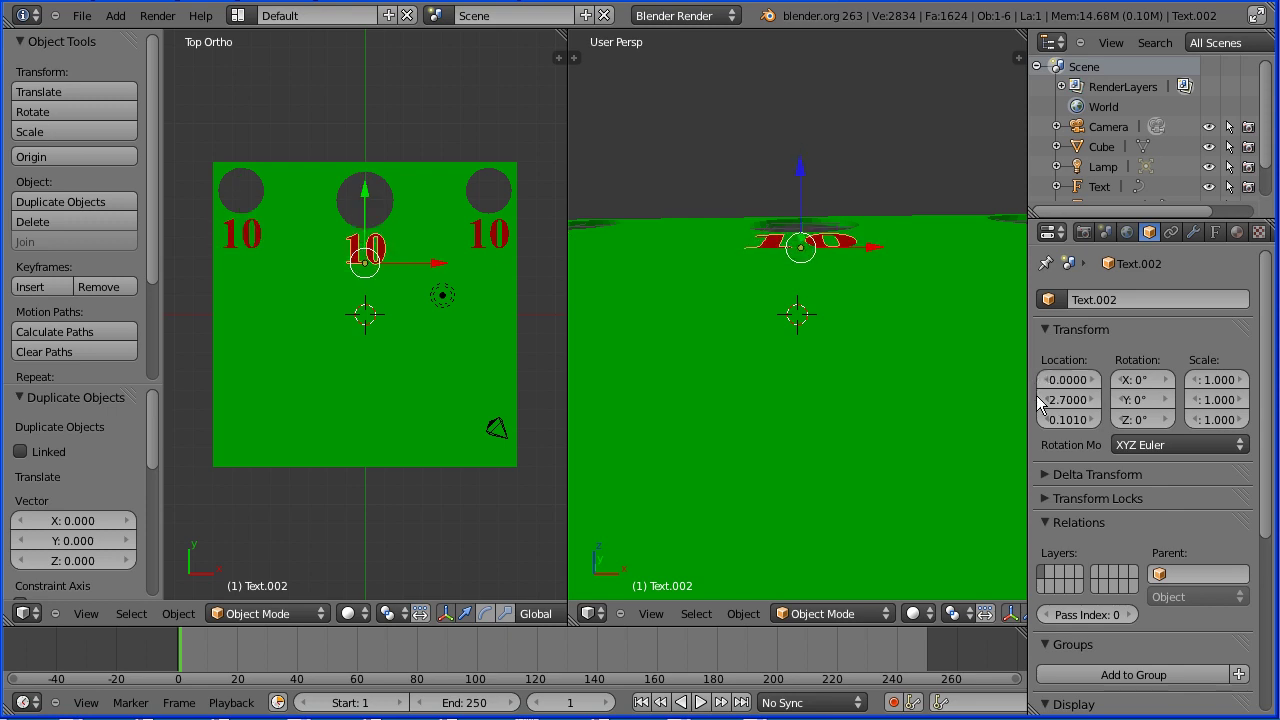
Step: Change the middle label Text.002 from '10' to '5' in Edit Mode
left_click(268, 613)
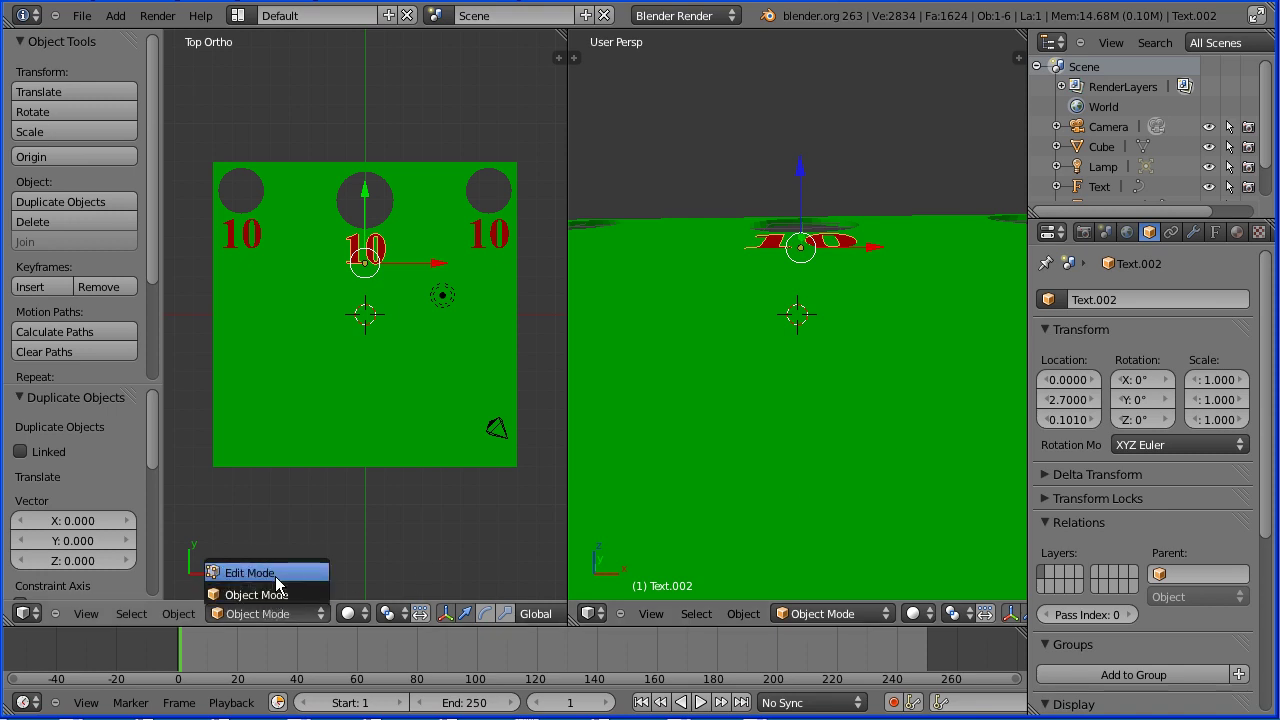
left_click(280, 572)
key("BackSpace")
key("BackSpace")
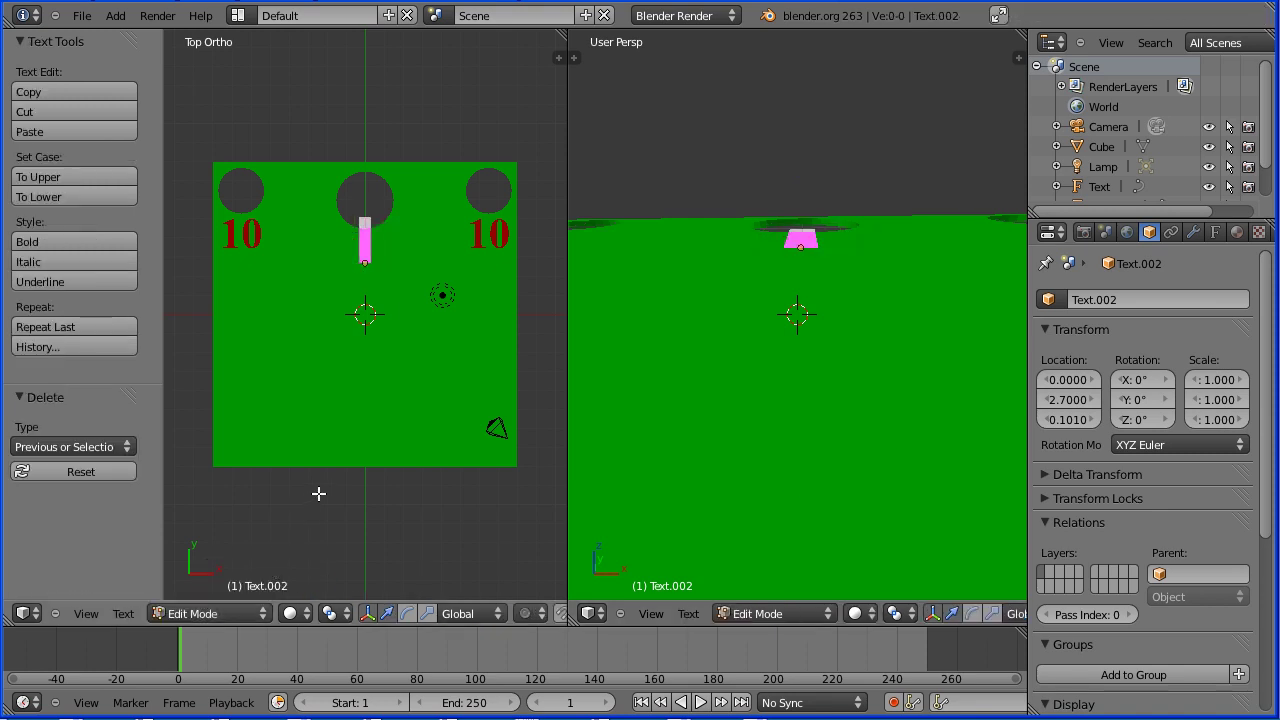
type("5")
left_click(215, 613)
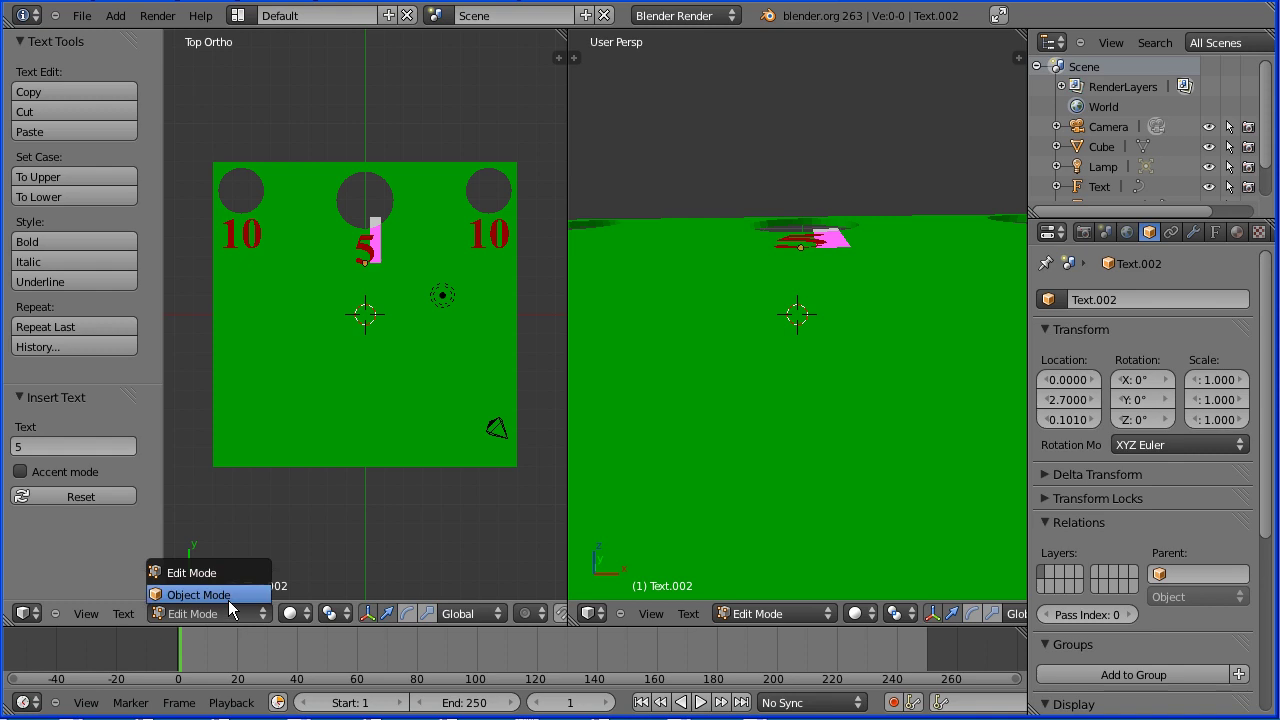
left_click(205, 594)
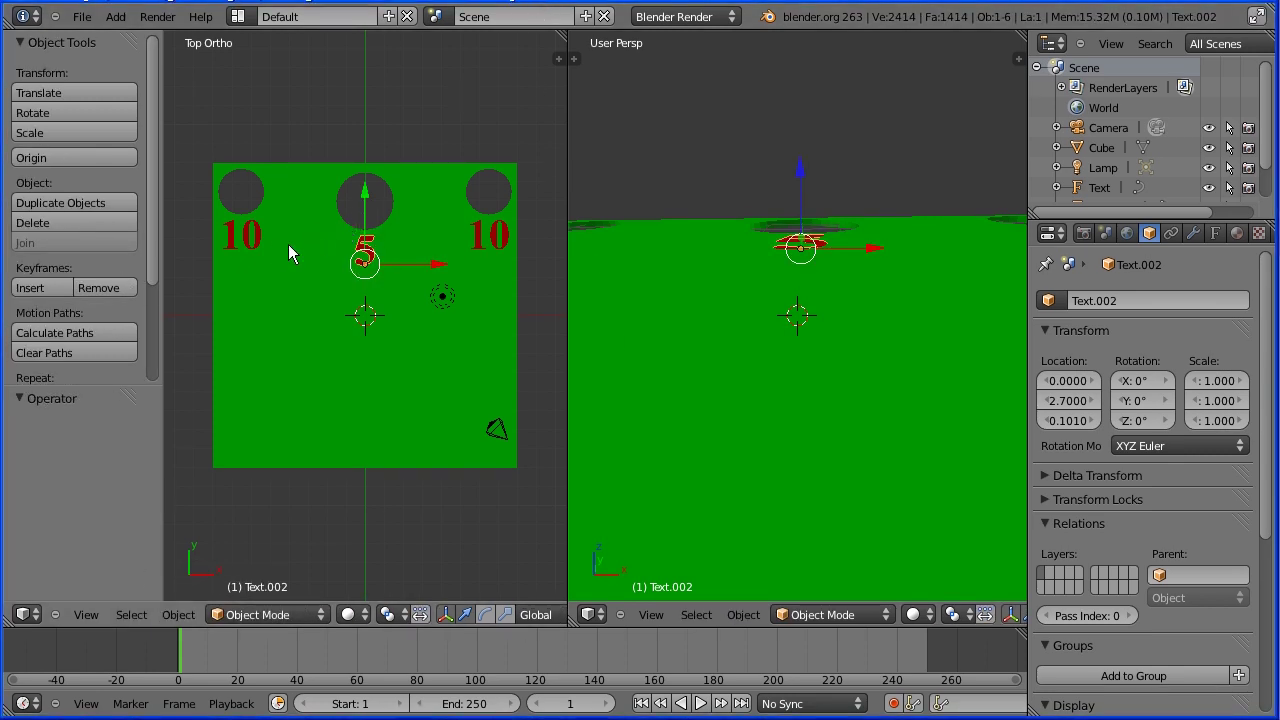
Step: Select the three number labels and convert them to meshes
right_click(259, 243, "shift")
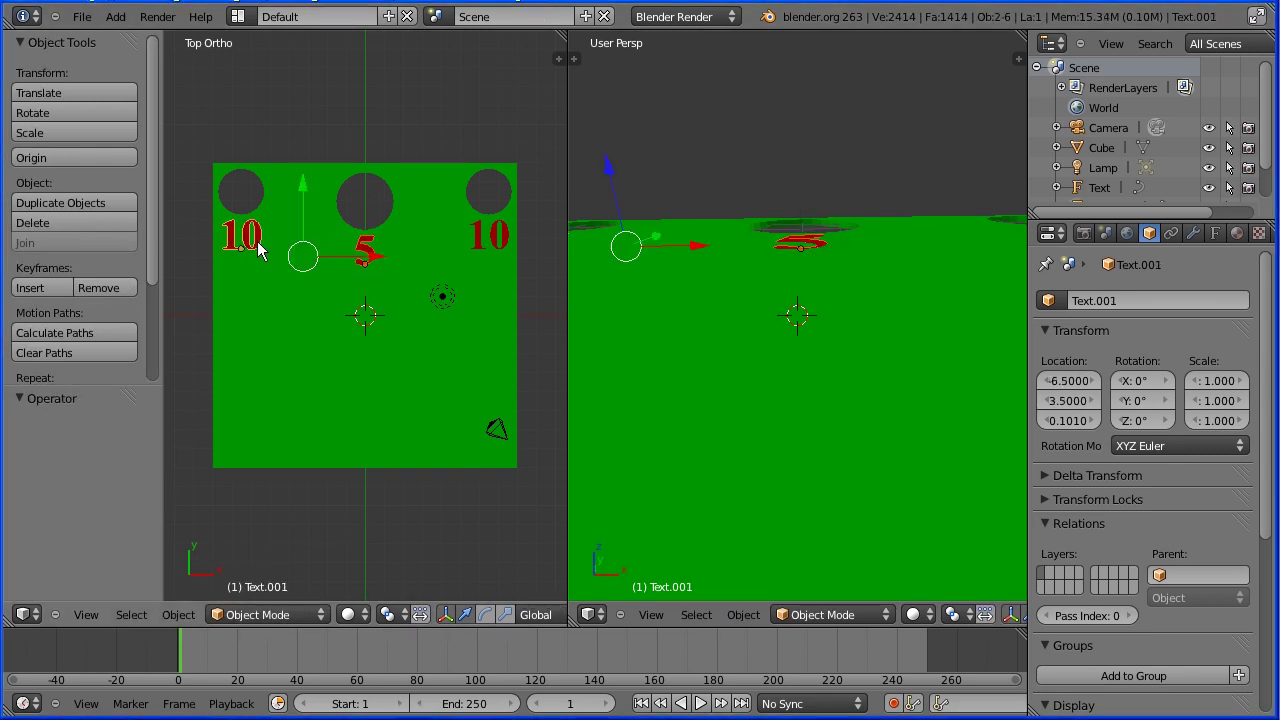
right_click(481, 248, "shift")
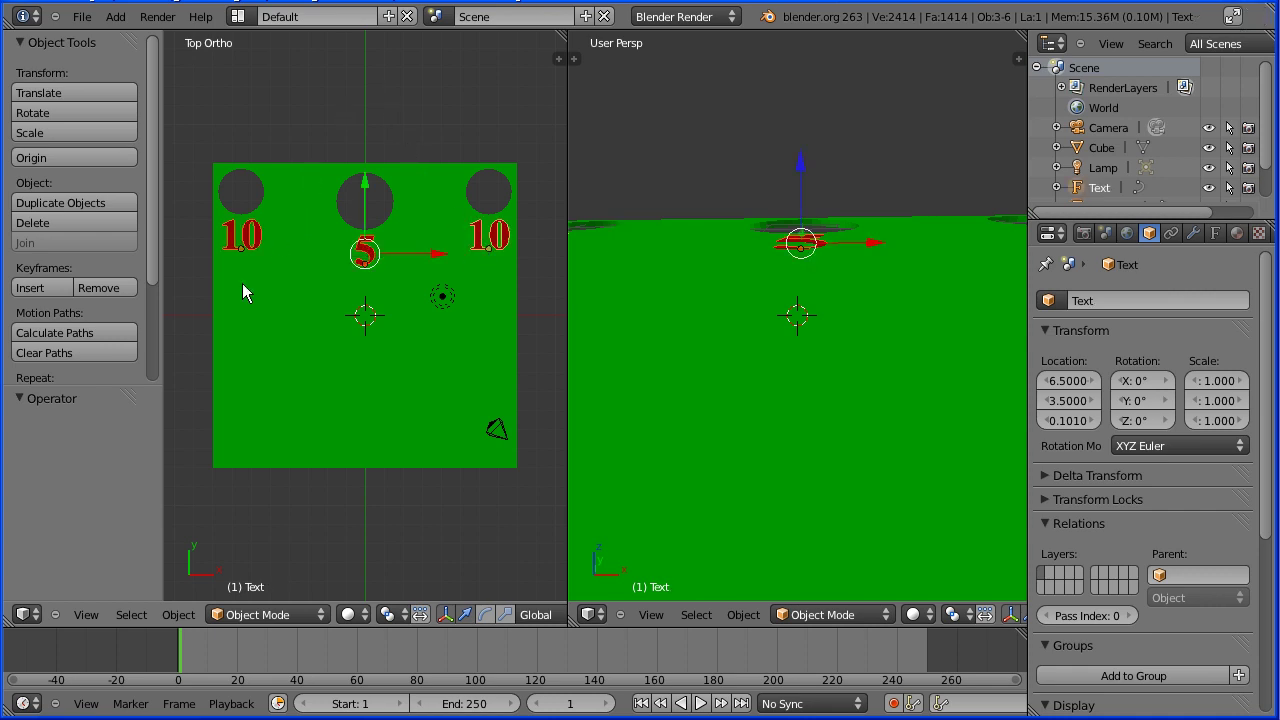
left_click(176, 615)
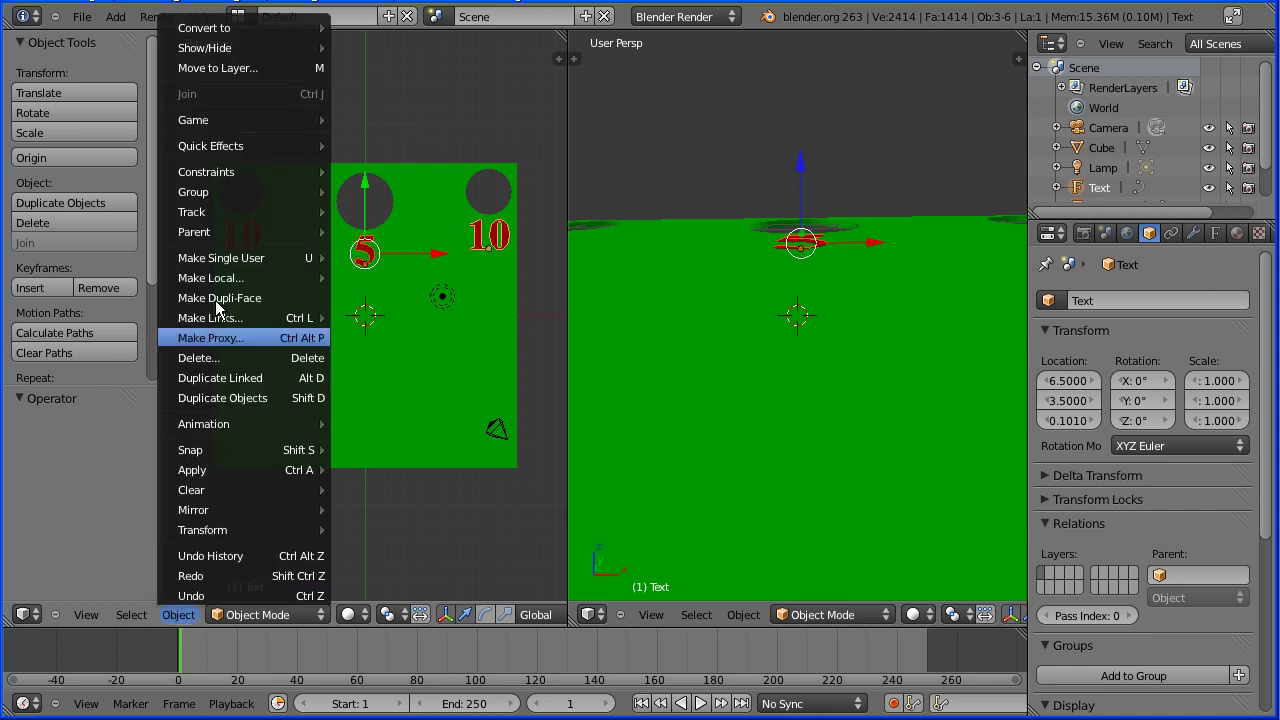
mouse_move(271, 30)
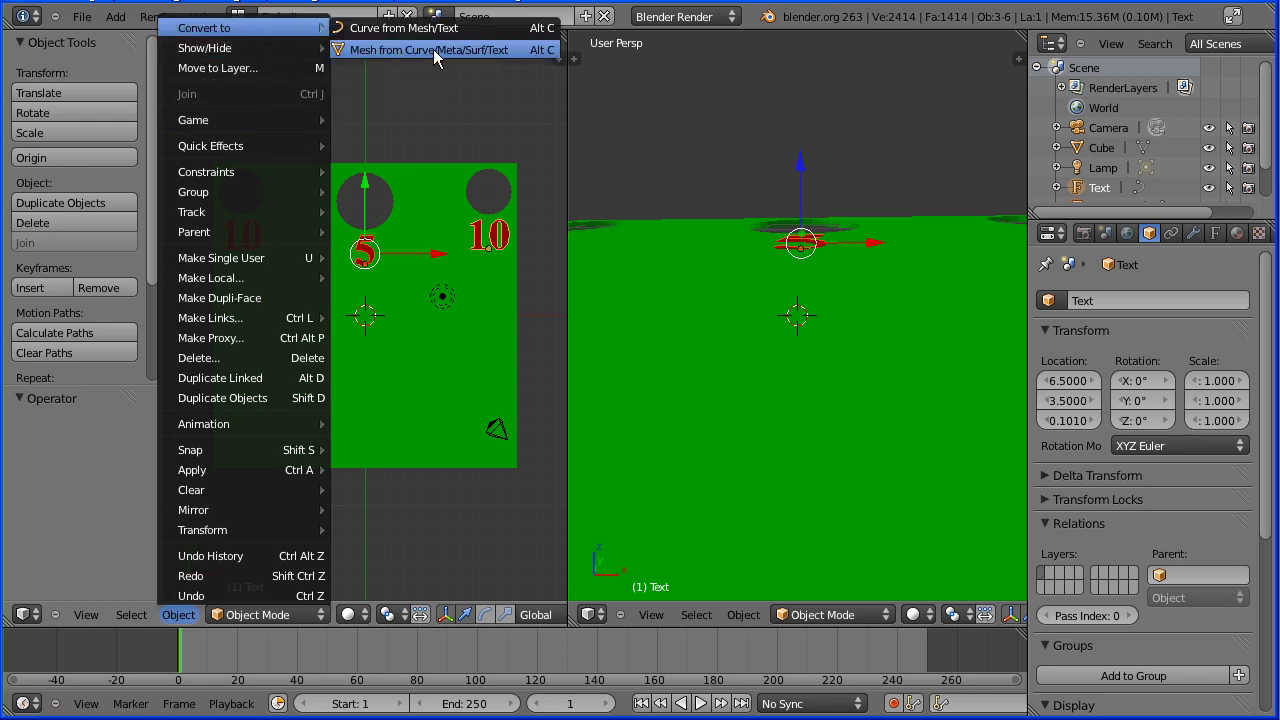
left_click(532, 48)
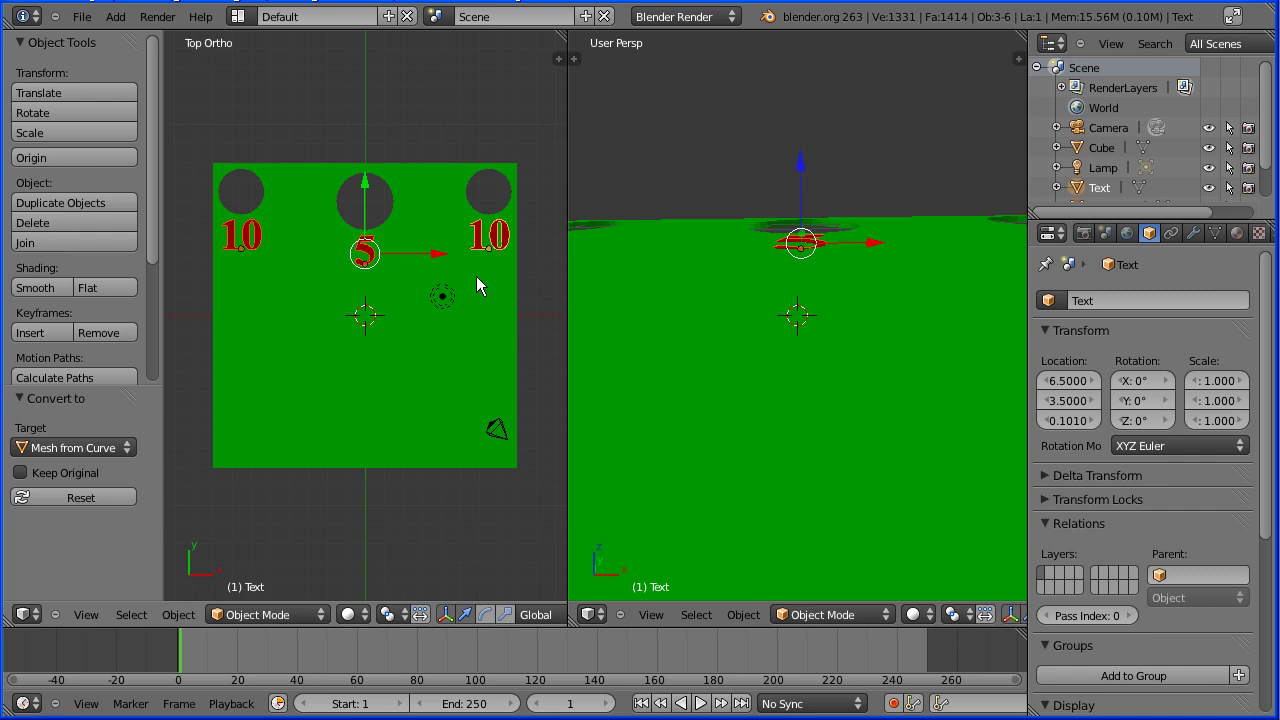
Step: Join the labels with the green Cube and rename the object 'board'
right_click(397, 381, "shift")
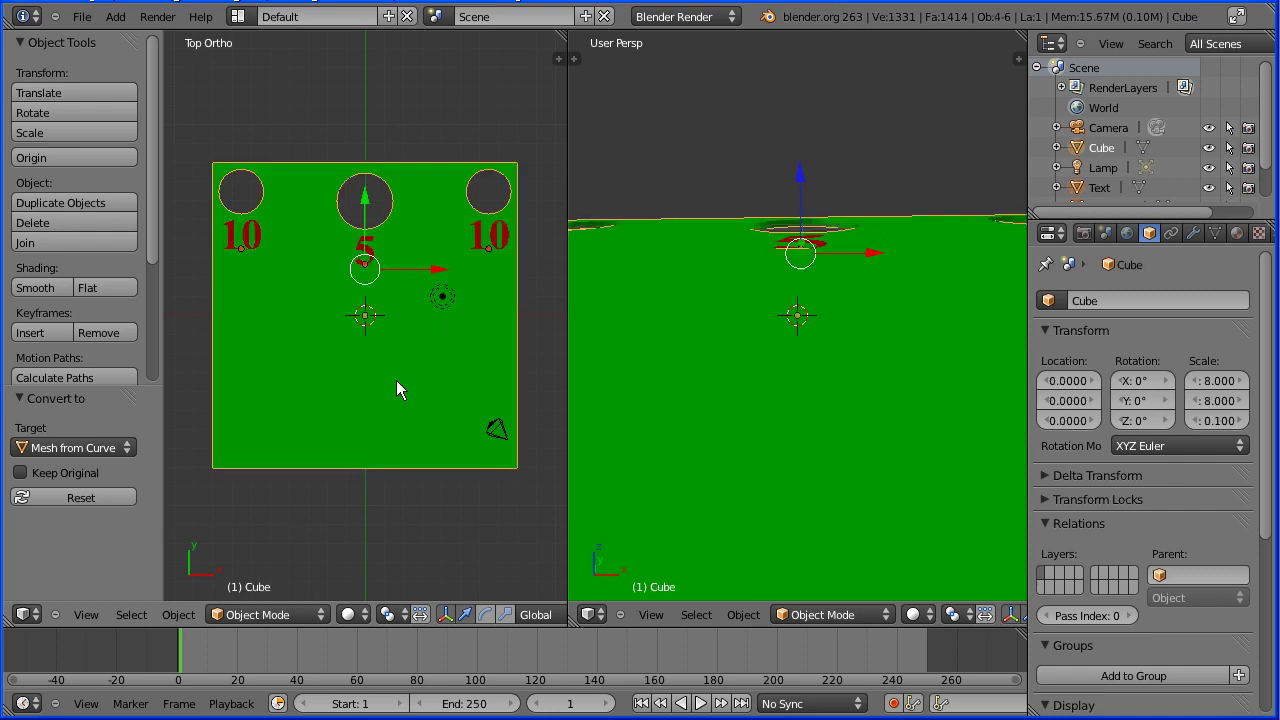
left_click(78, 242)
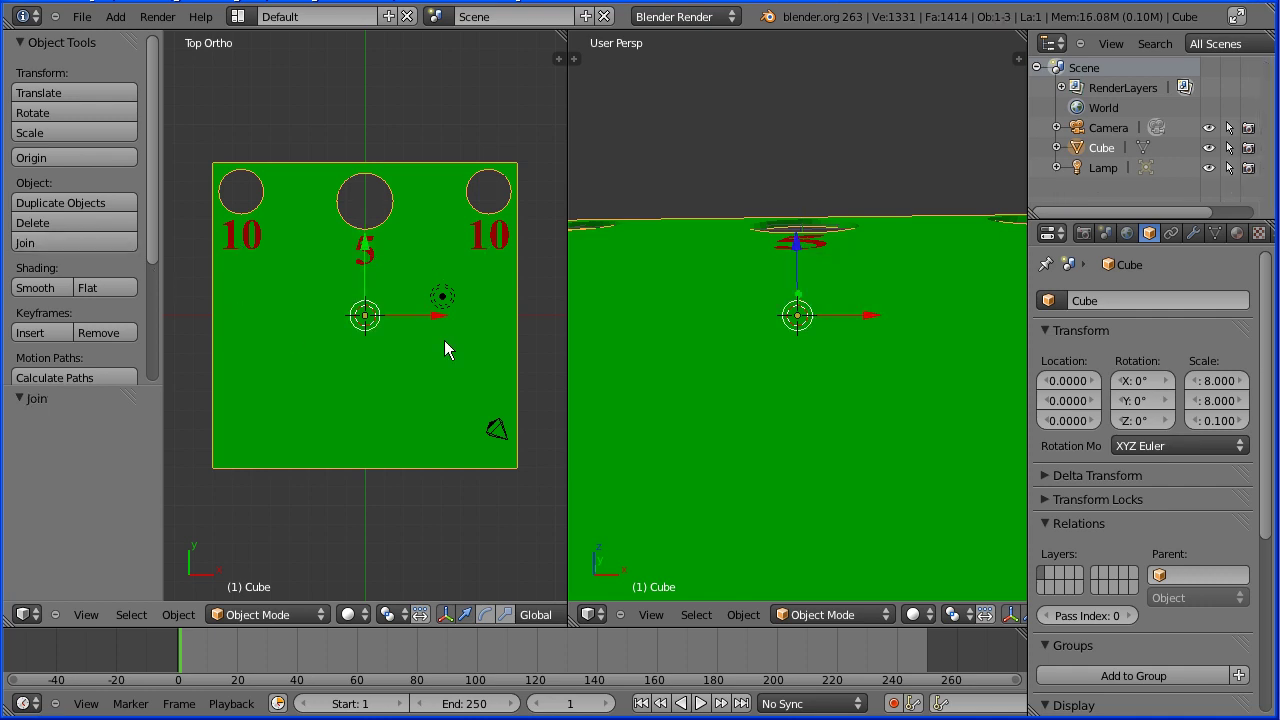
left_click(1091, 303)
type("board")
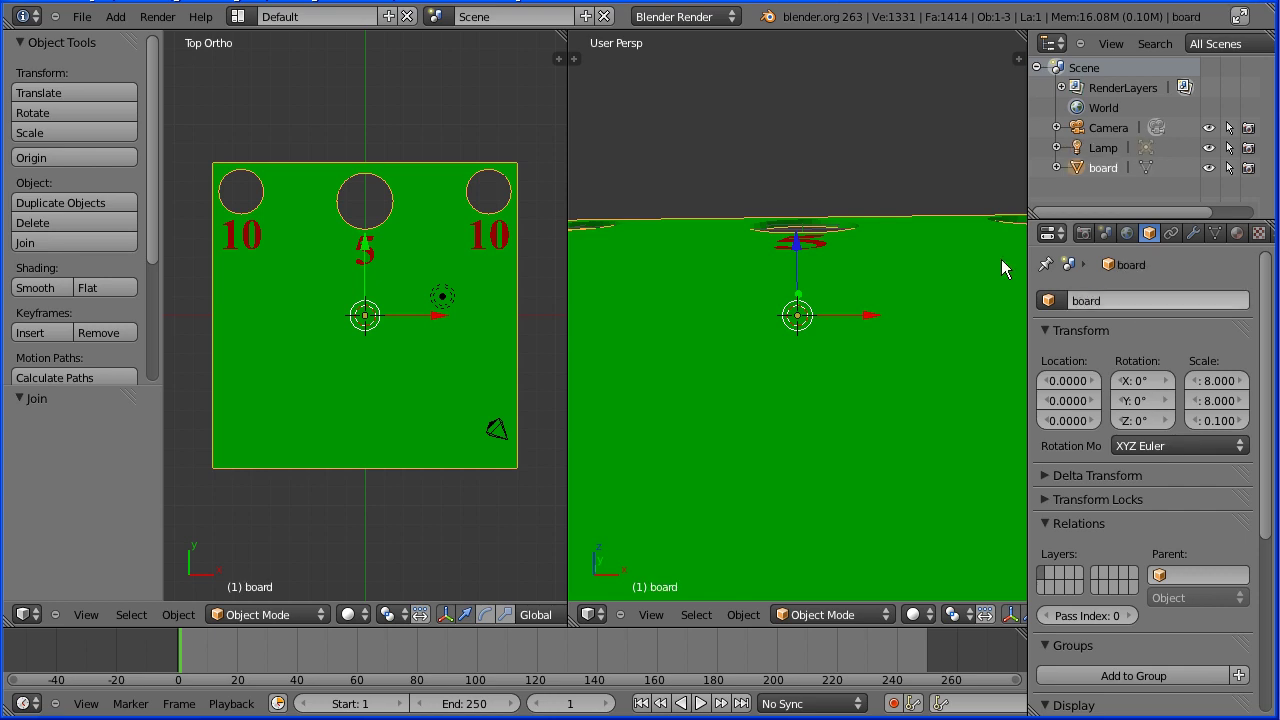
key("Return")
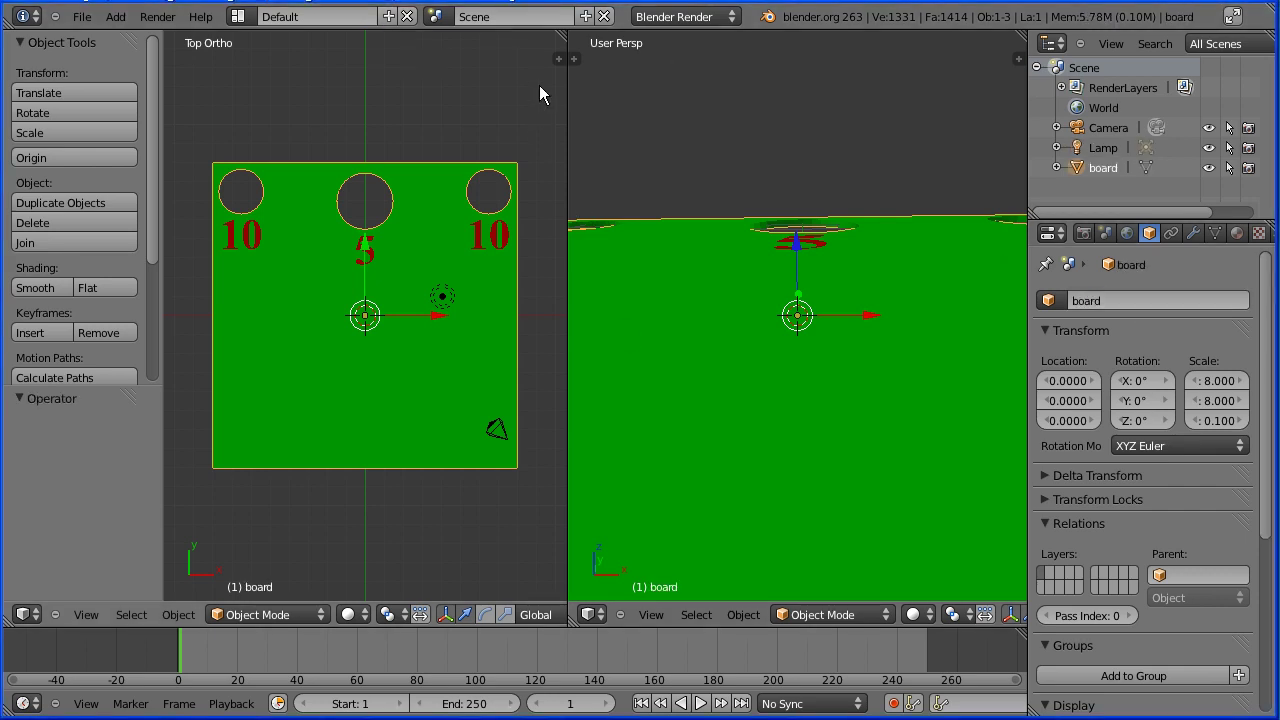
Step: Join the two side-by-side 3D views into a single Top Ortho view
left_click_drag(564, 35, 706, 78)
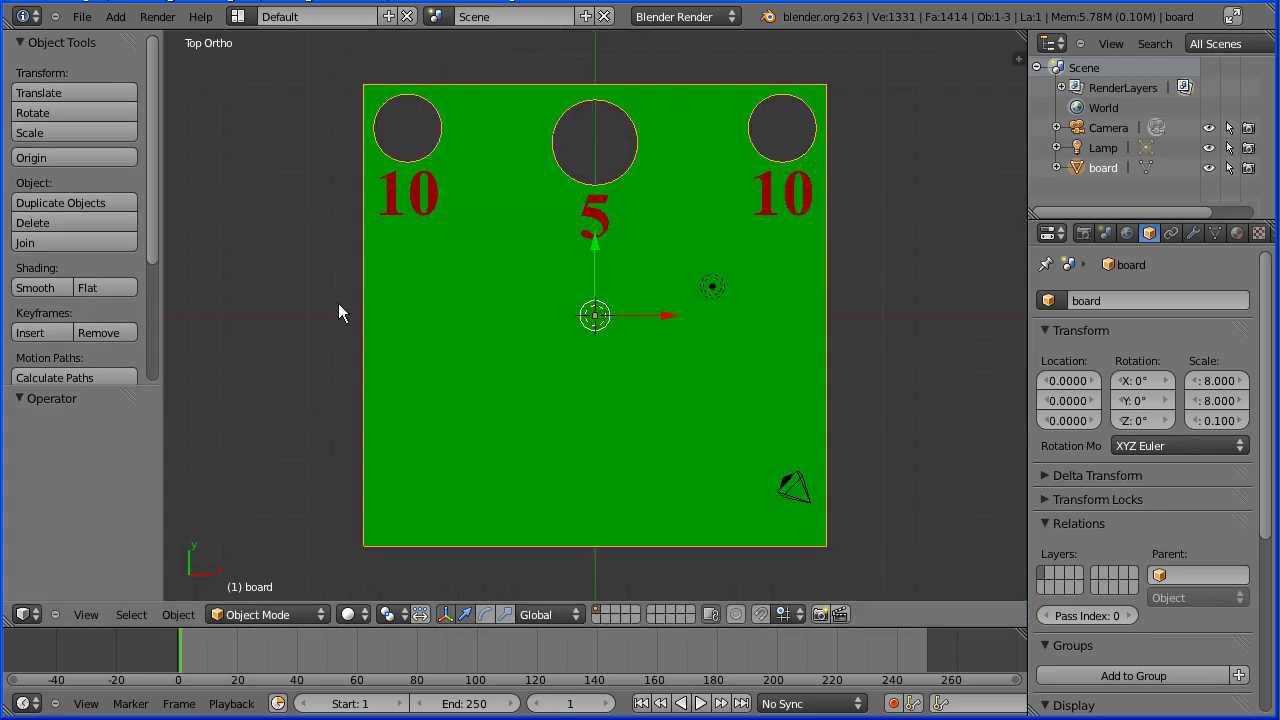